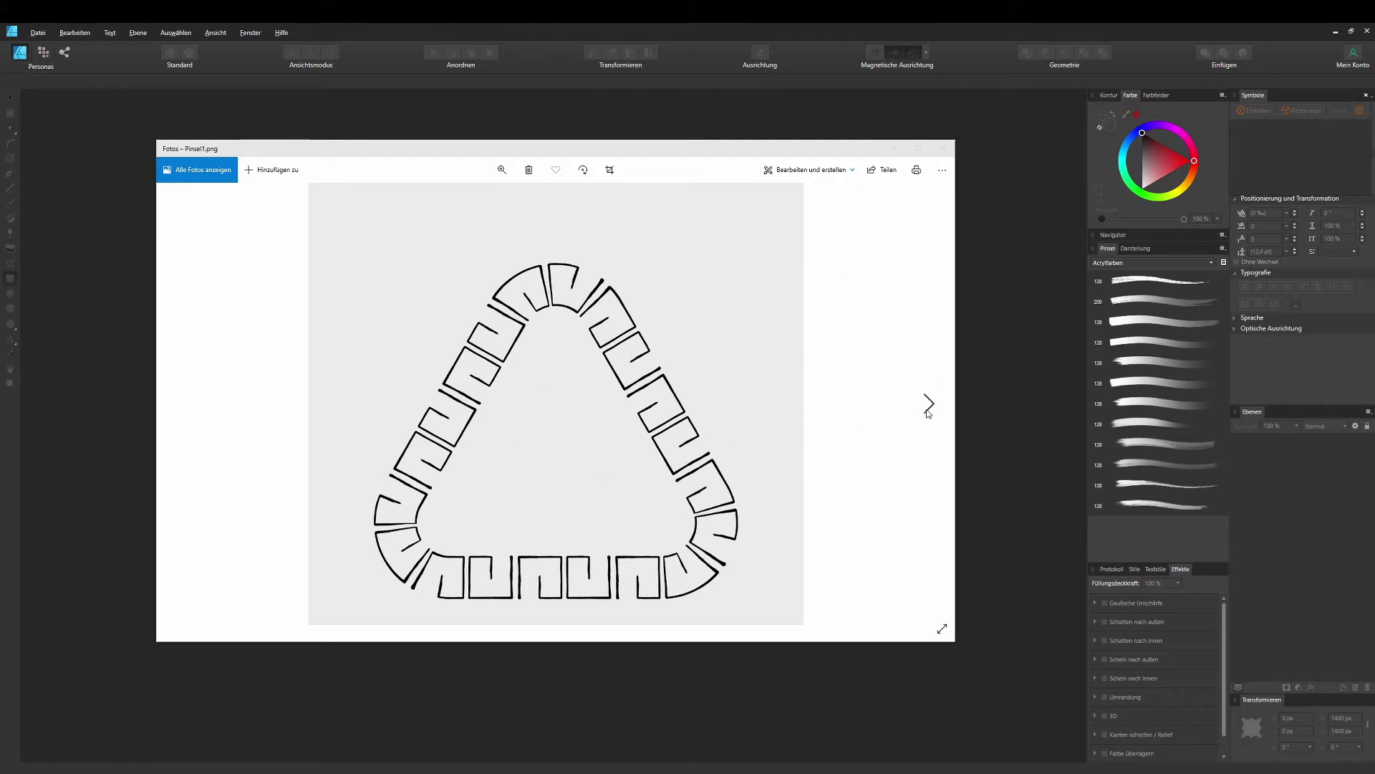
Page through the brush samples Pinsel1.png to Pinsel3.png in Photos, then minimize the viewer
click(928, 413)
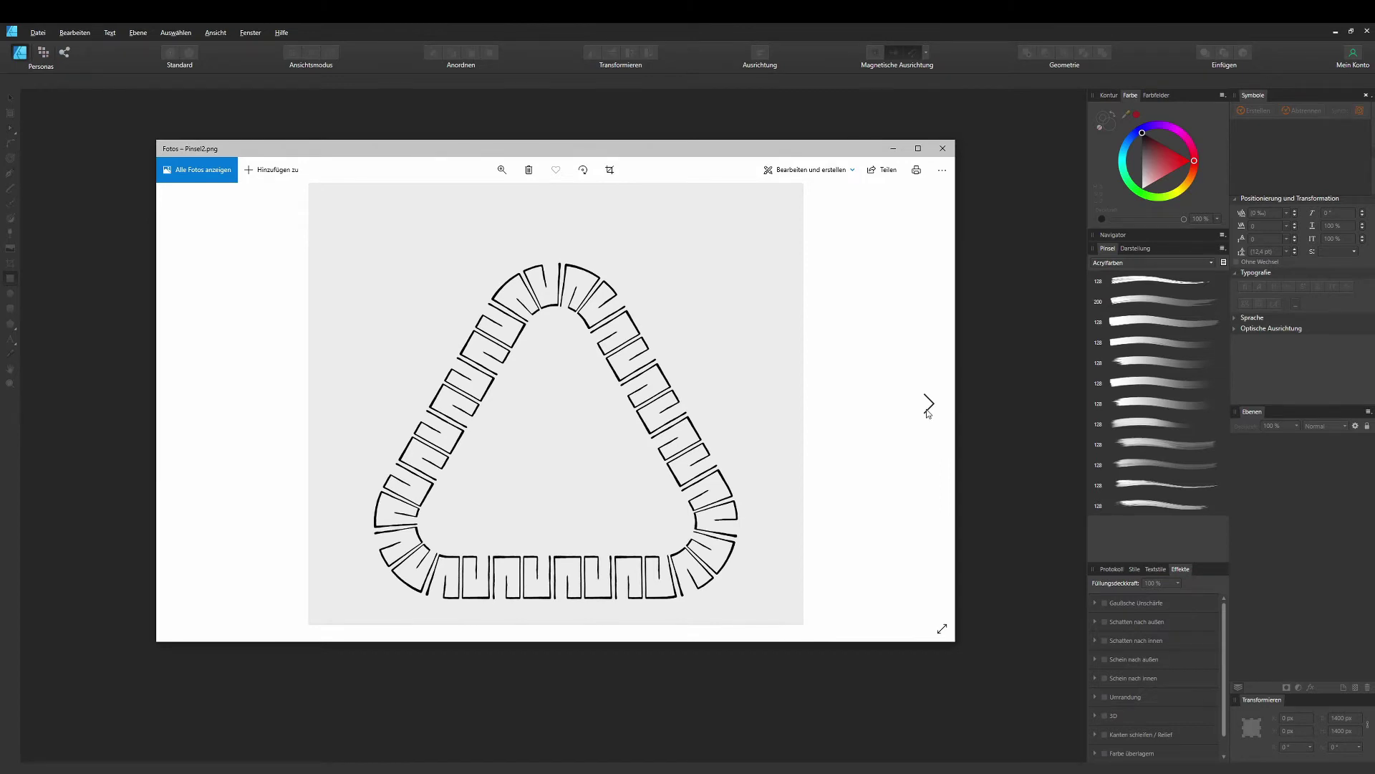
click(928, 413)
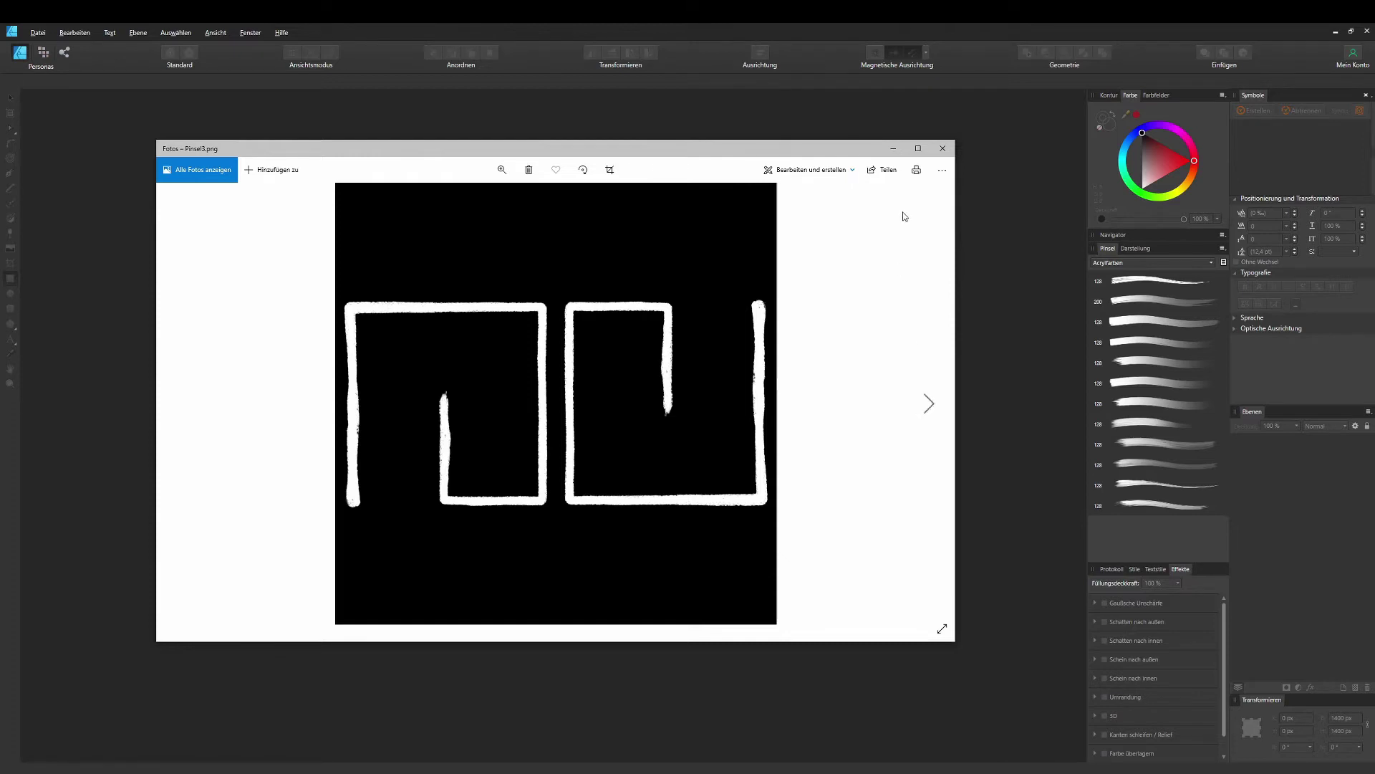
click(892, 149)
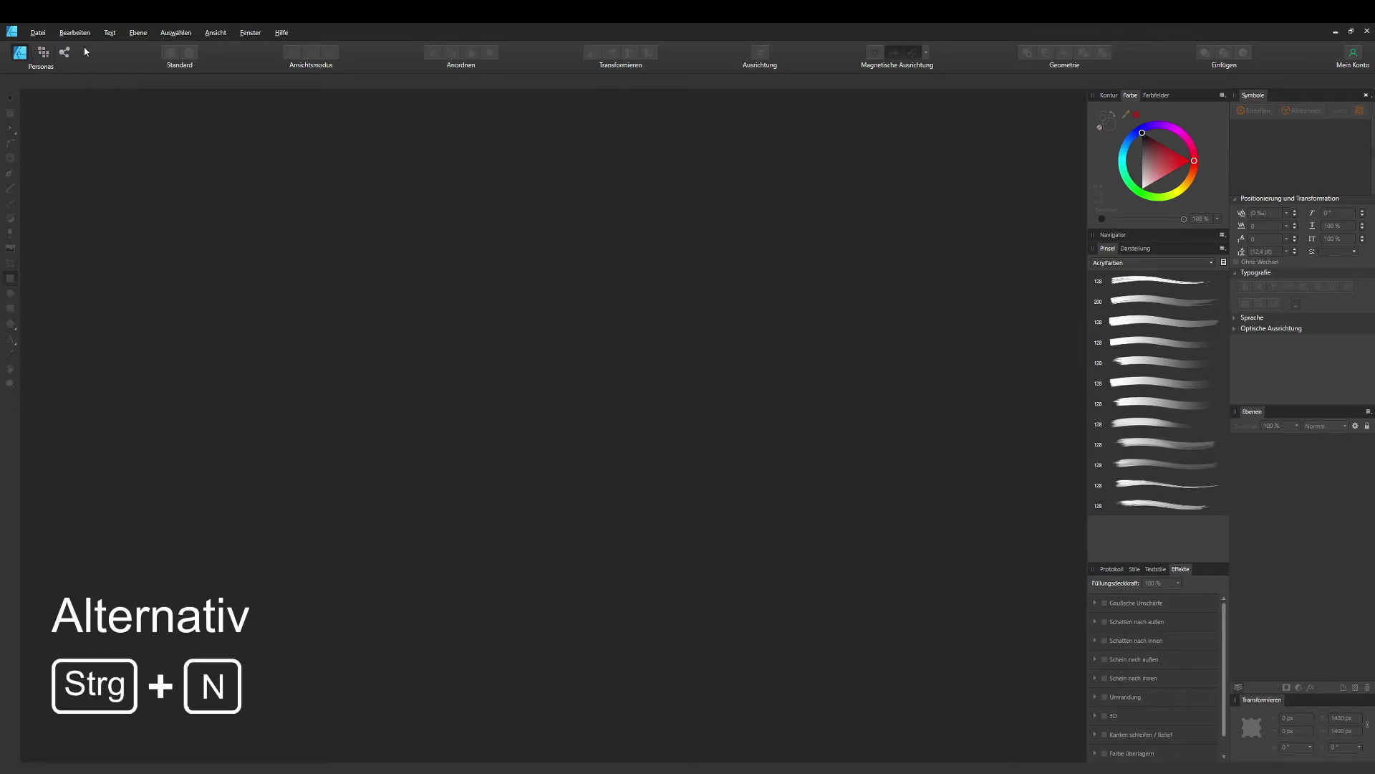
Create a new 4500 × 5400 px, 300 DPI document with a transparent background
click(39, 33)
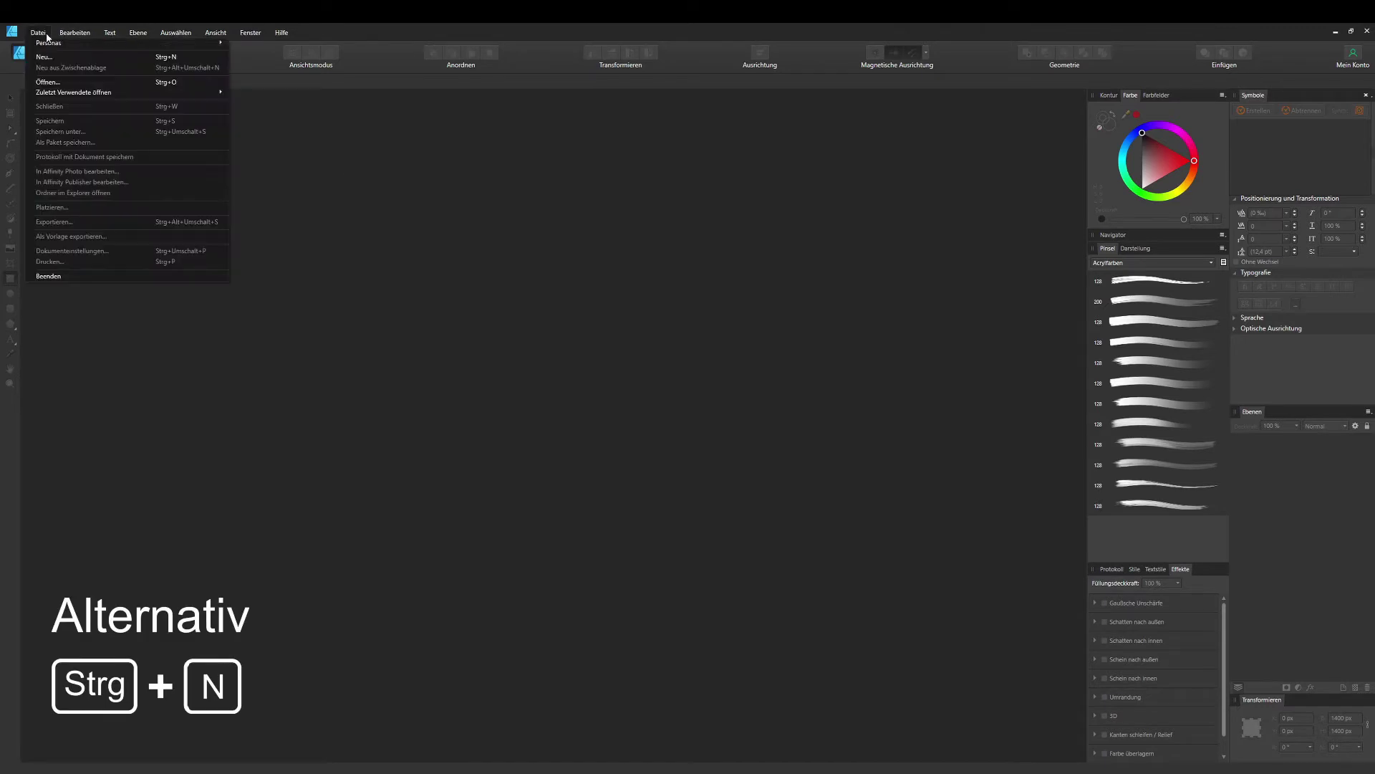
click(49, 57)
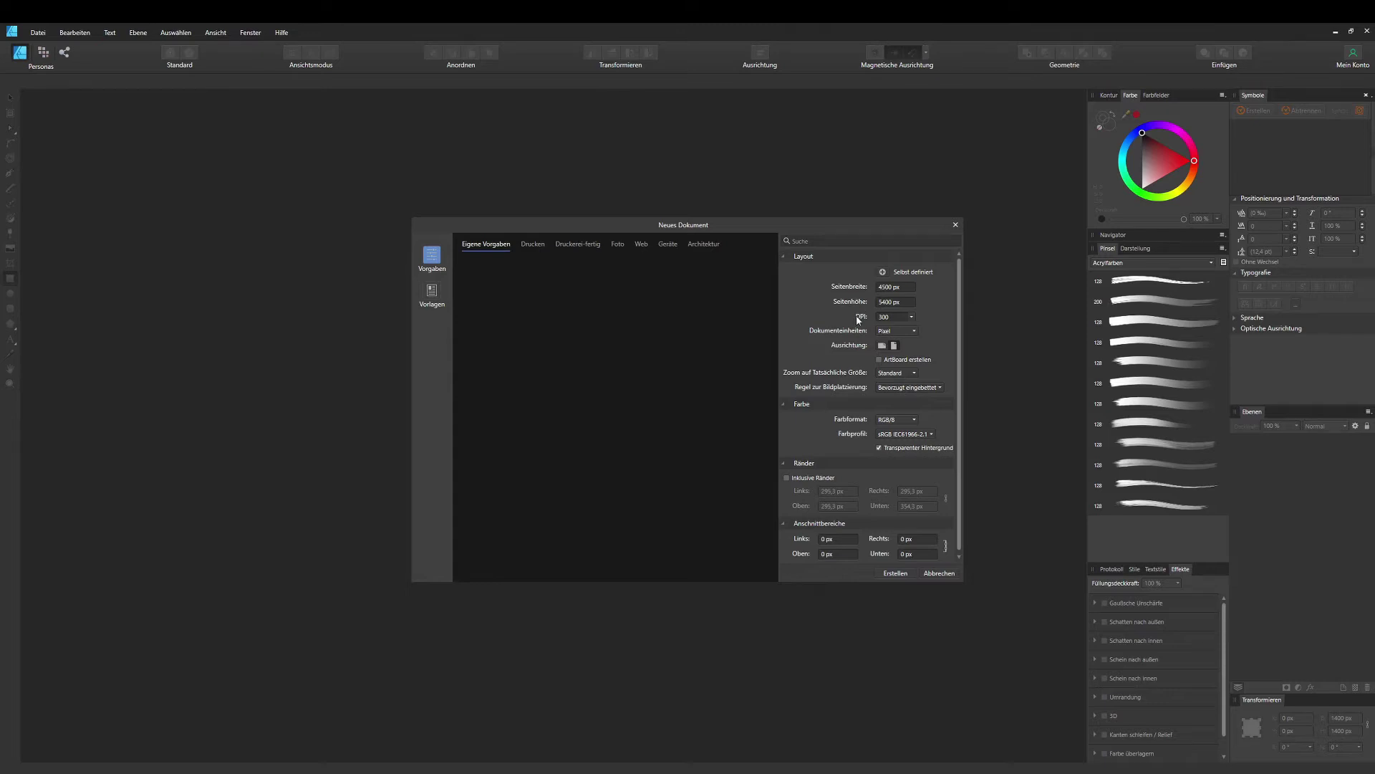
click(903, 577)
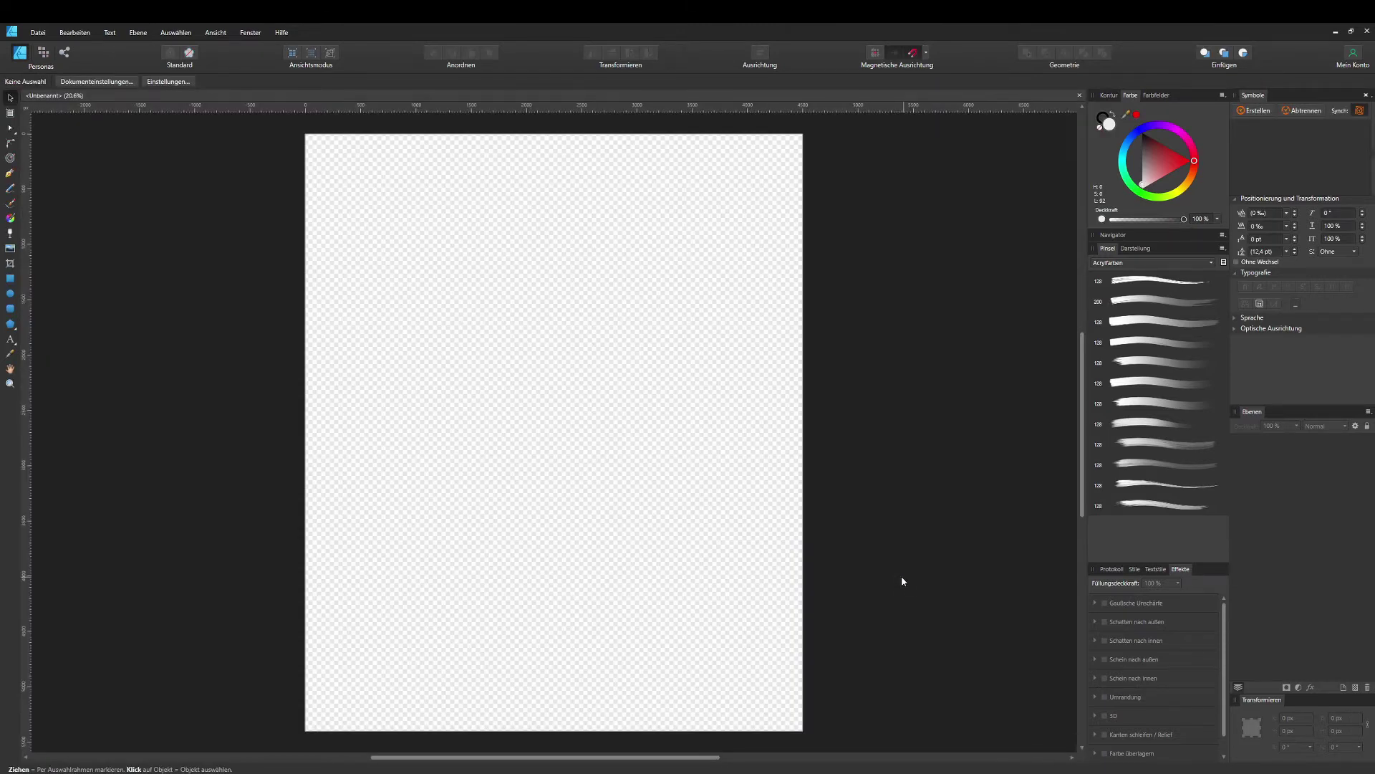
Draw a rectangle and size it to 1400 × 1400 px
click(12, 283)
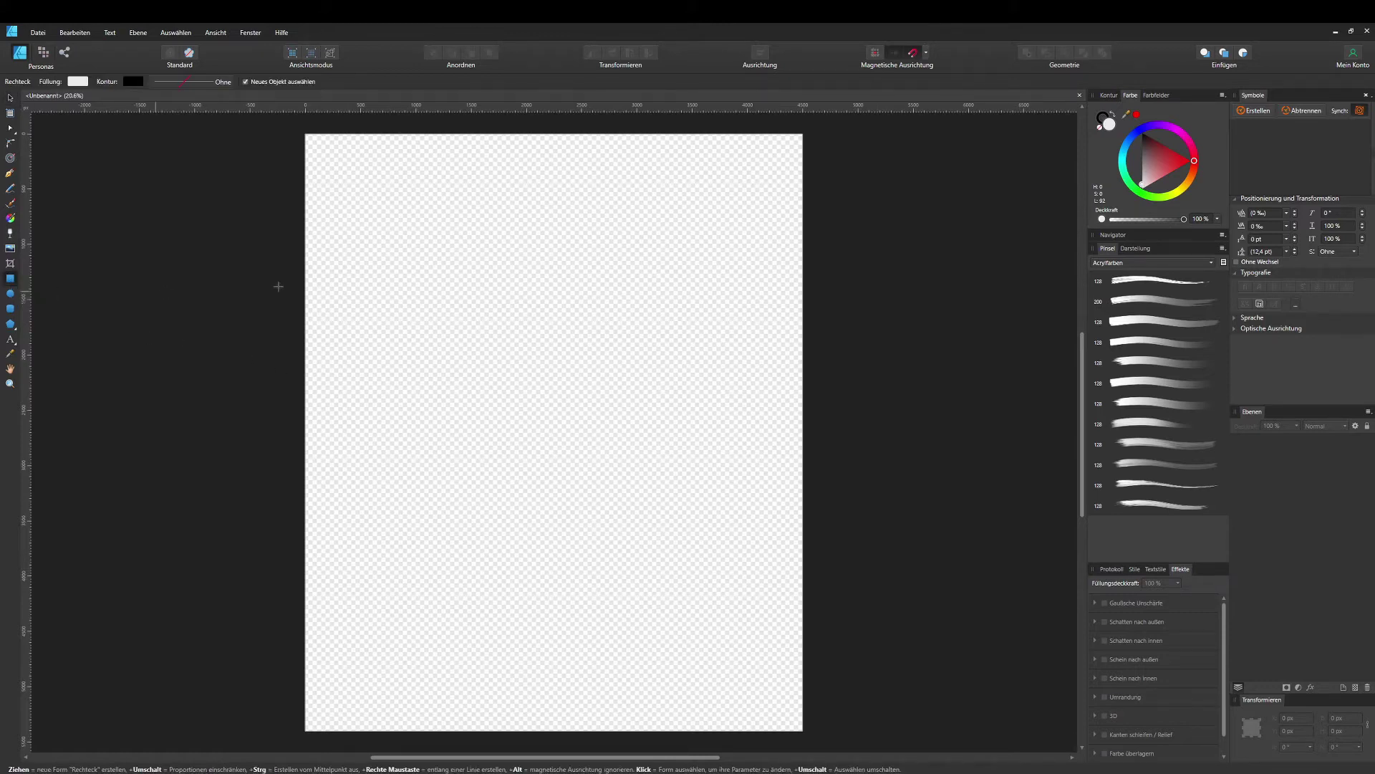
drag(351, 238, 584, 474)
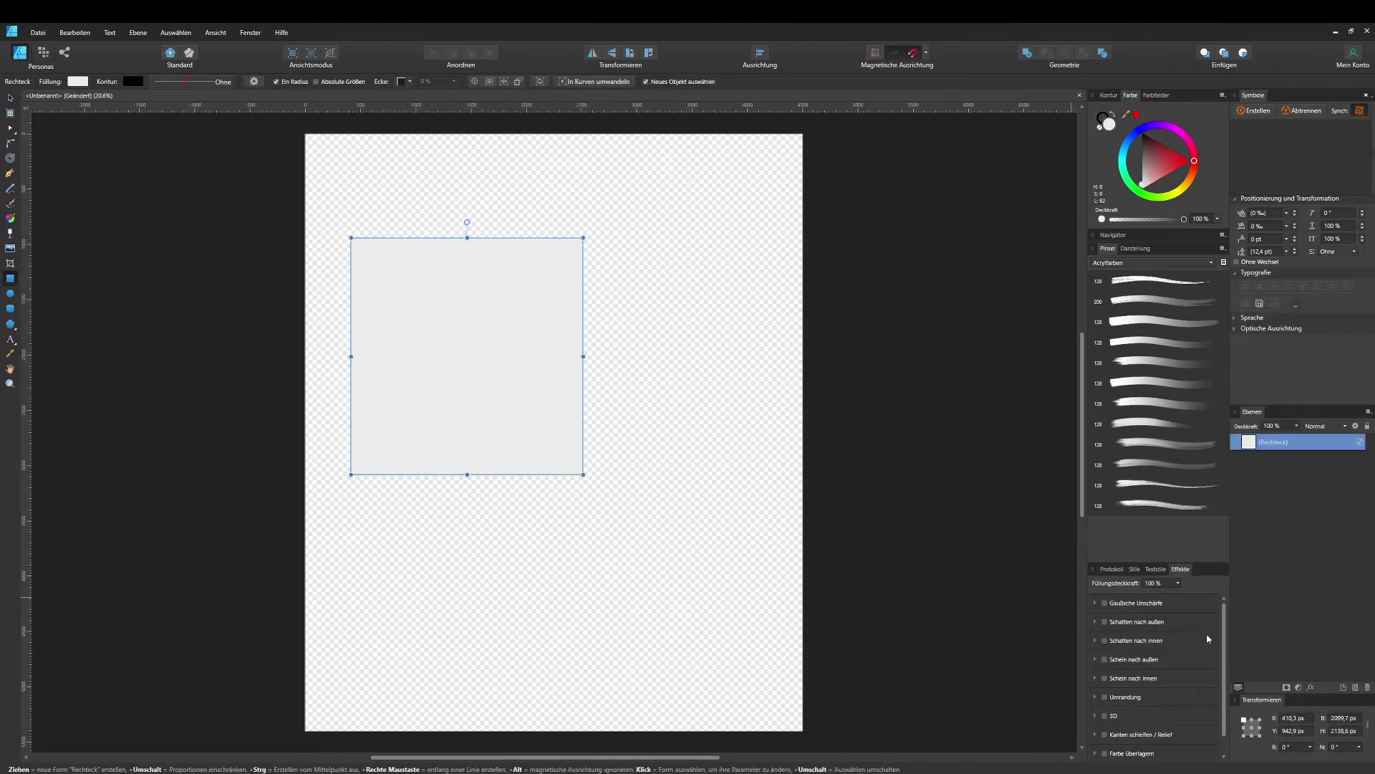
click(1333, 717)
text(1400)
click(1353, 735)
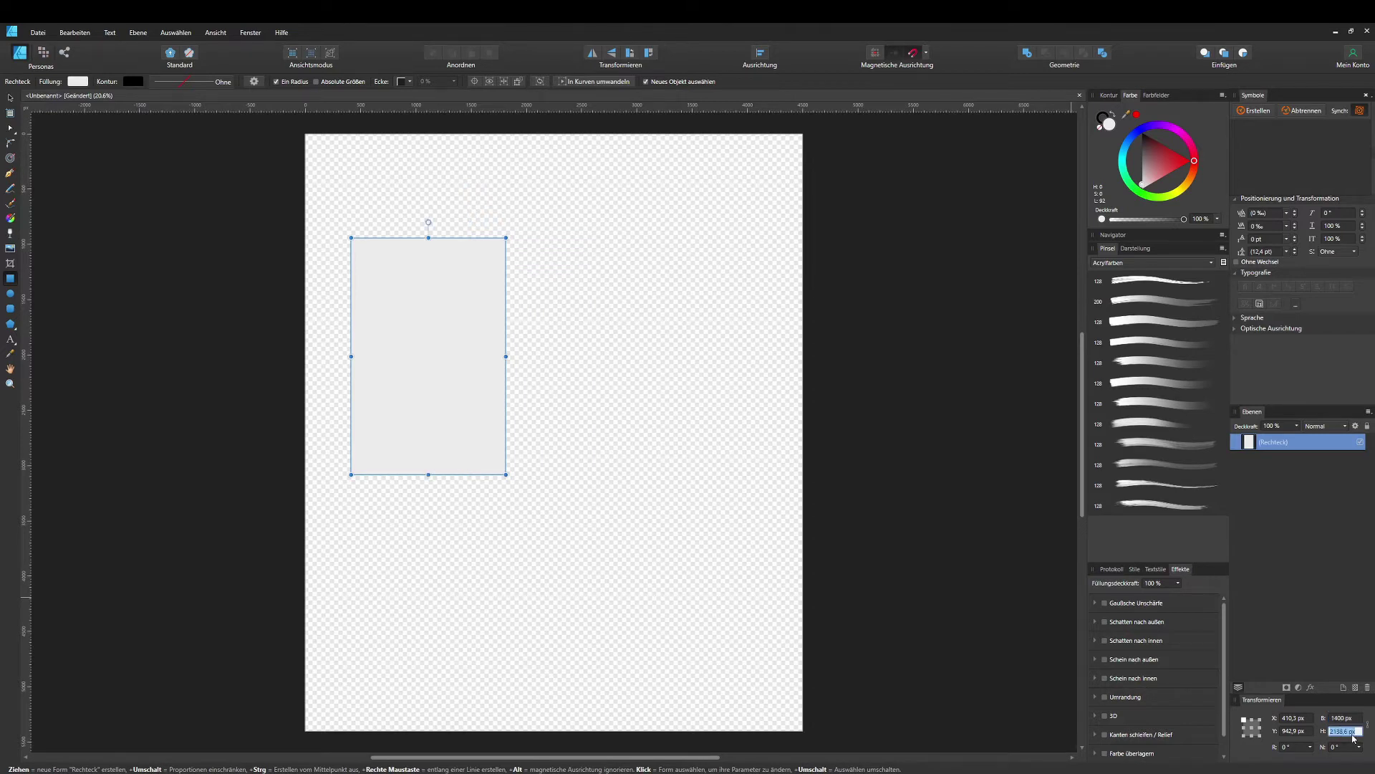
text(1400)
key(Return)
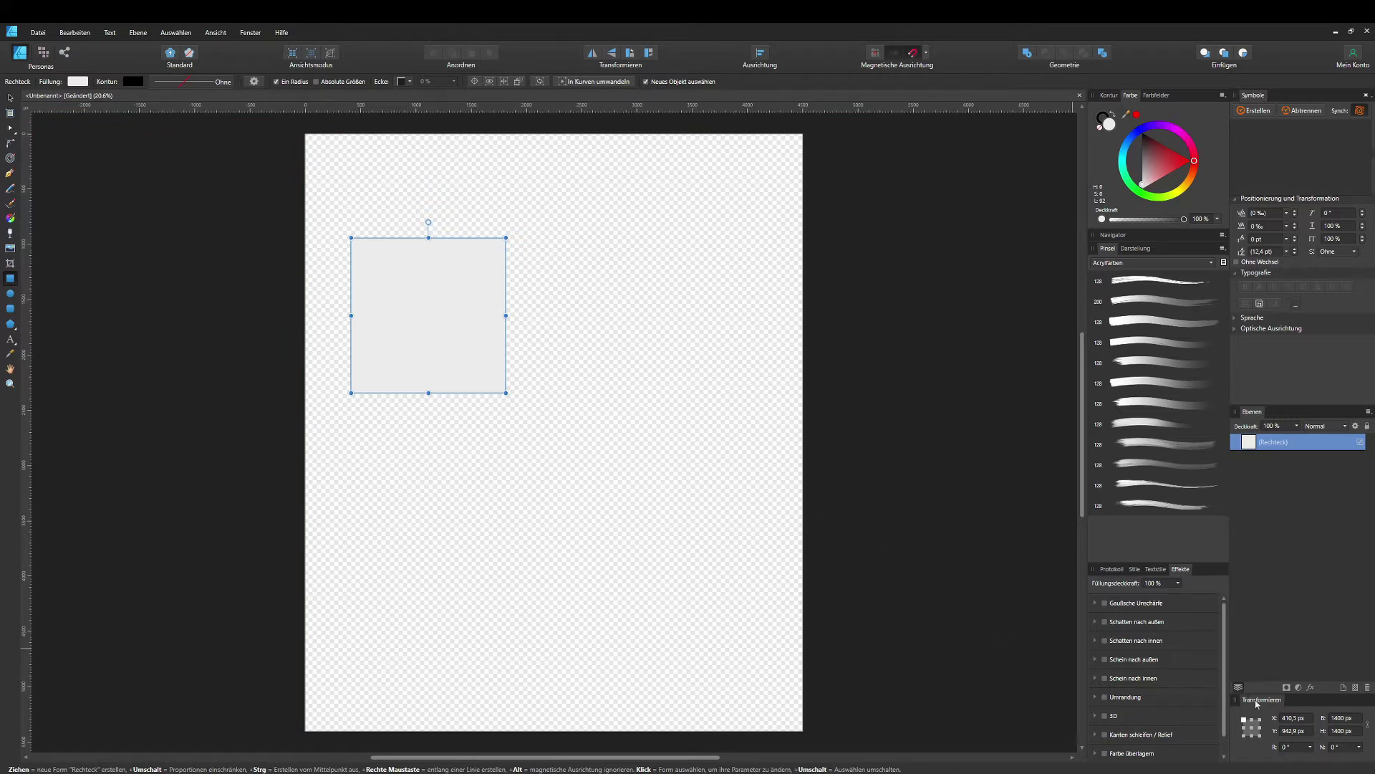
Position the square at X 0, Y 0 and darken its fill toward black
click(1296, 717)
text(0)
key(Return)
click(1313, 731)
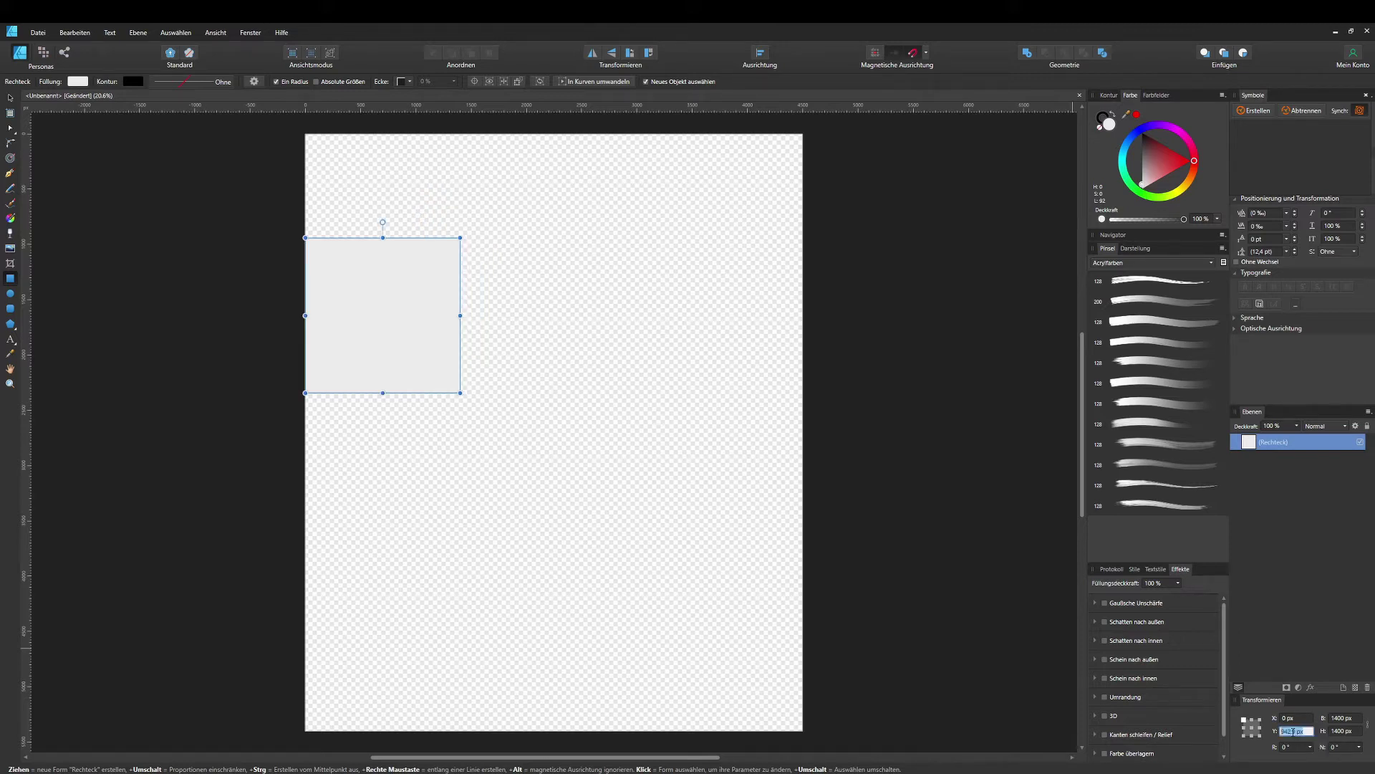
text(0)
key(Return)
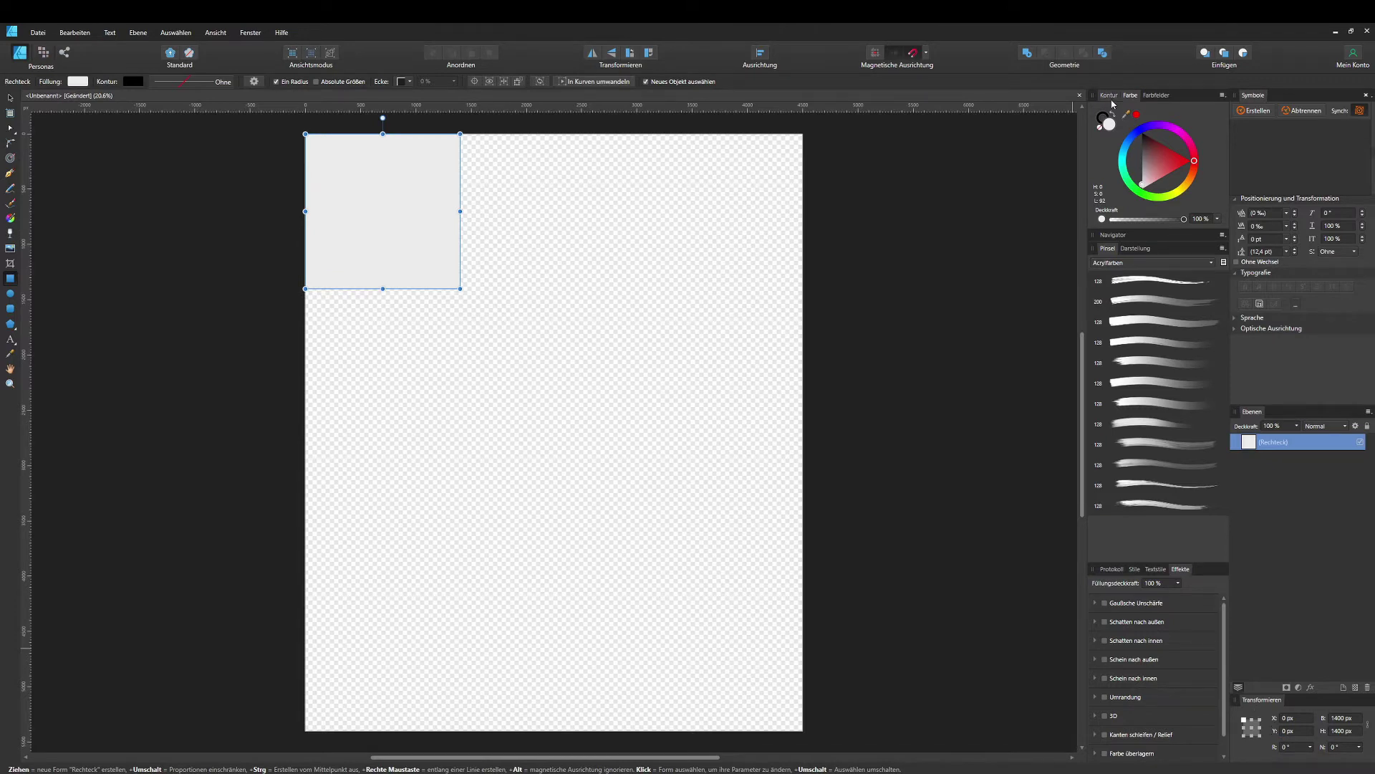
drag(1161, 170, 1141, 132)
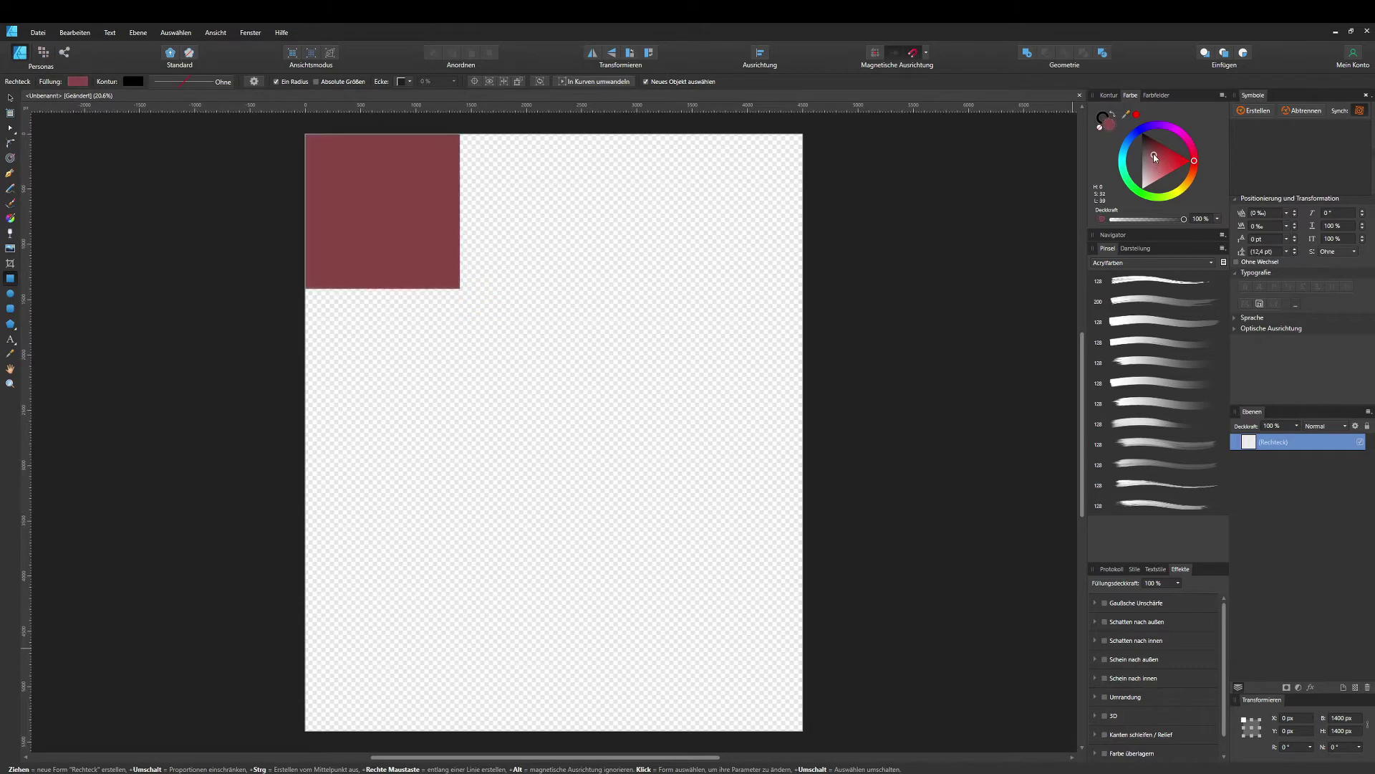
Remove the square's outline and enable Insert Inside Selection for new rectangles
click(1105, 114)
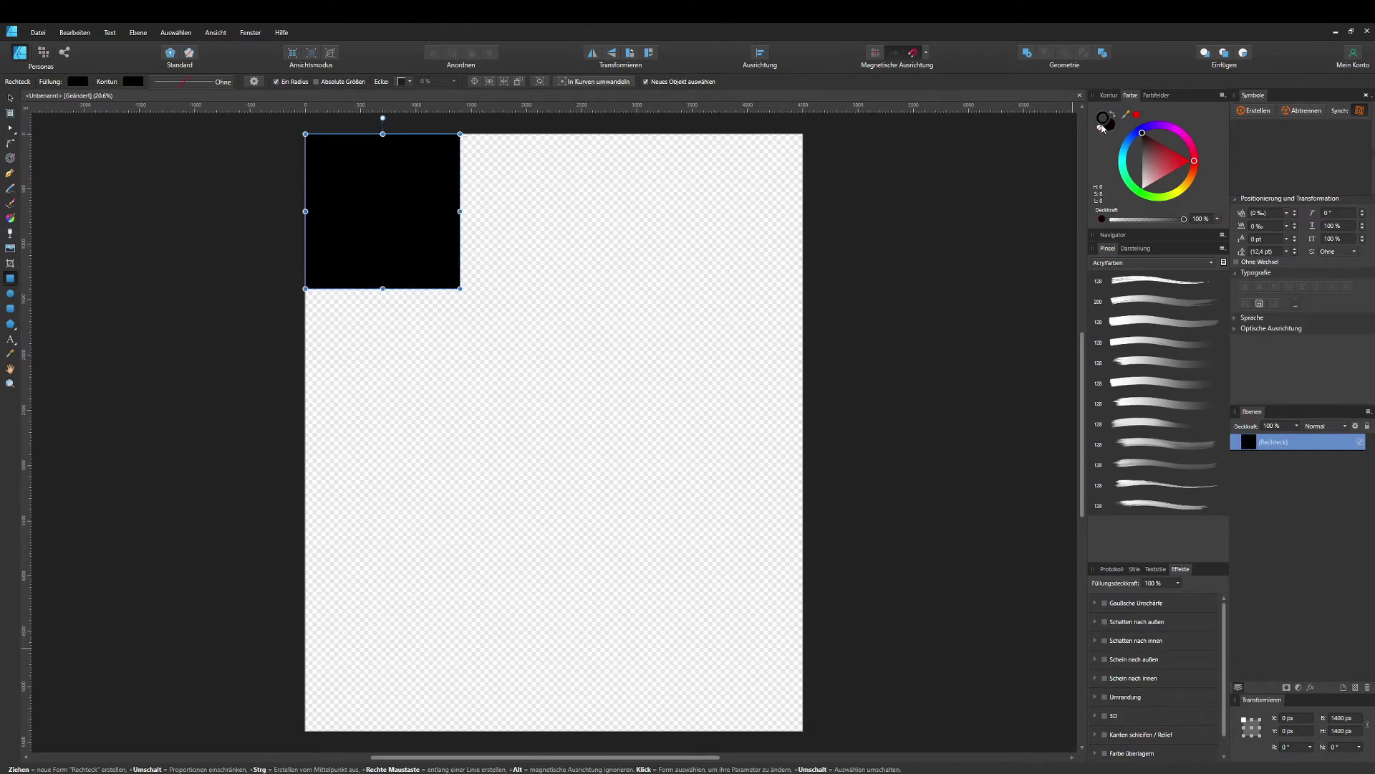
click(1100, 130)
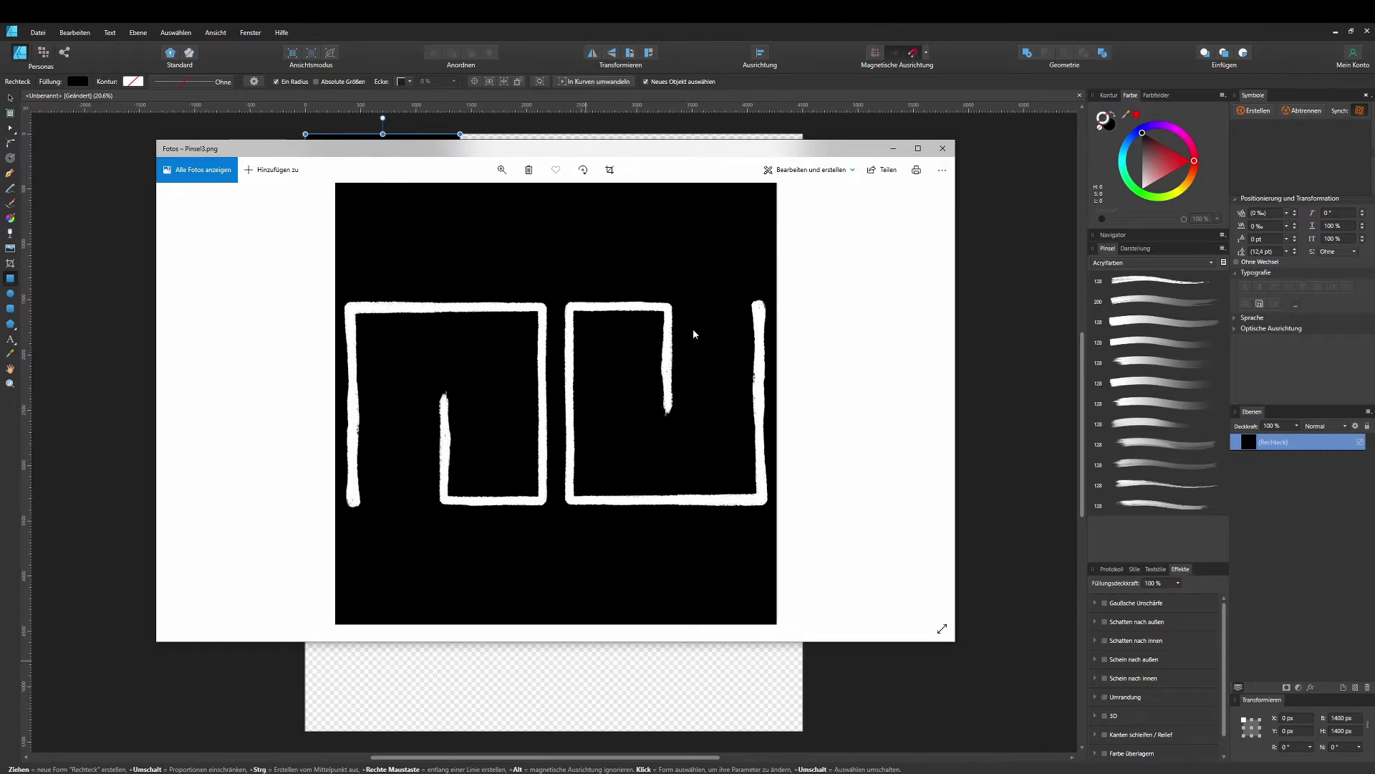
click(599, 29)
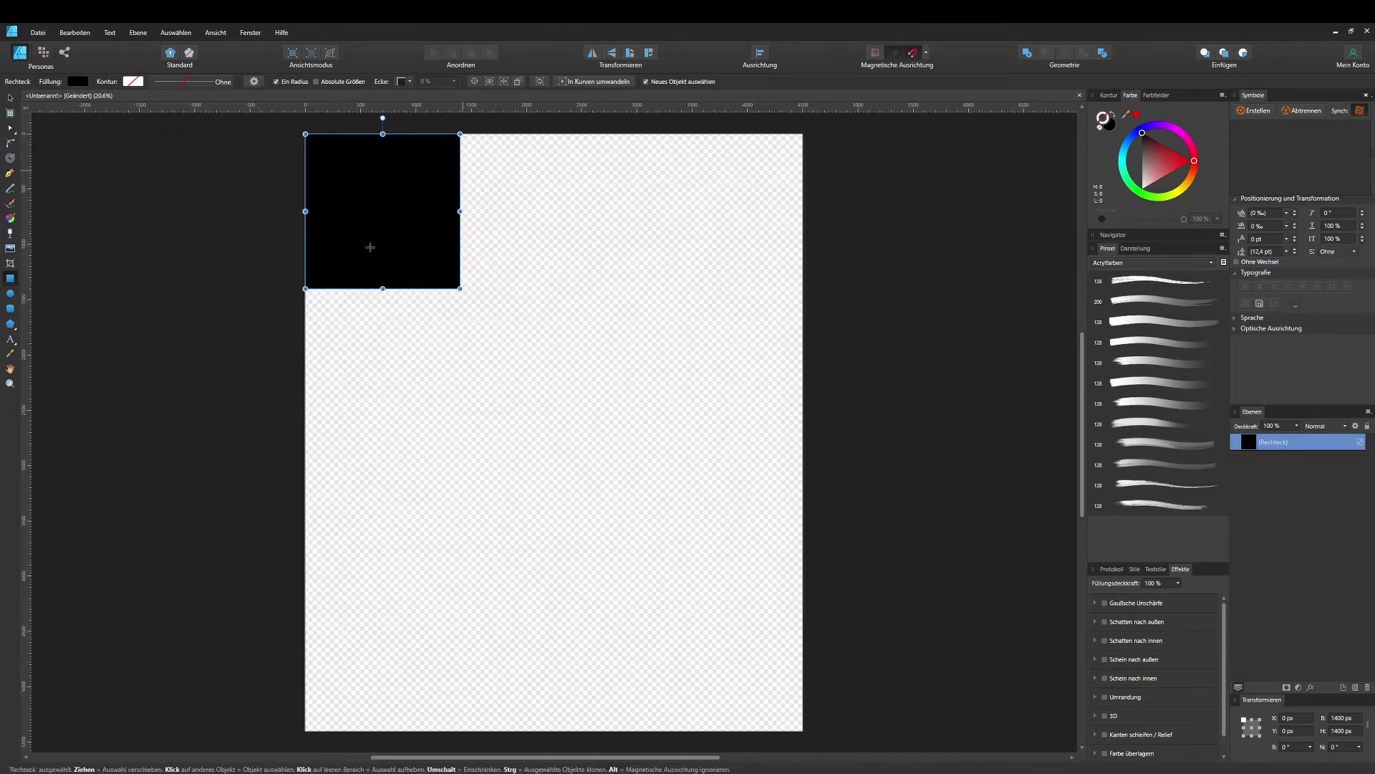
click(10, 281)
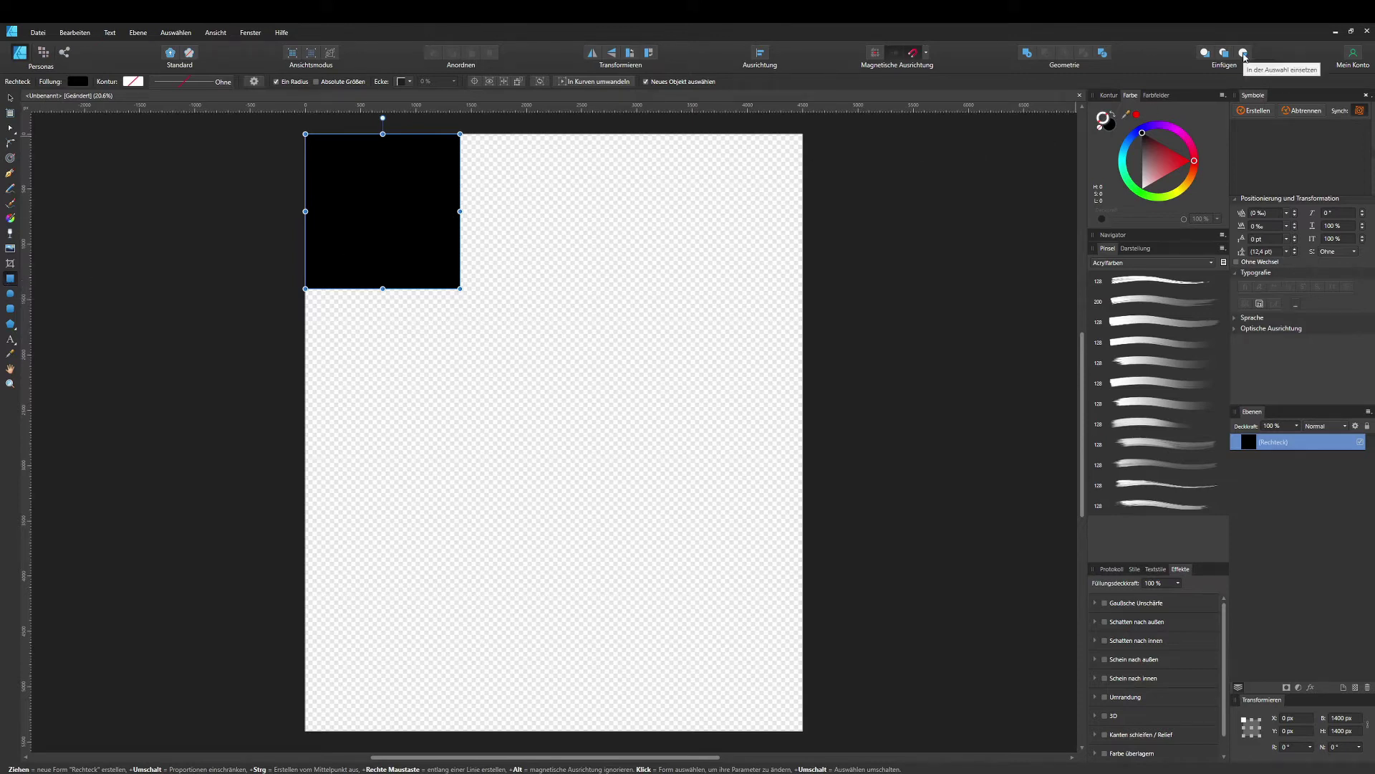
click(1244, 54)
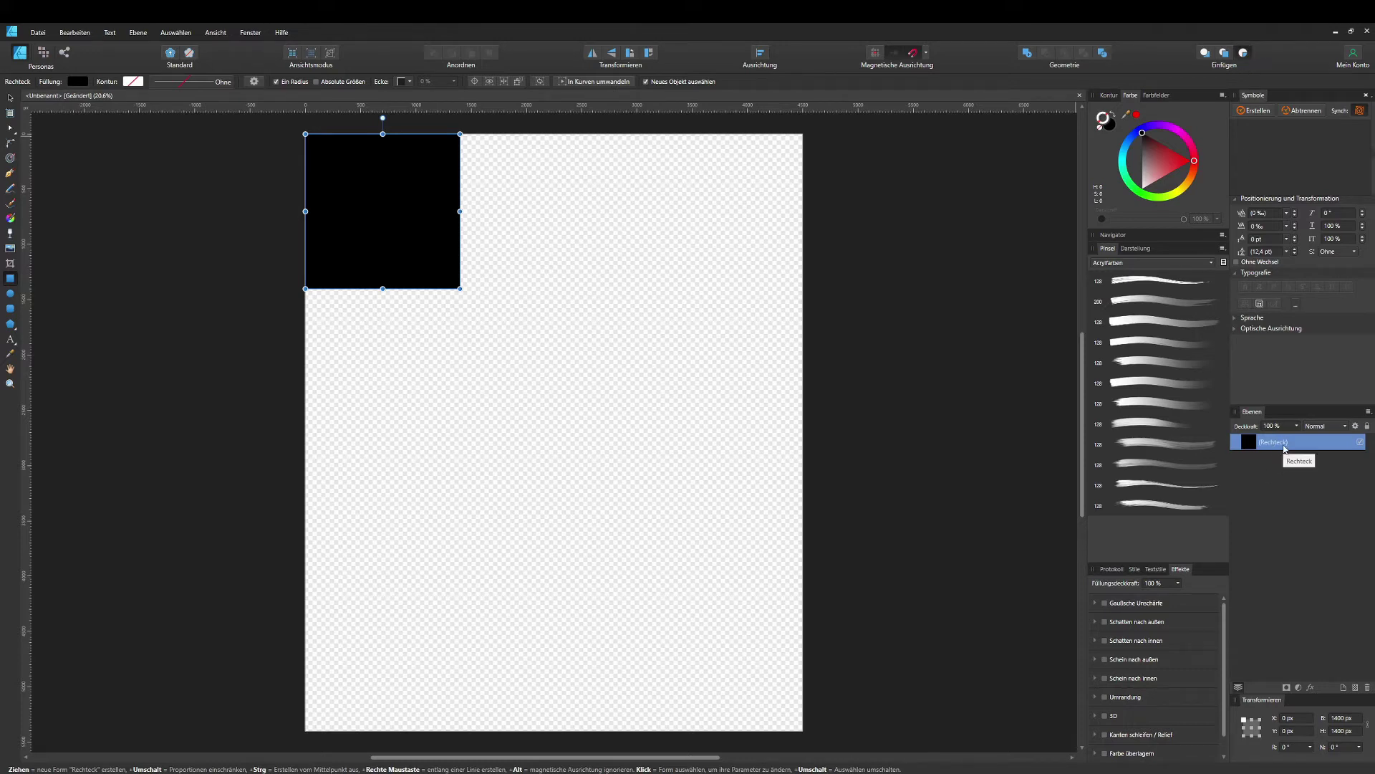
Draw a 600 × 600 px square inside the black square
mouse_move(320, 171)
mouse_down()
mouse_move(374, 241)
mouse_move(393, 242)
mouse_up()
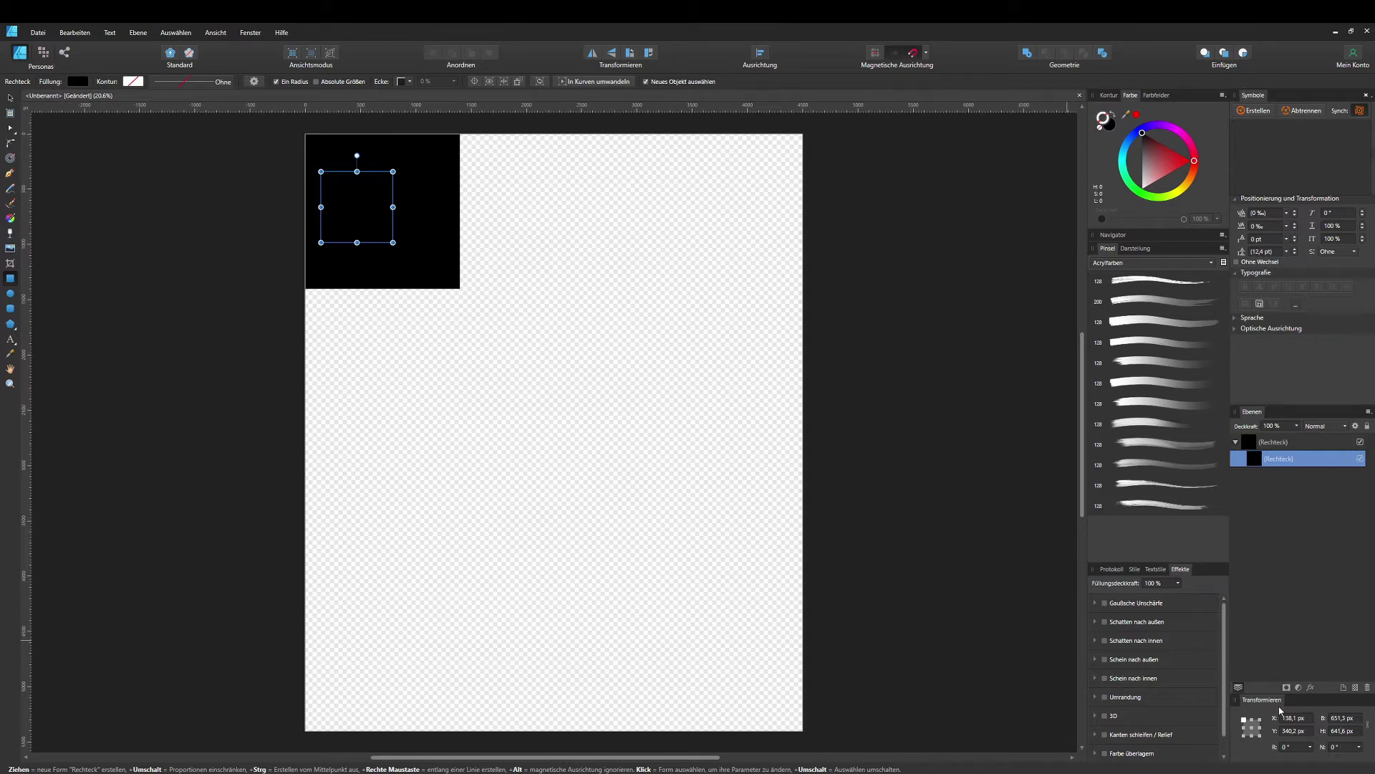
click(1343, 721)
text(600)
click(1347, 731)
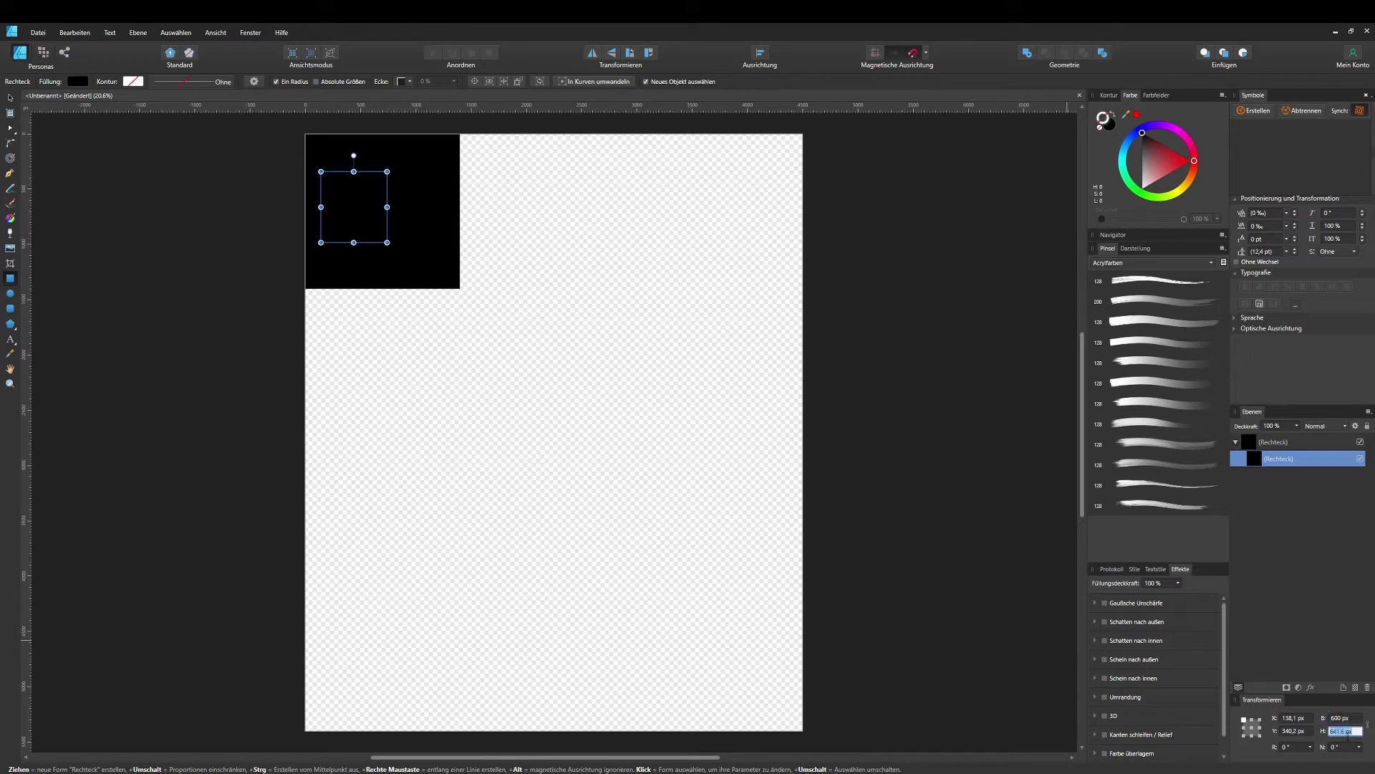
text(600)
key(Return)
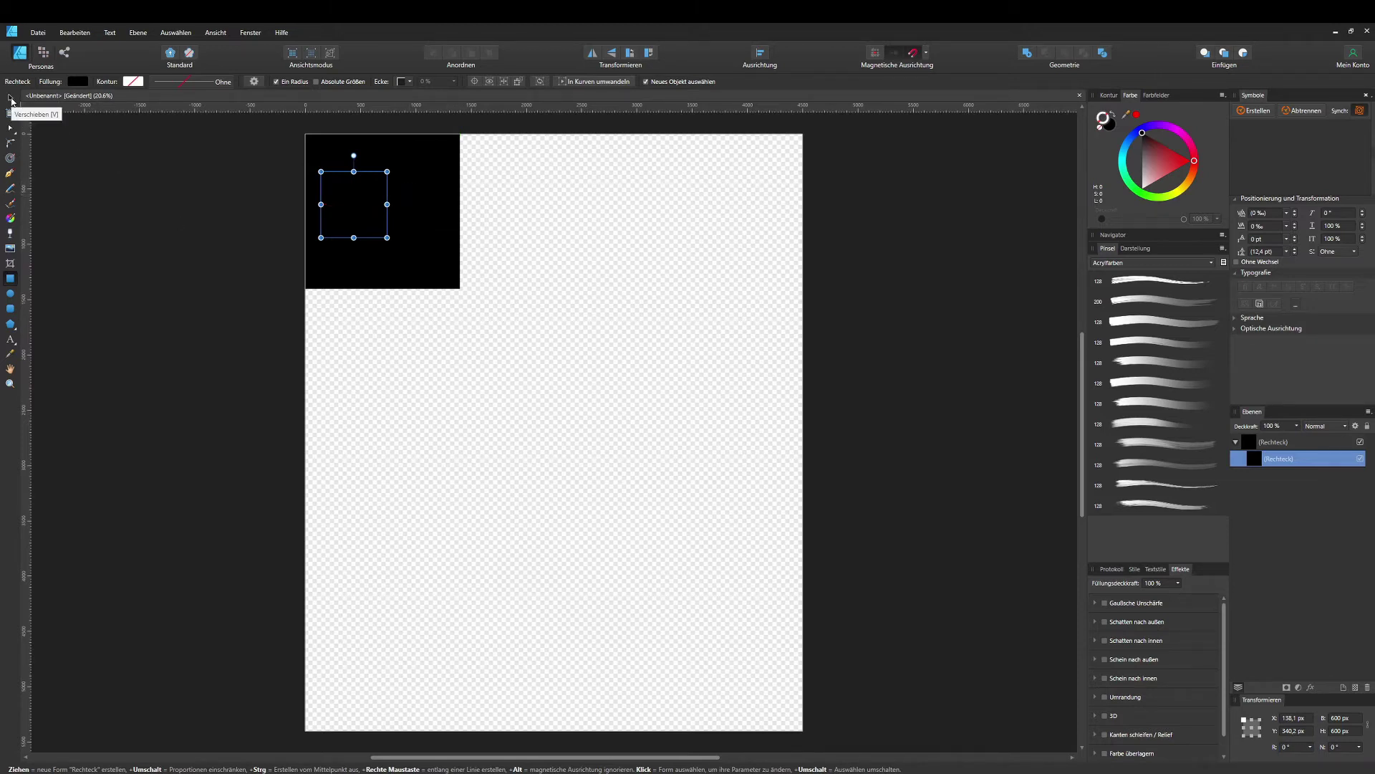
click(10, 98)
Position the inner square at X 50 px, Y 400 px
drag(373, 203, 374, 209)
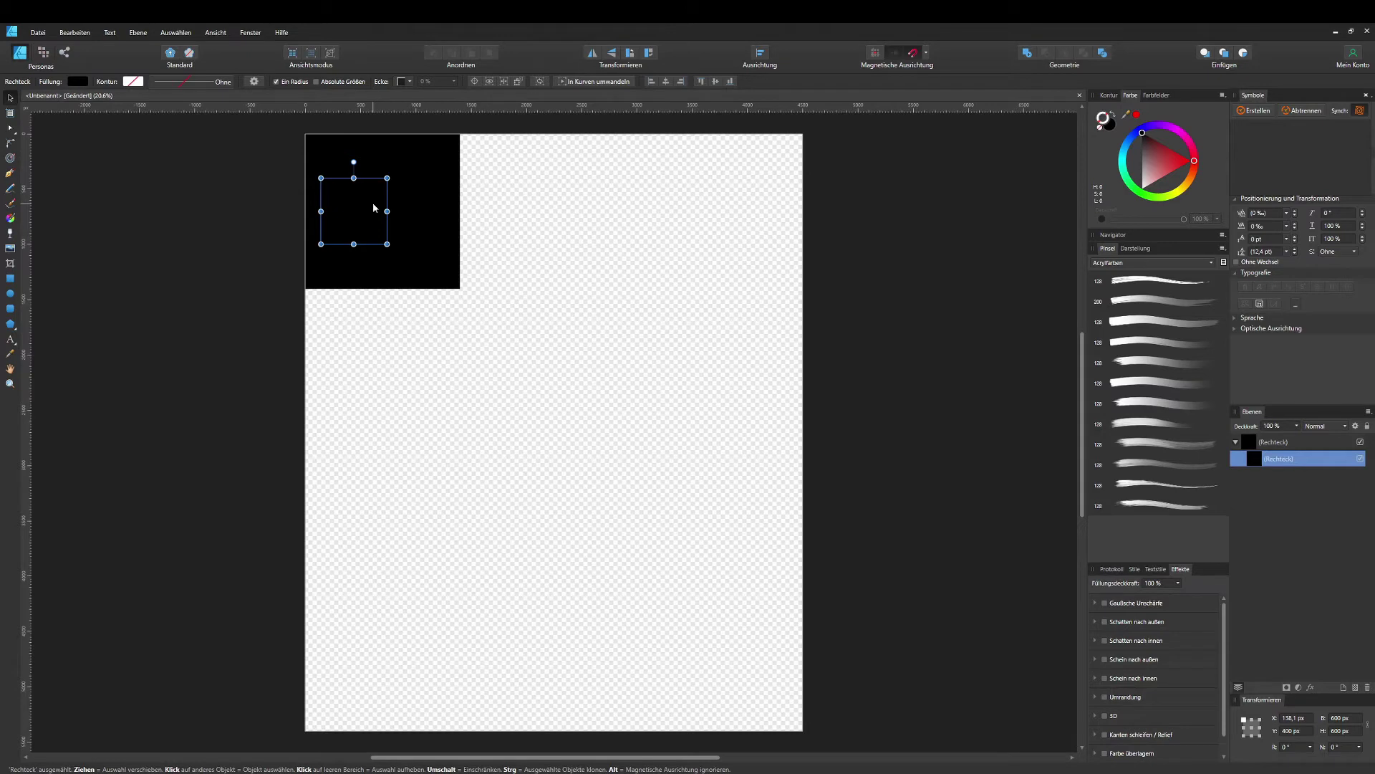
click(1293, 717)
text(50)
key(Return)
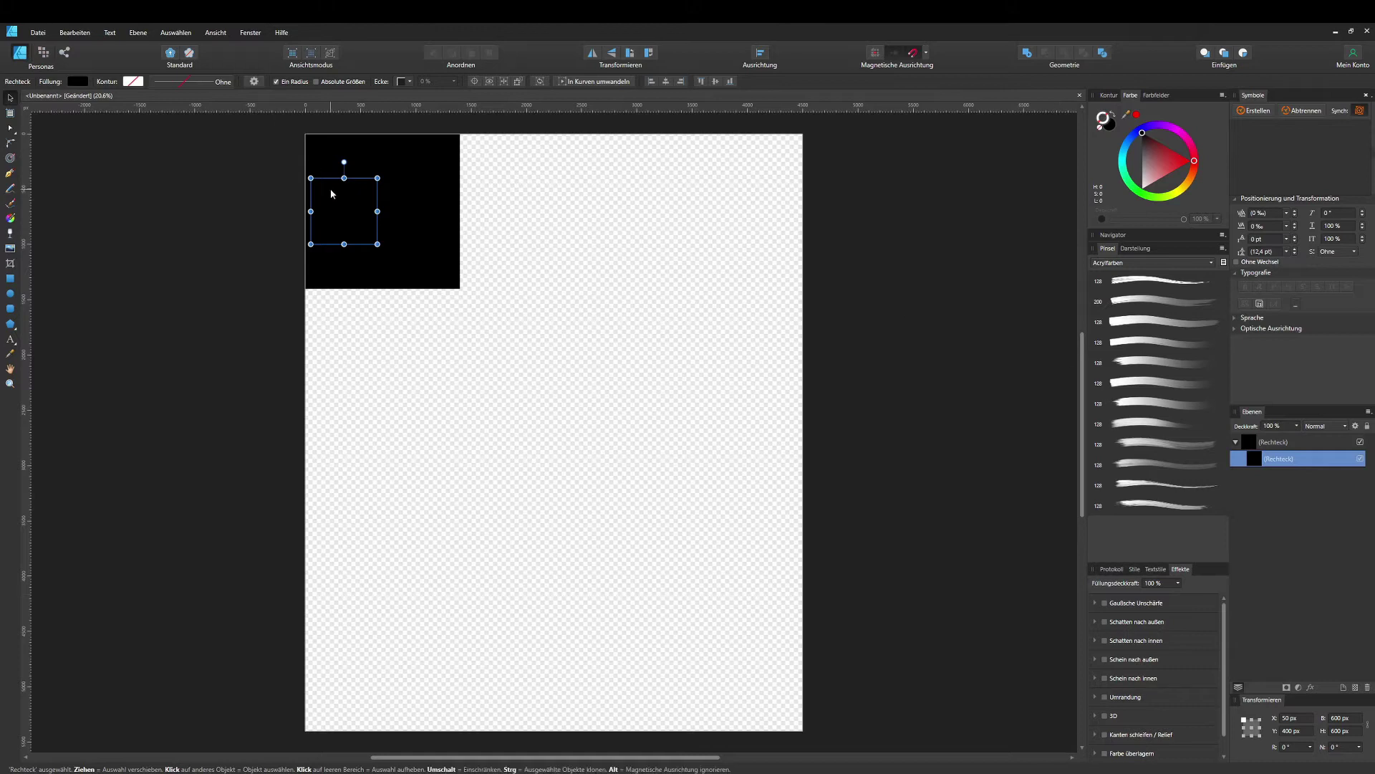
Give the inner square a white 0,9 pt outline and no fill
click(1161, 163)
drag(1161, 171, 1135, 201)
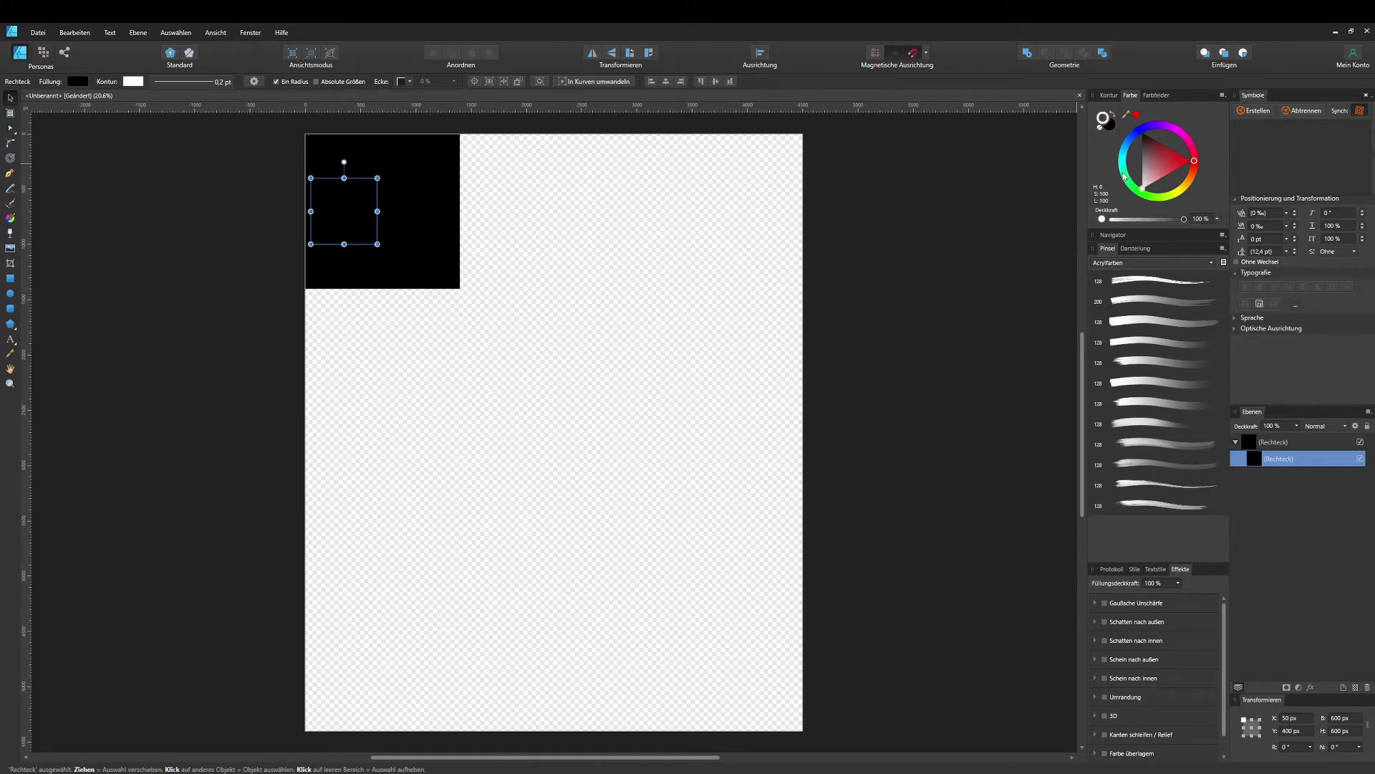
click(1109, 126)
click(1101, 129)
click(1109, 95)
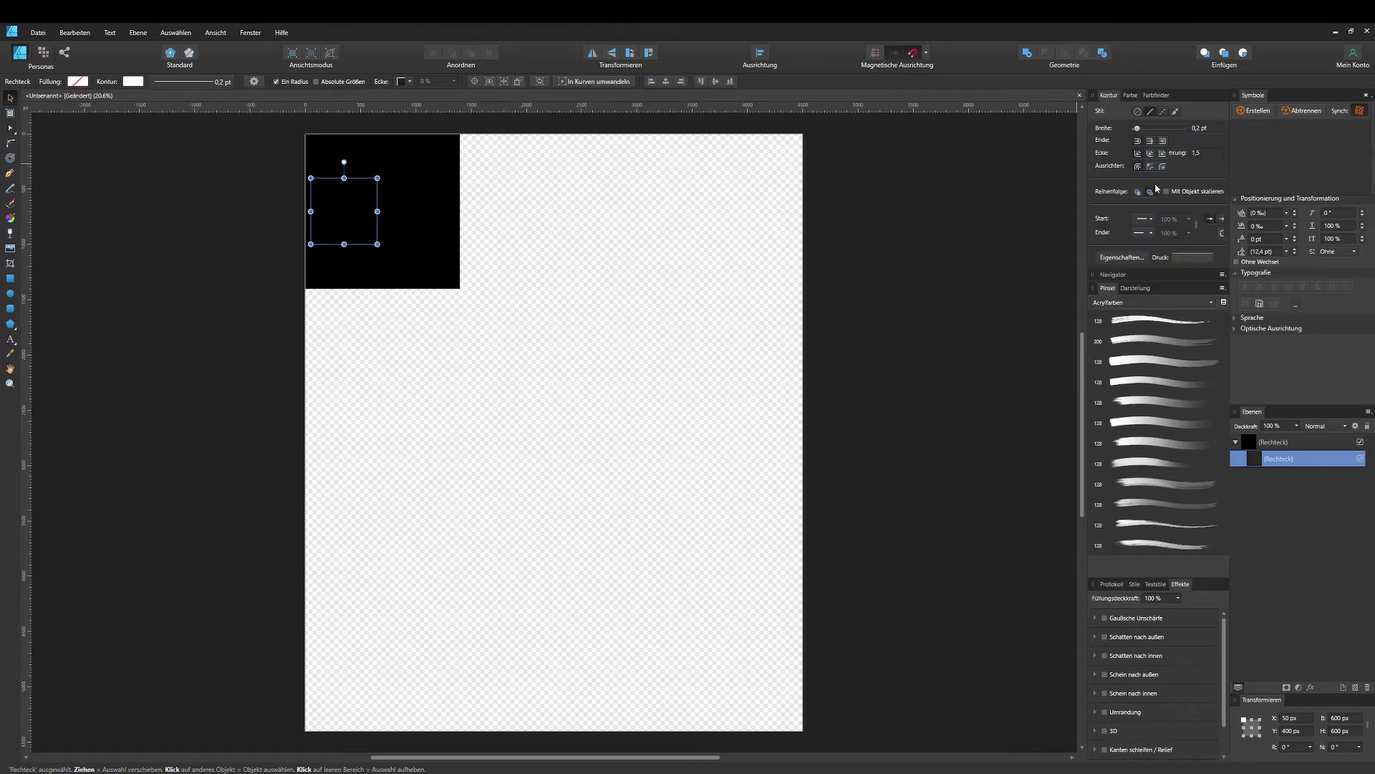
drag(1138, 128, 1145, 128)
Select the inner square in Layers and convert it to curves
click(1250, 444)
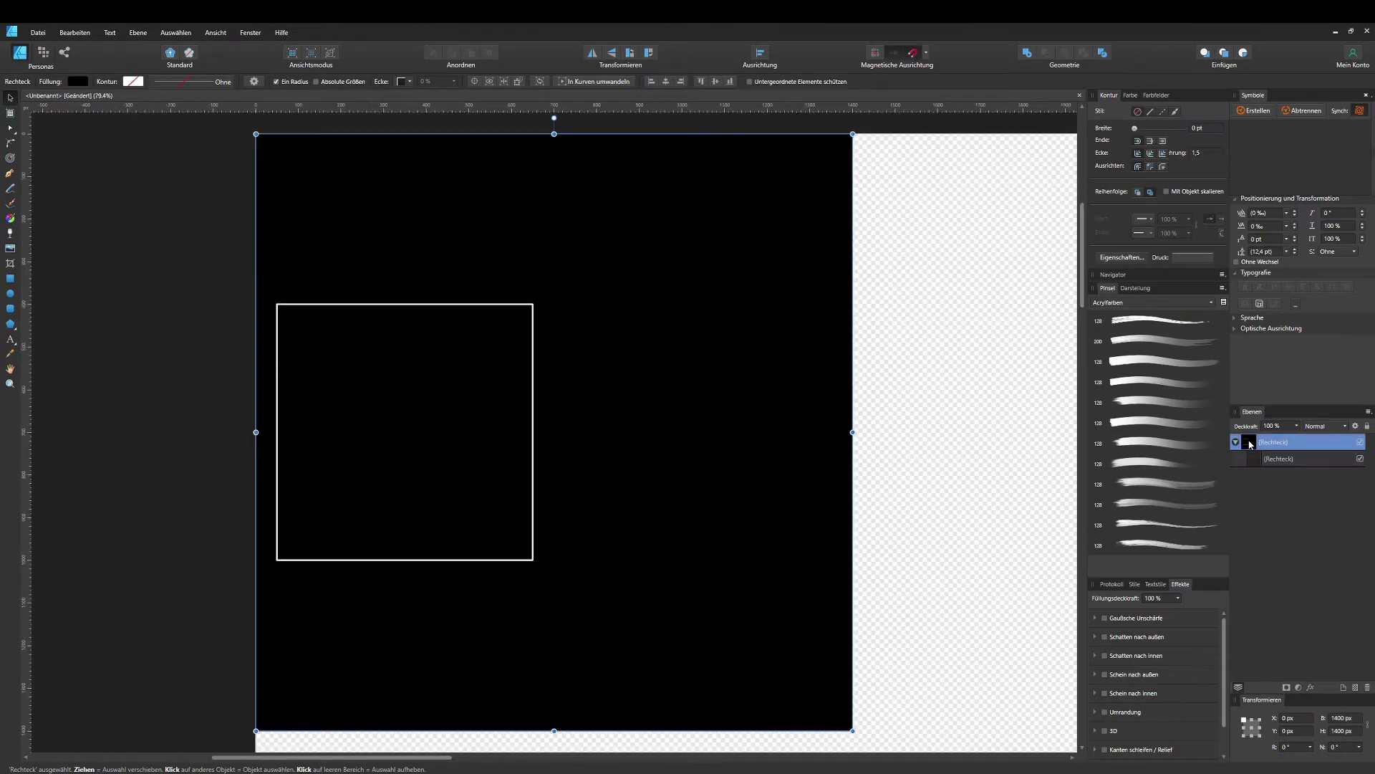
click(1285, 462)
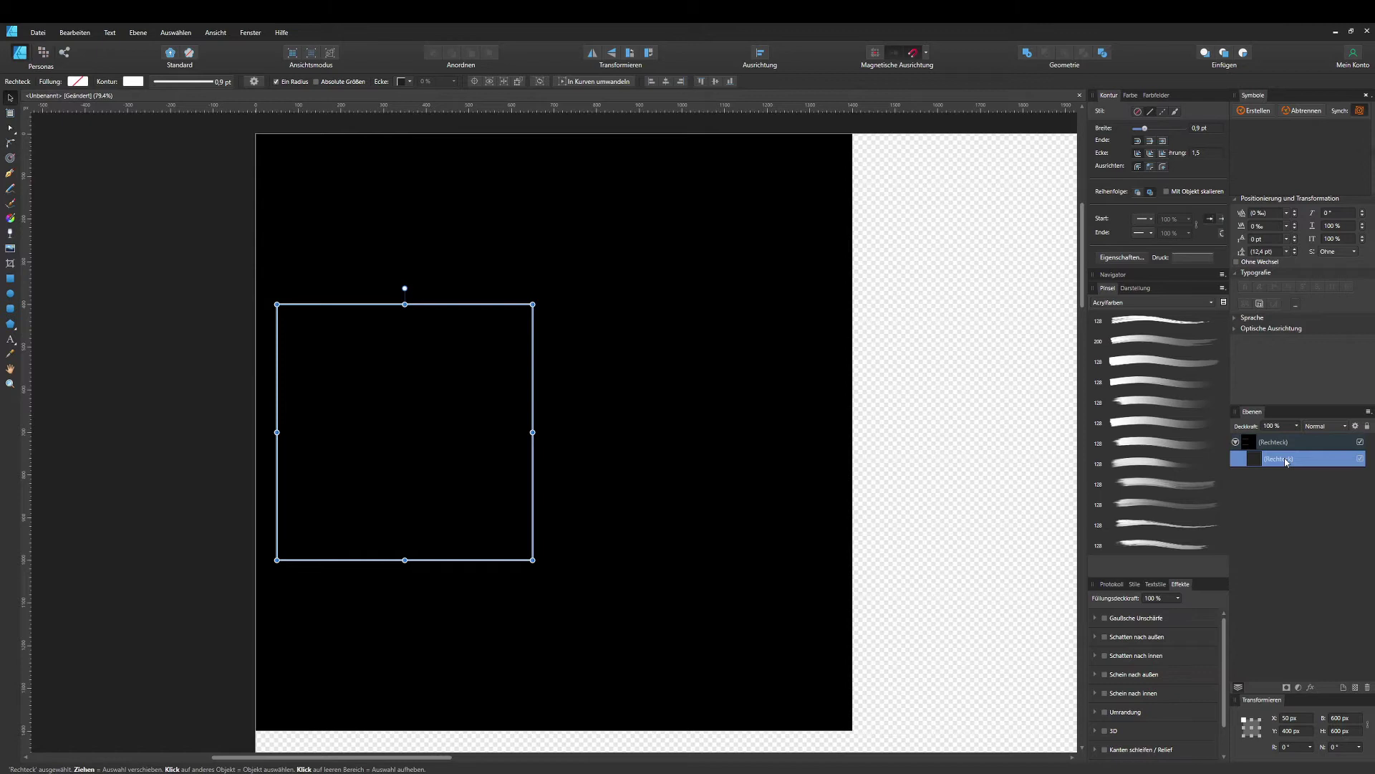
right_click(324, 388)
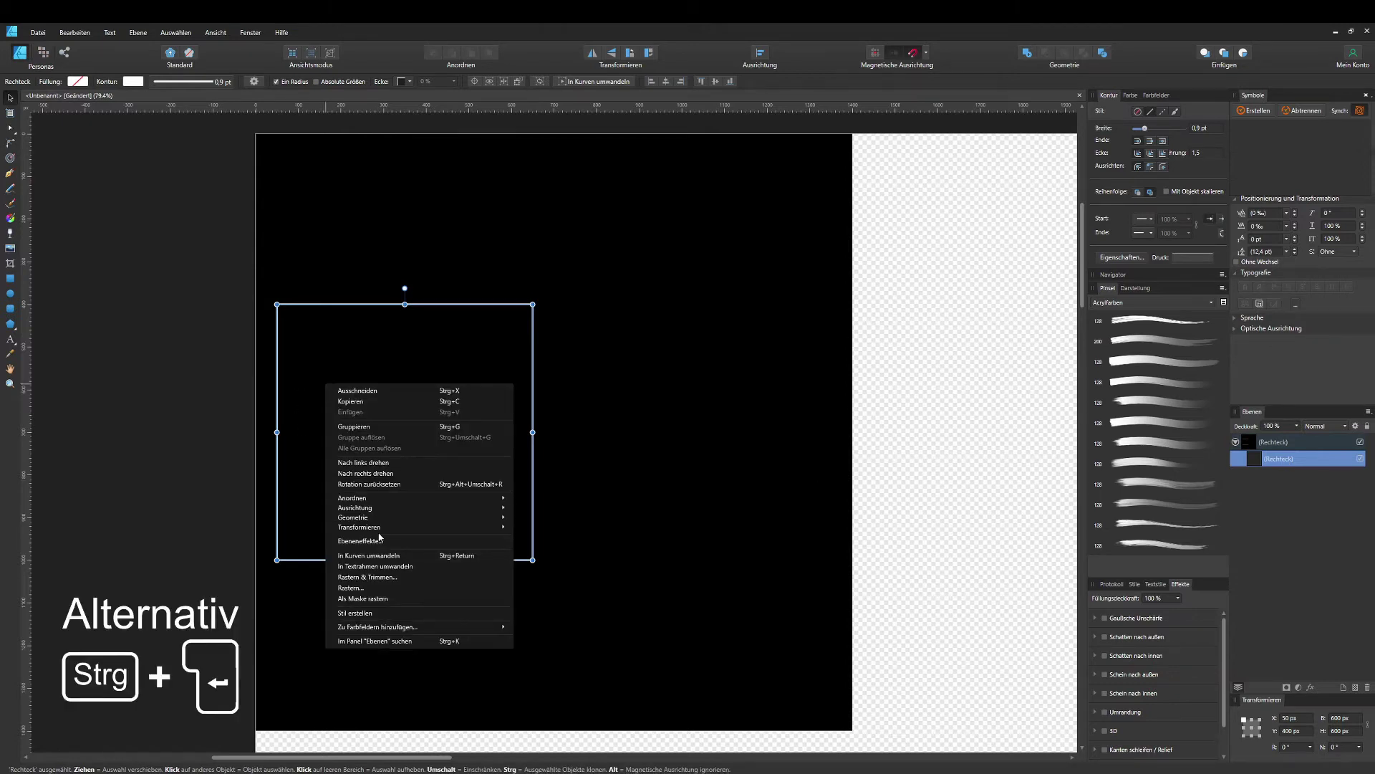
click(399, 555)
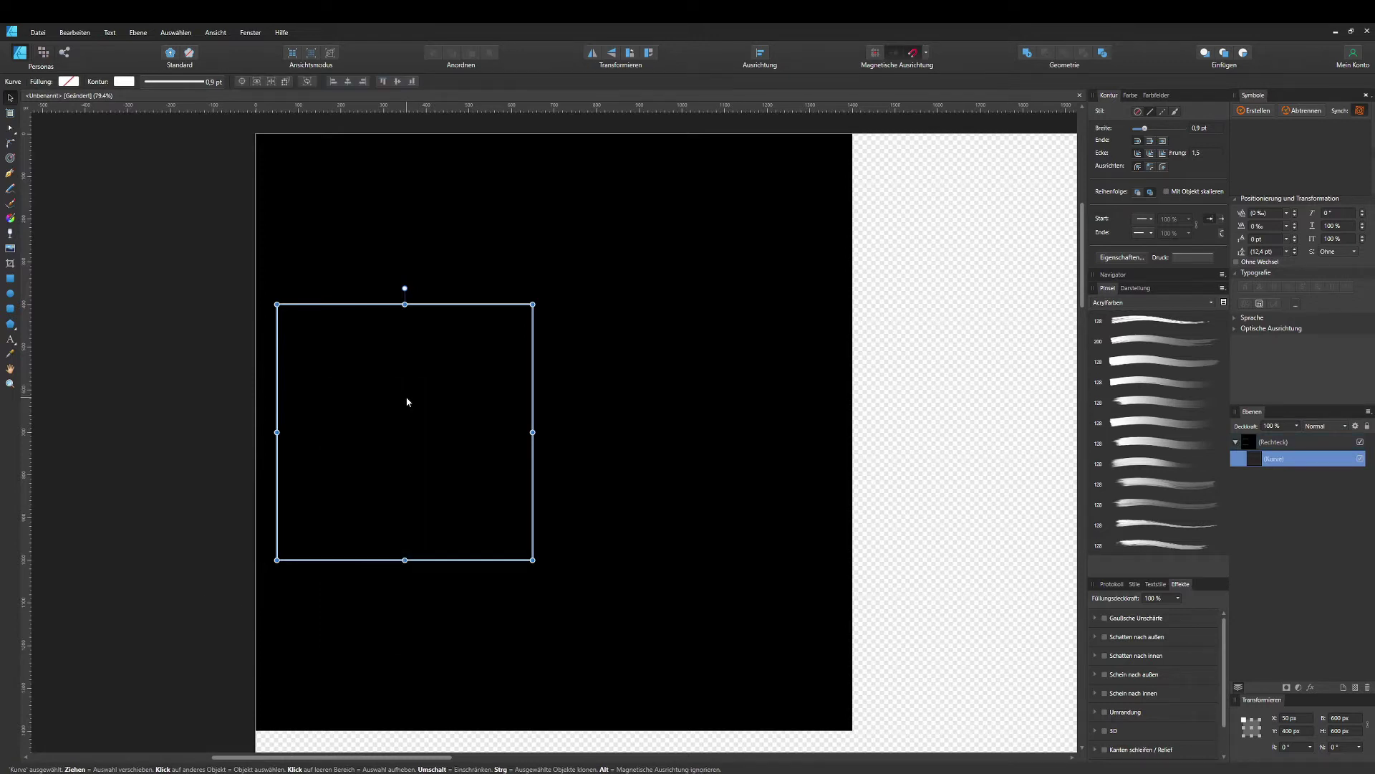
click(11, 129)
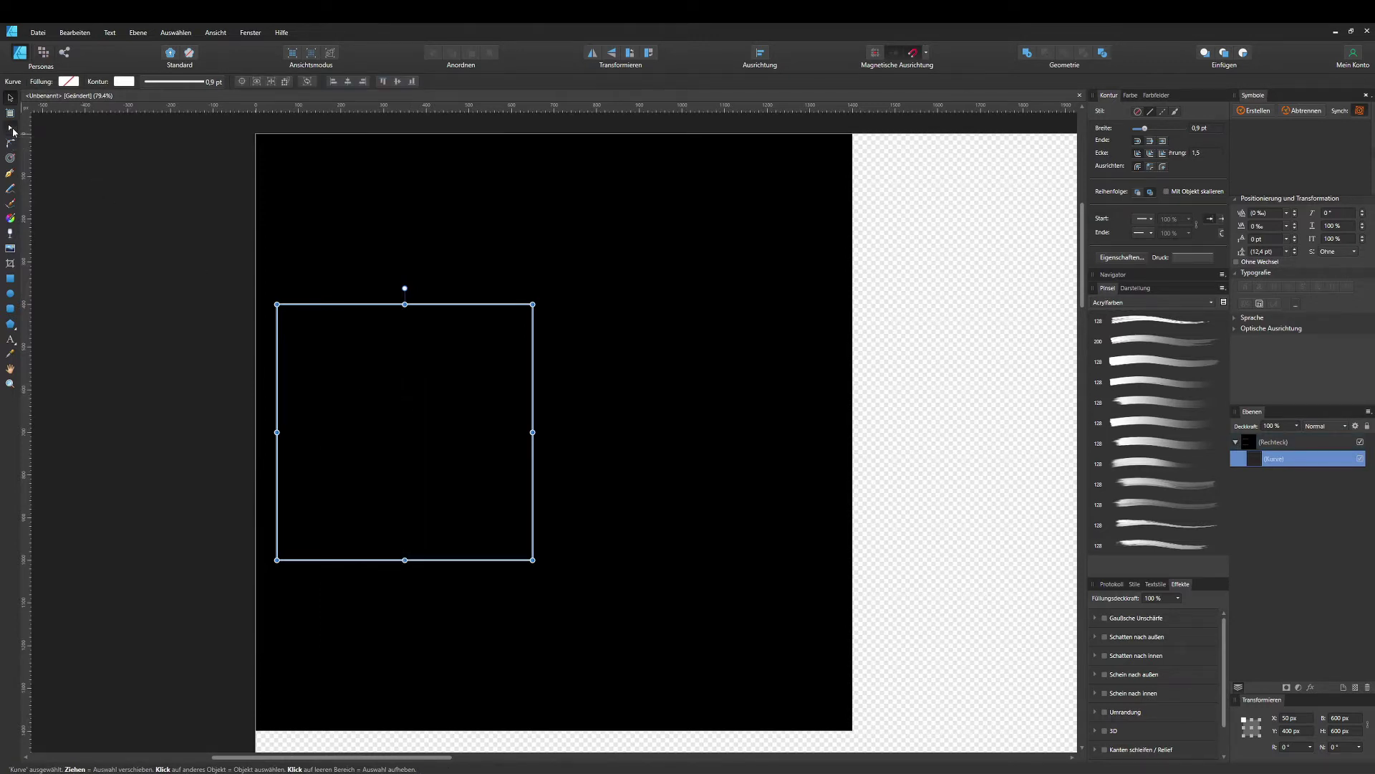
Break the inner curve open at its top-left node
click(278, 305)
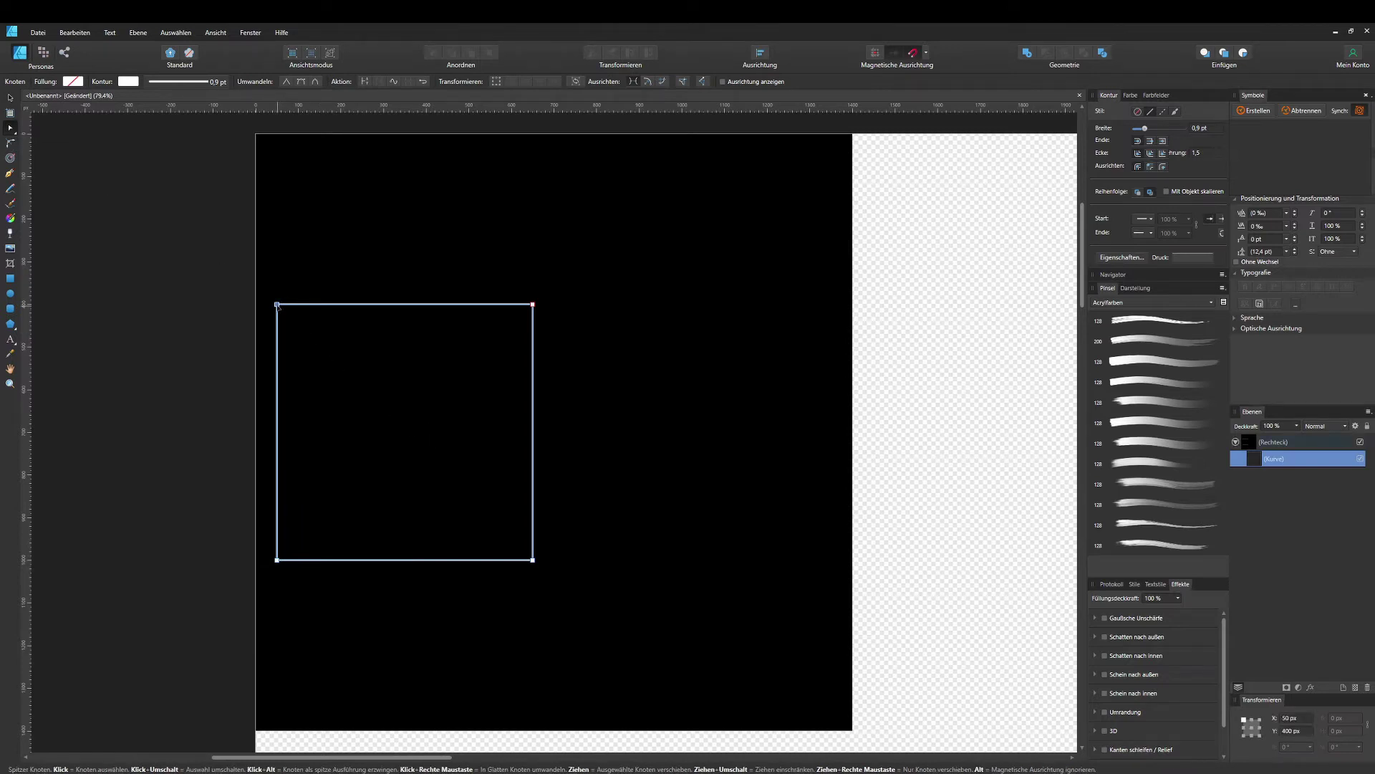
click(367, 81)
mouse_move(277, 304)
mouse_down()
mouse_move(290, 265)
mouse_move(277, 304)
mouse_up()
Add a node on the top edge at X 350 px, then deselect
click(350, 305)
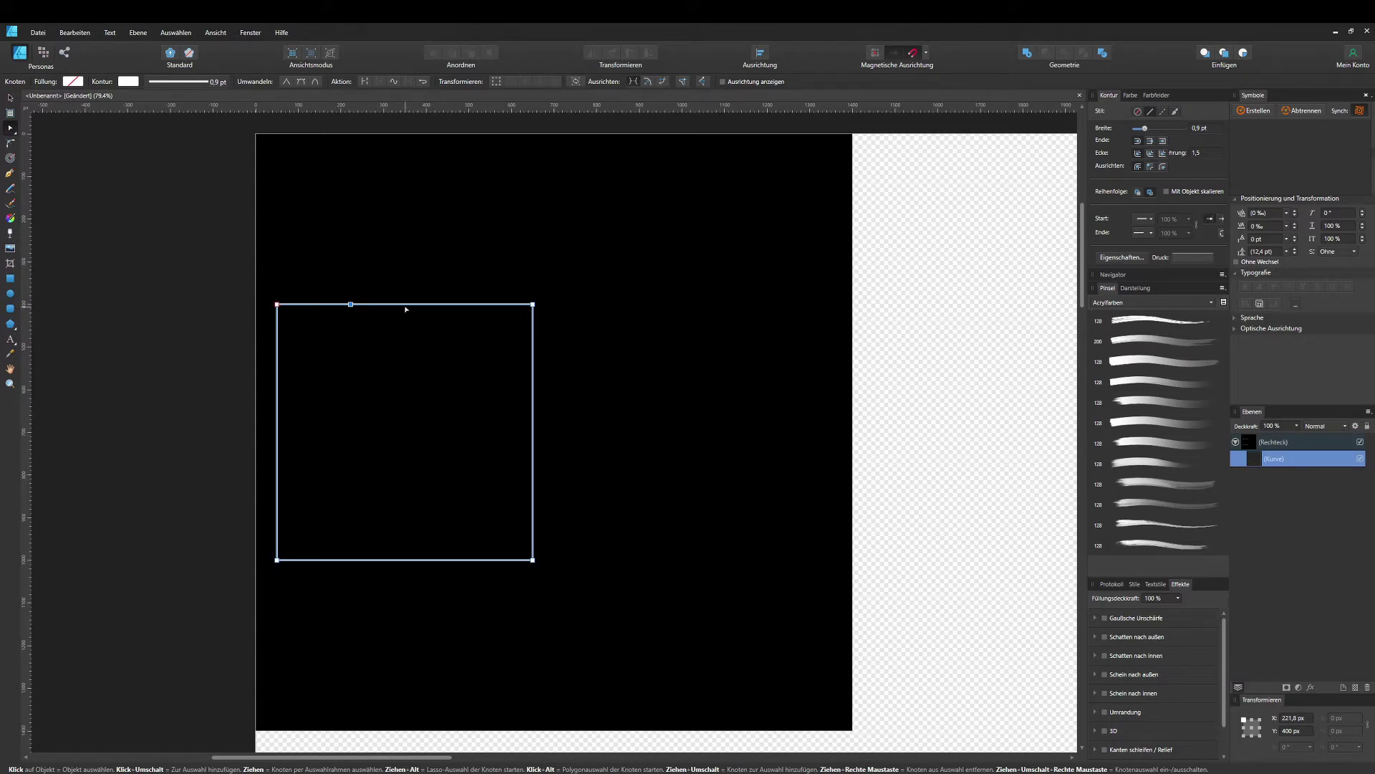
click(1298, 718)
text(350)
key(Return)
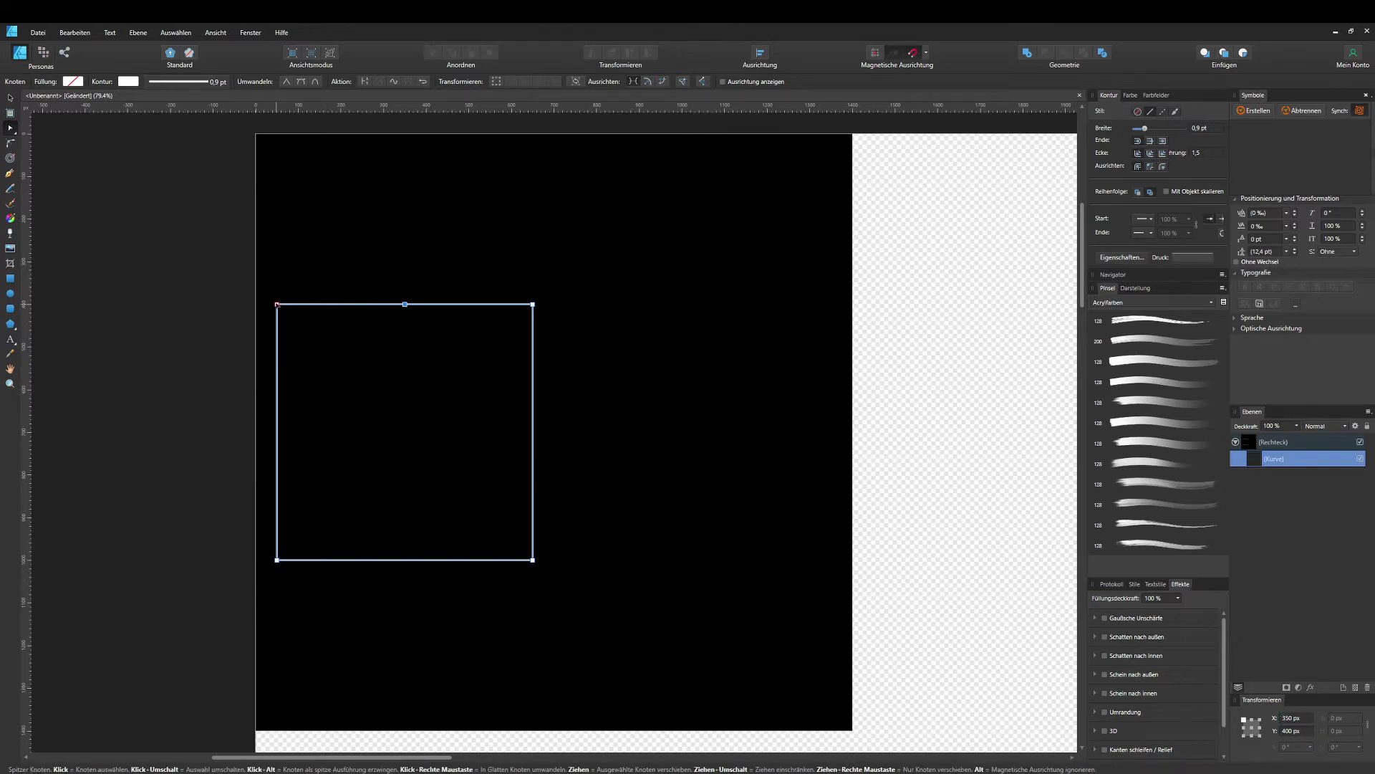
mouse_move(277, 304)
mouse_down()
mouse_move(287, 325)
mouse_move(277, 304)
mouse_up()
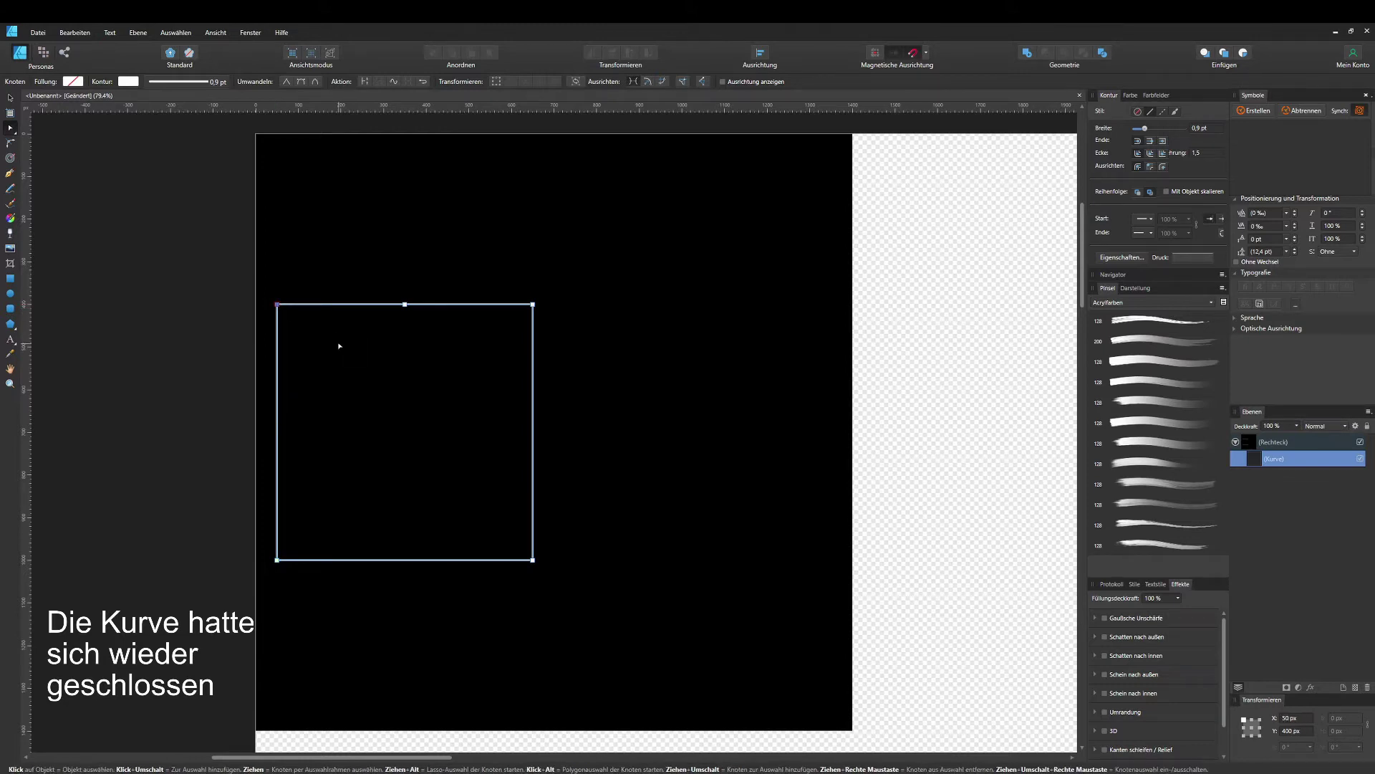
click(315, 308)
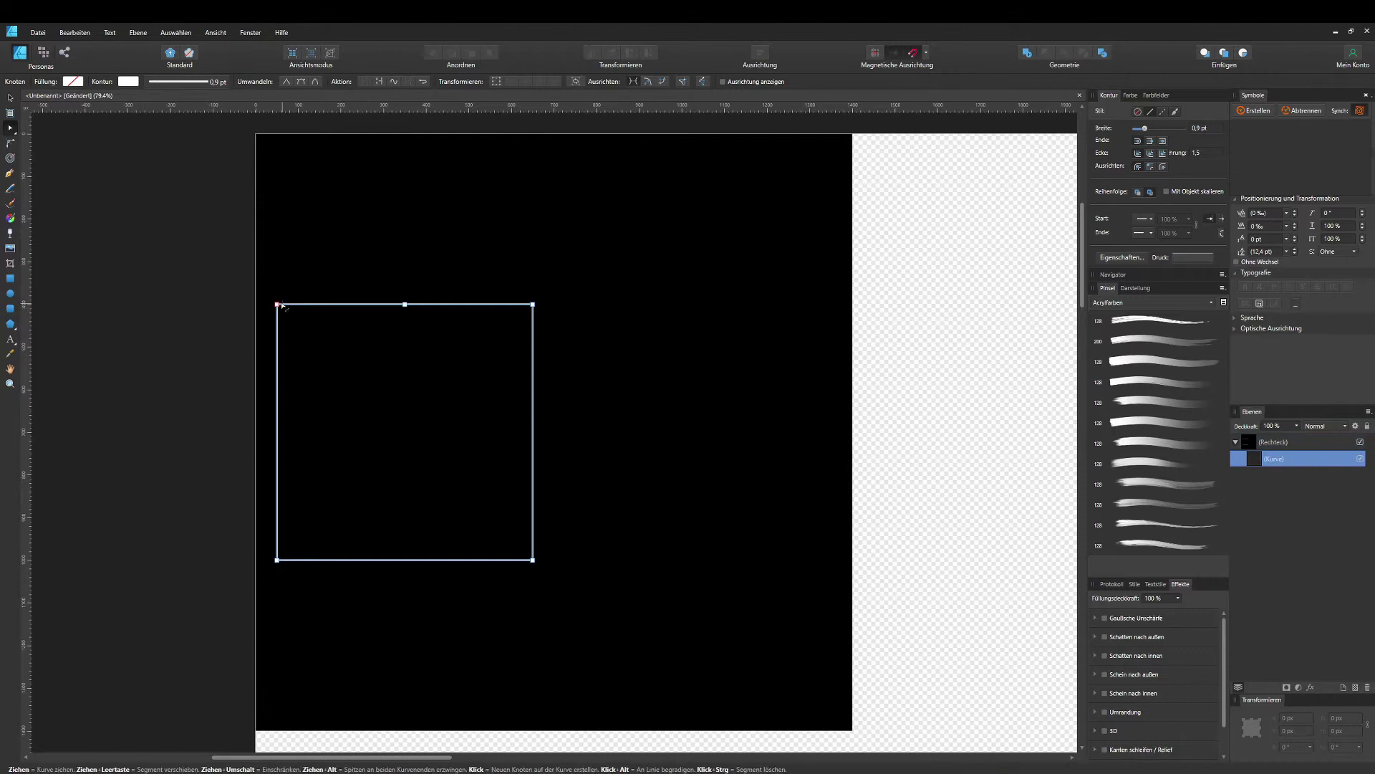
Bend the open top segment down to the centre, flip the hook vertically, and copy it
mouse_move(277, 305)
mouse_down()
mouse_move(325, 408)
mouse_move(387, 445)
mouse_move(405, 448)
mouse_move(408, 434)
mouse_up()
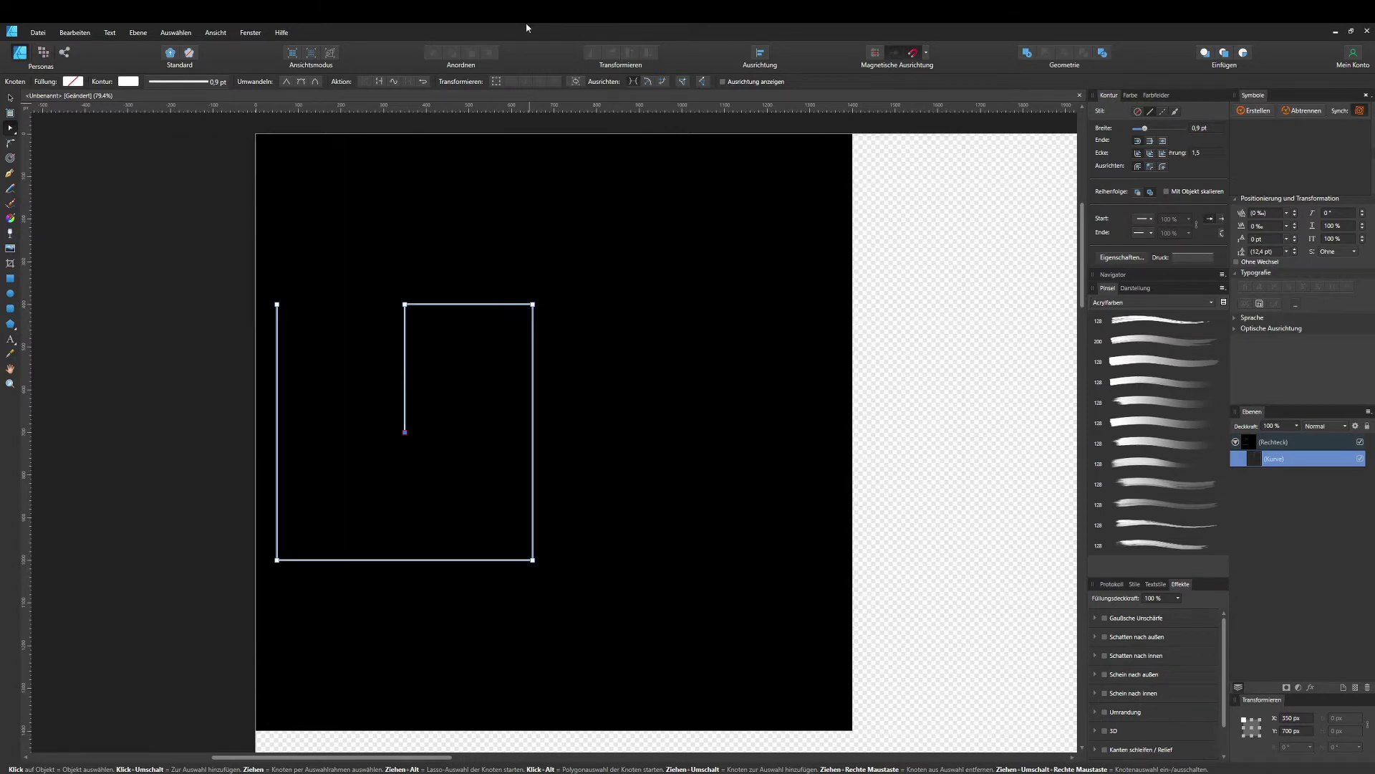
click(10, 99)
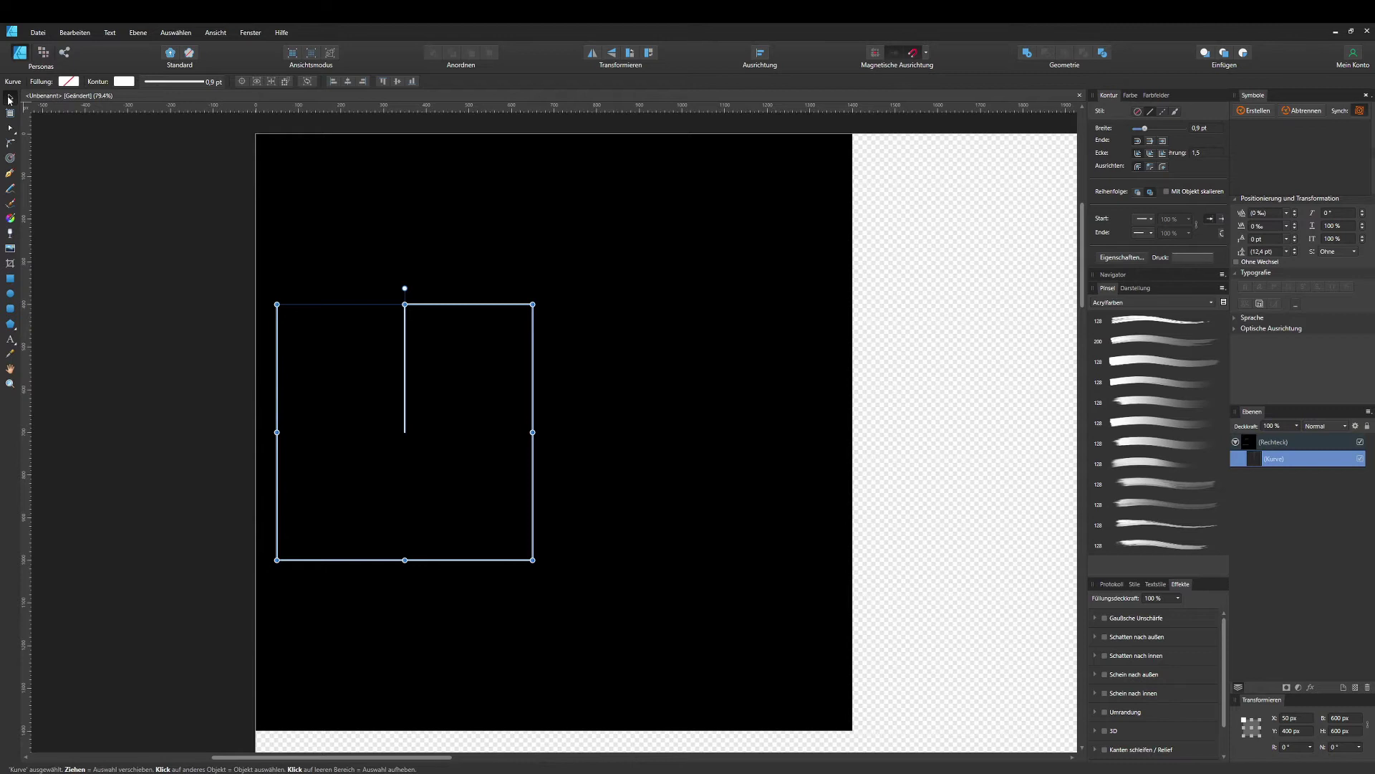
click(614, 54)
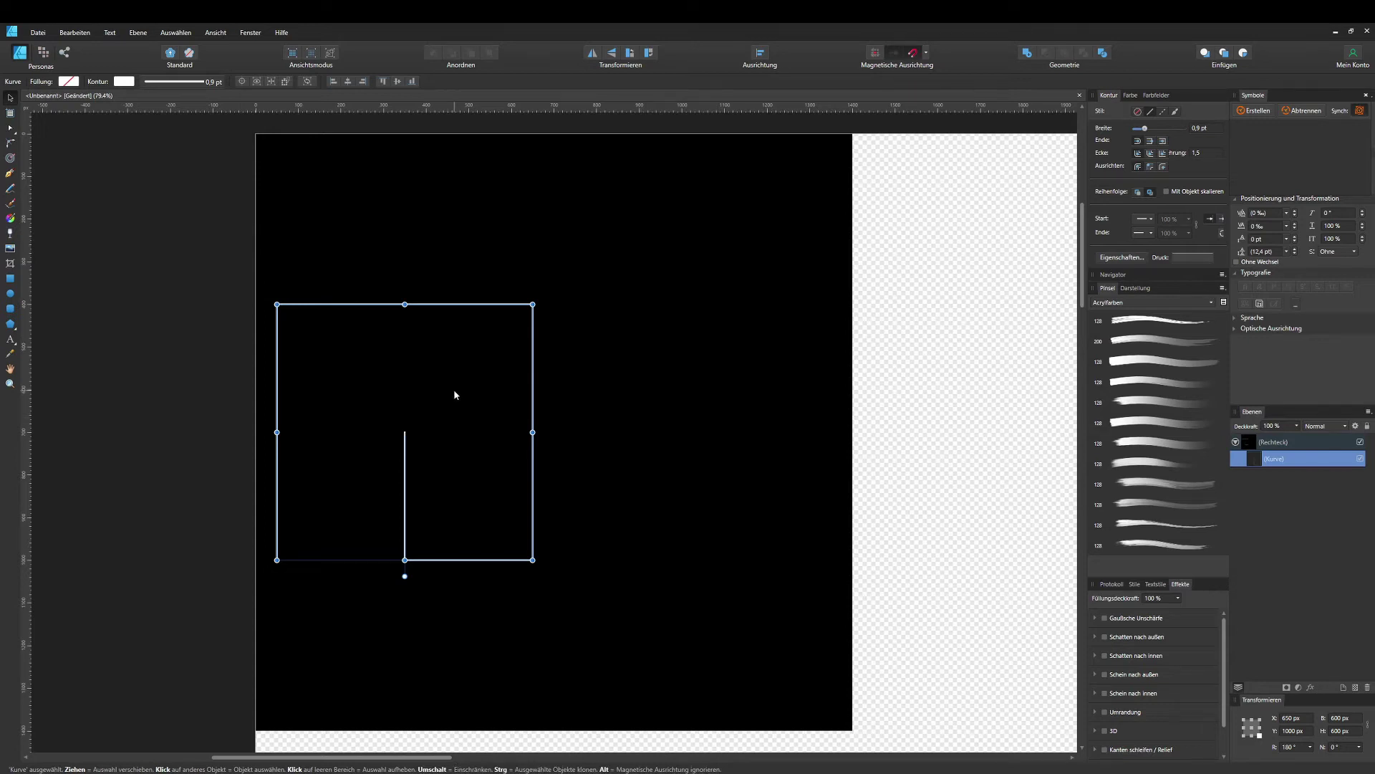
key(ctrl+c)
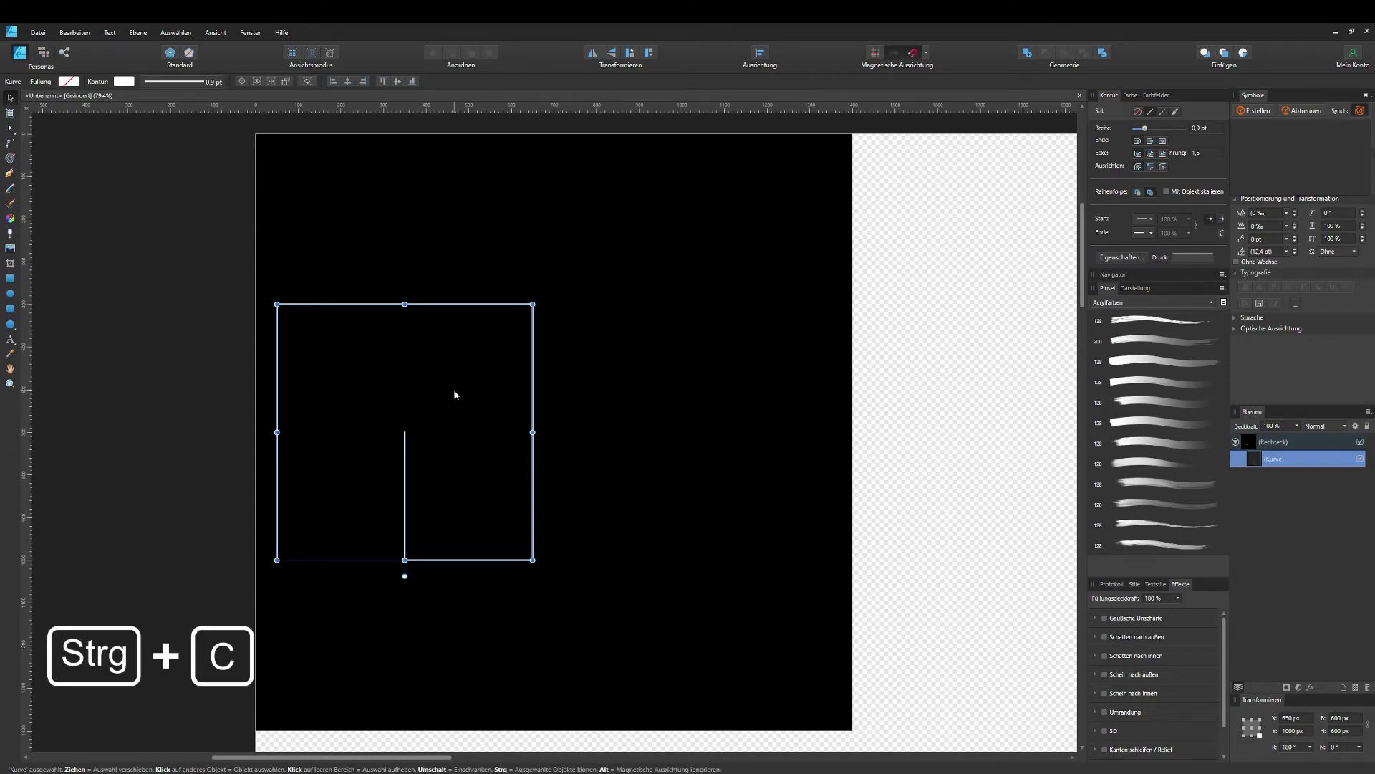
Paste a duplicate hook and move it to the right of the original
key(ctrl+v)
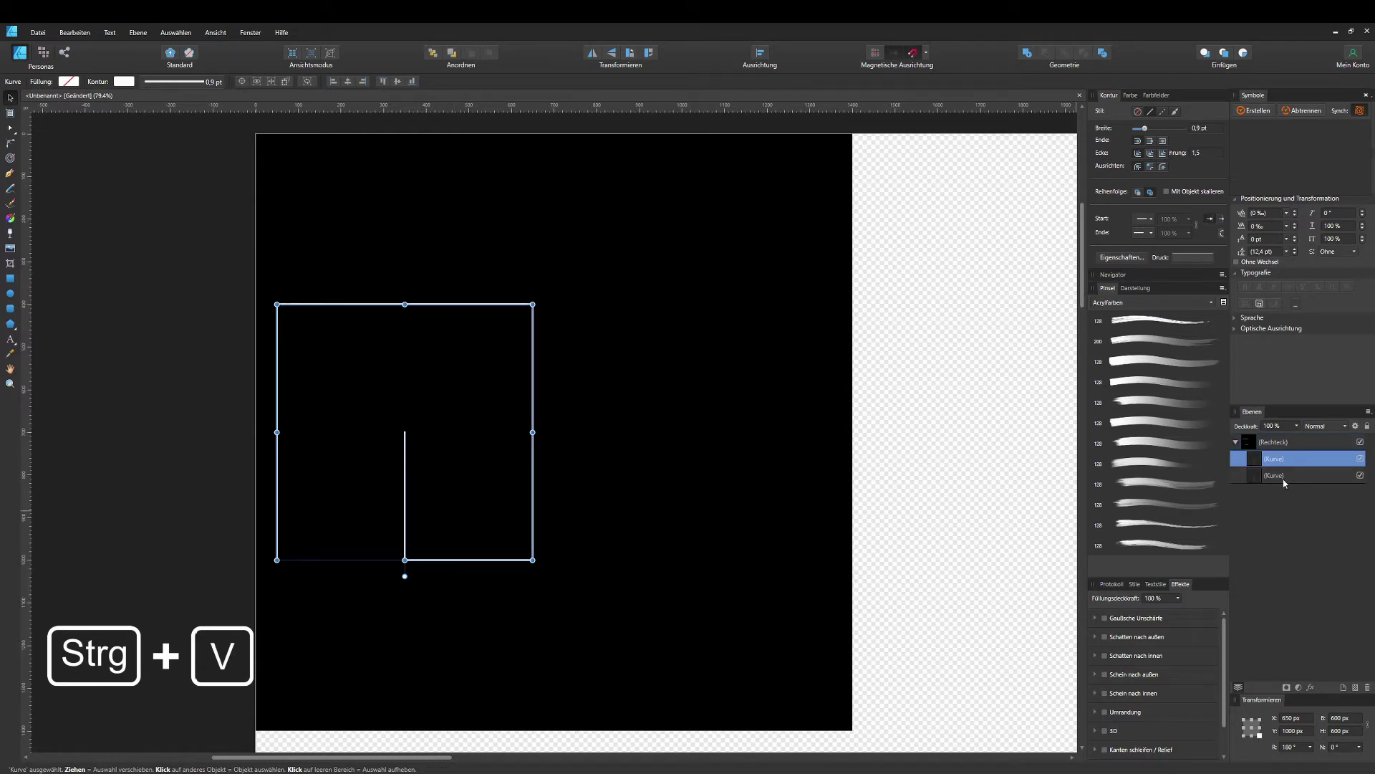
click(1284, 476)
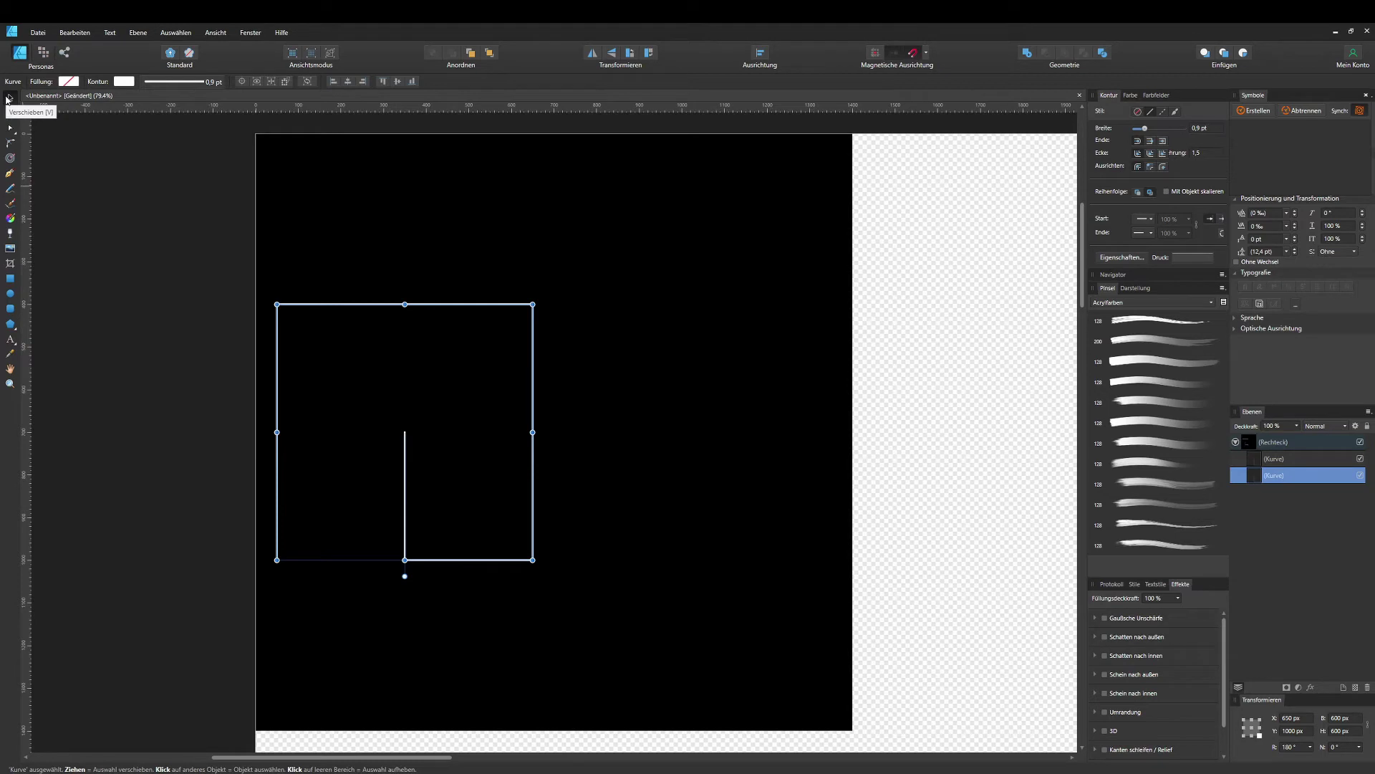
drag(421, 378, 719, 377)
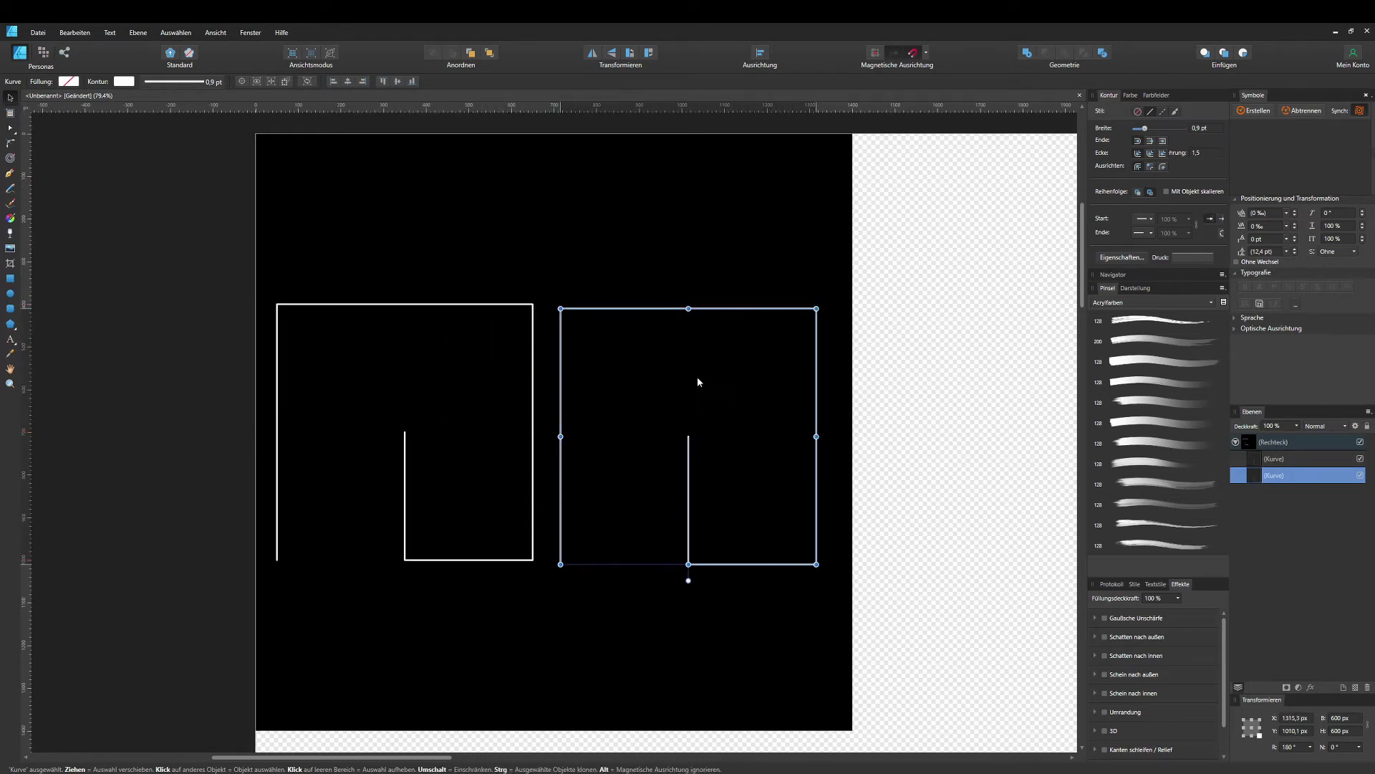
drag(719, 377, 704, 374)
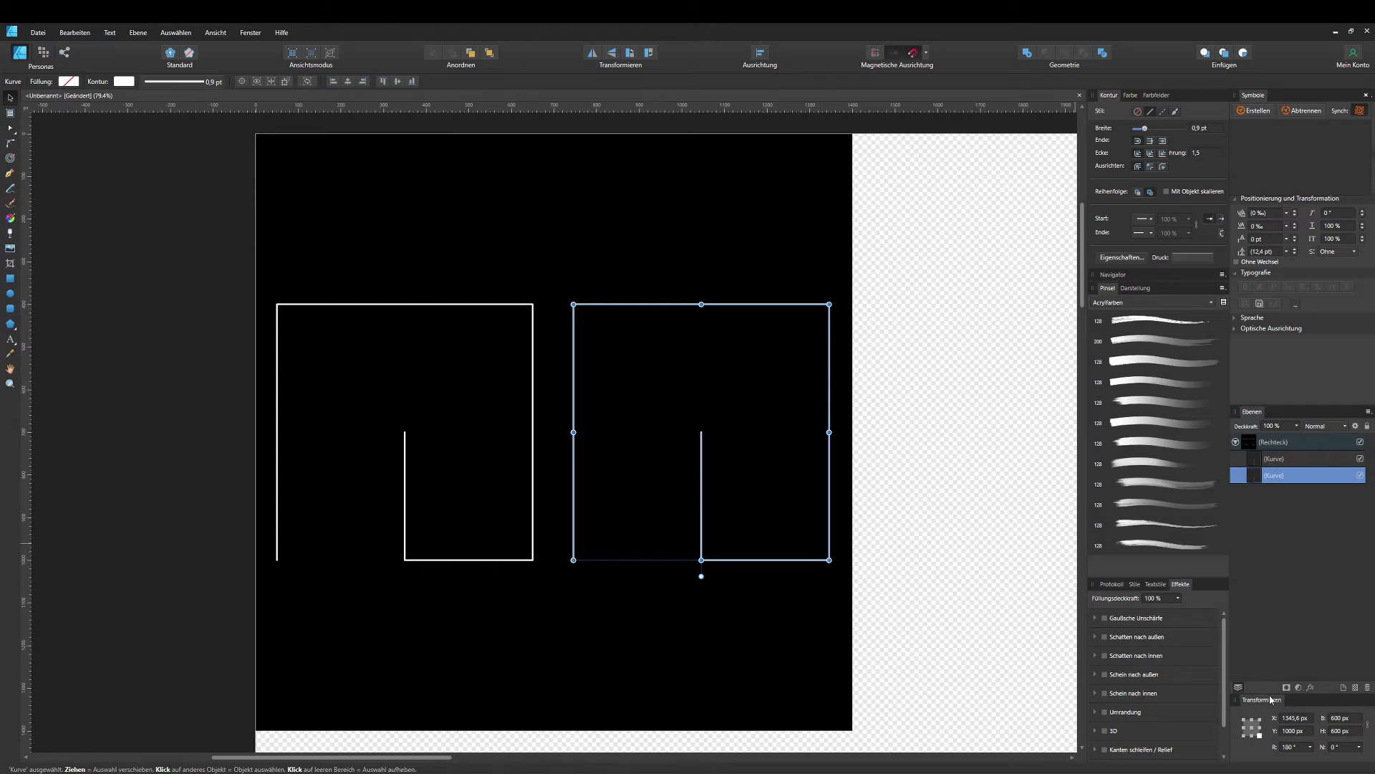
Set the duplicate to X 750 px from the top-left anchor and select both hooks
click(1244, 720)
click(1283, 719)
text(750)
key(Return)
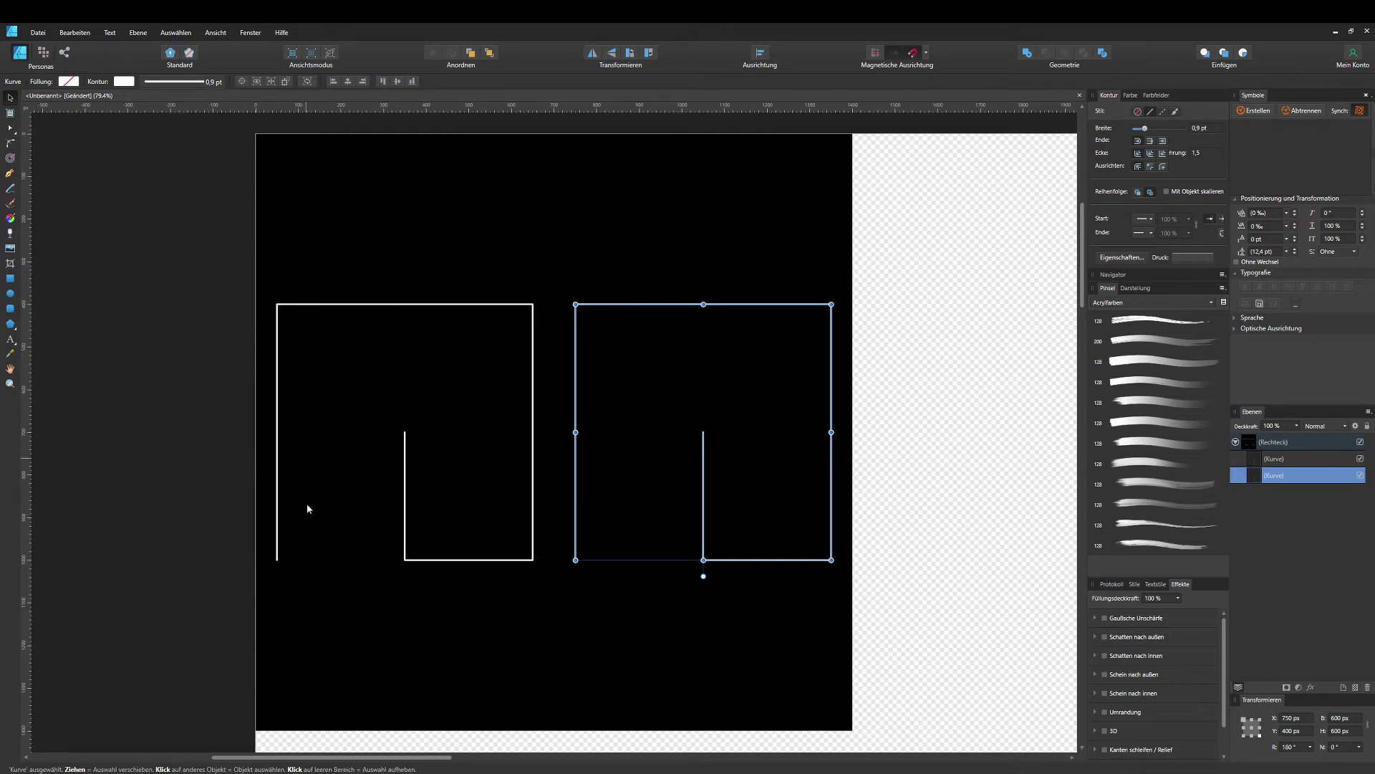
shift+click(1283, 460)
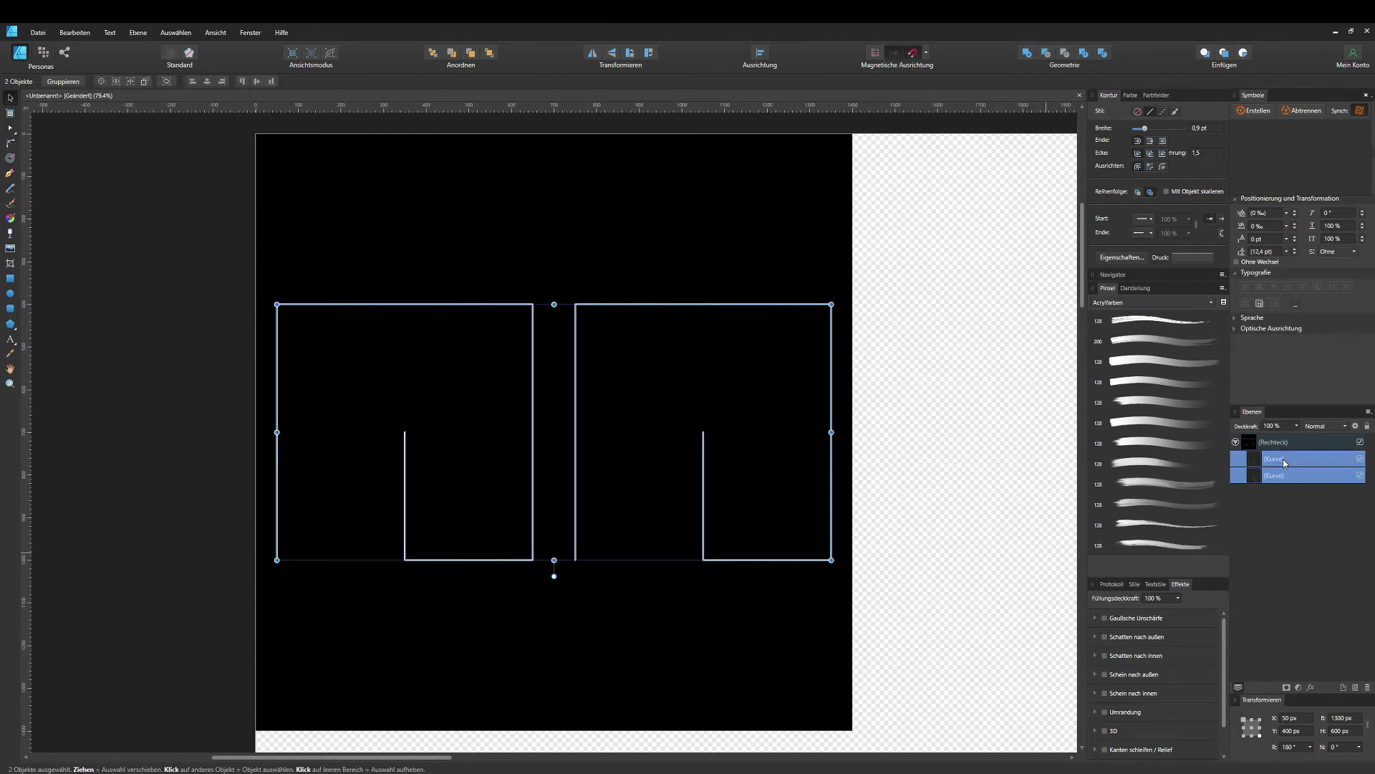
Try several acrylic brushes on both hooks, then apply the third Tuschen ink brush
click(1141, 323)
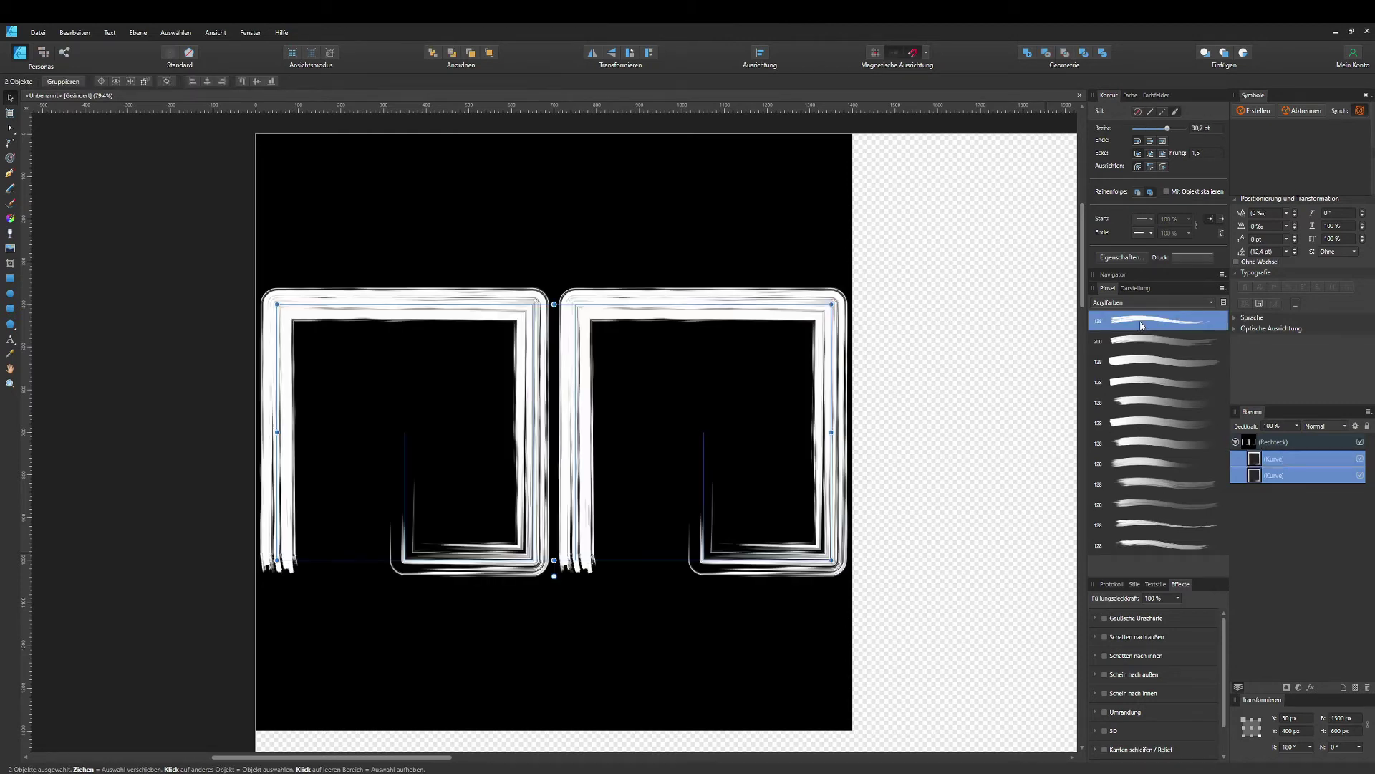
click(1142, 339)
click(1144, 382)
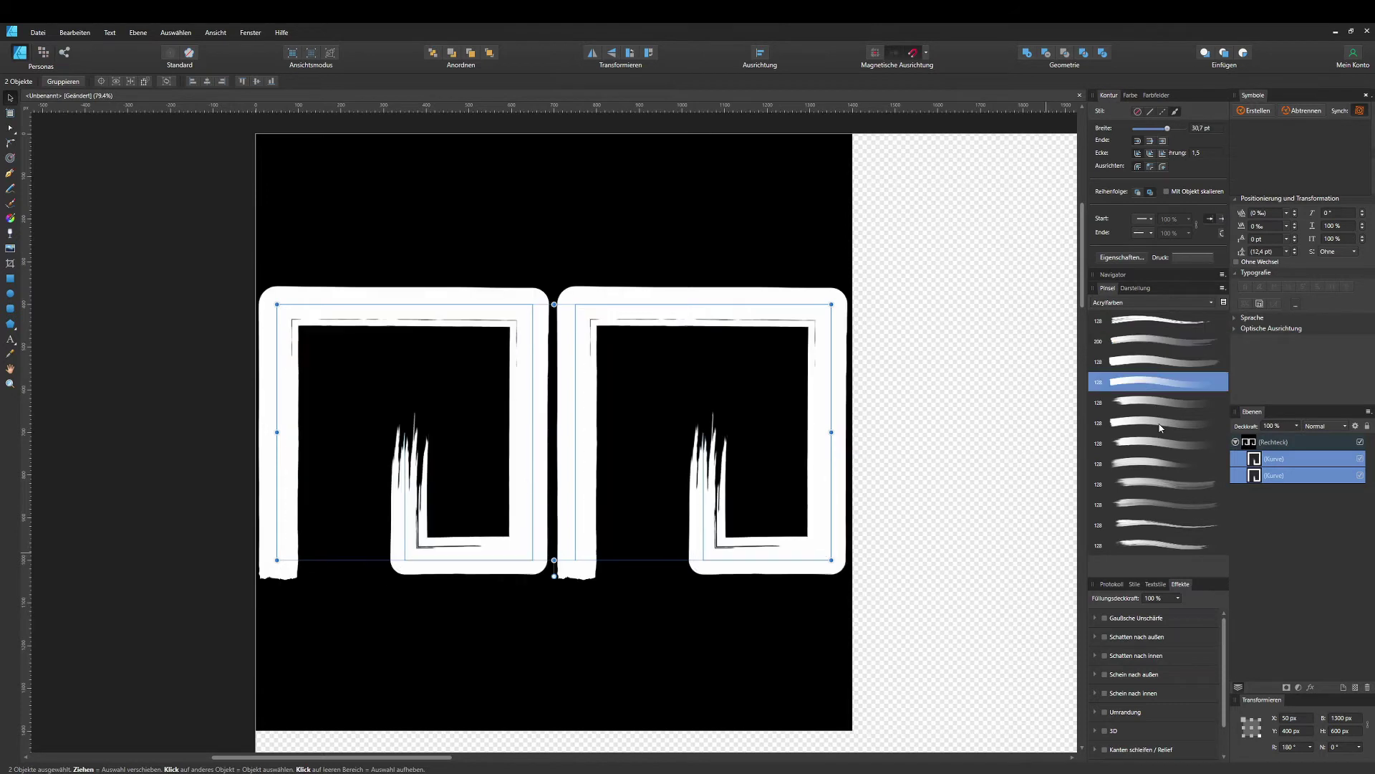
click(1160, 442)
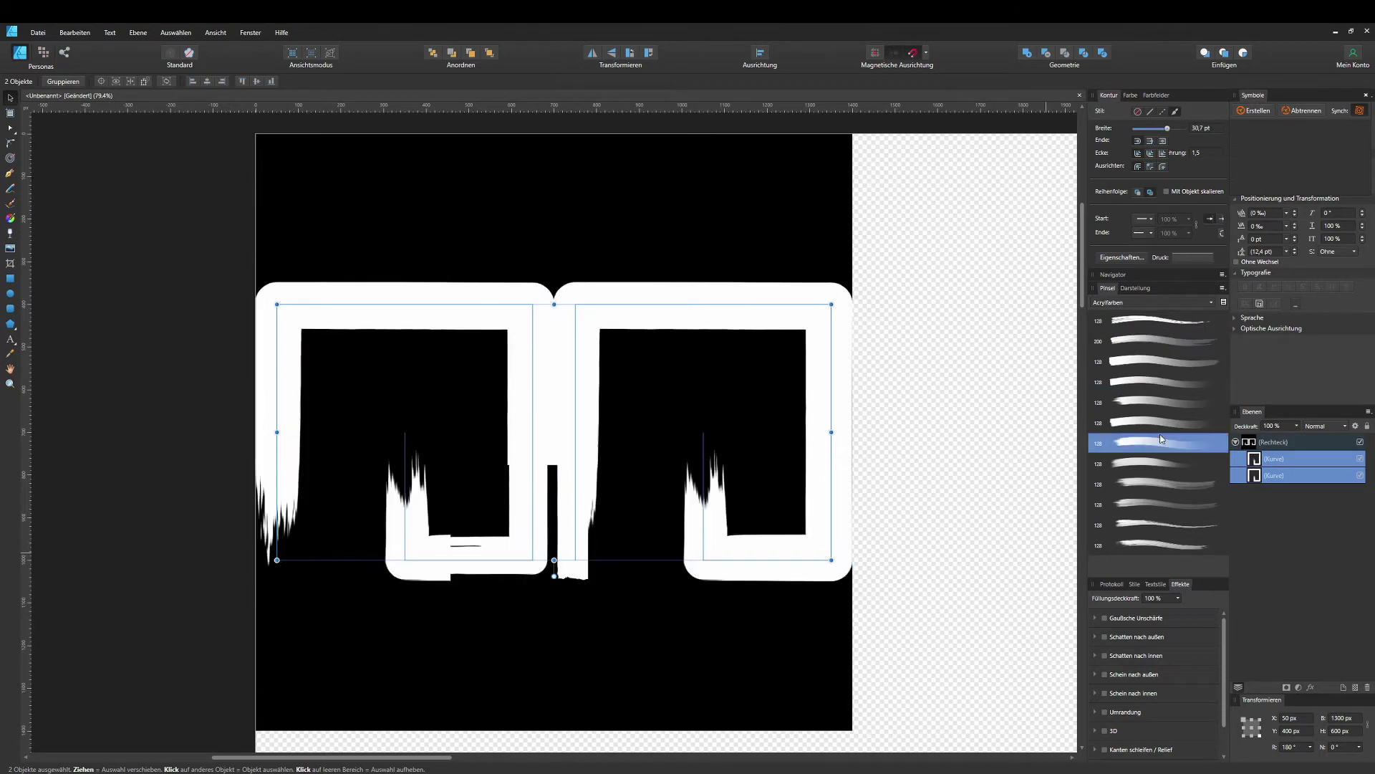
click(1122, 304)
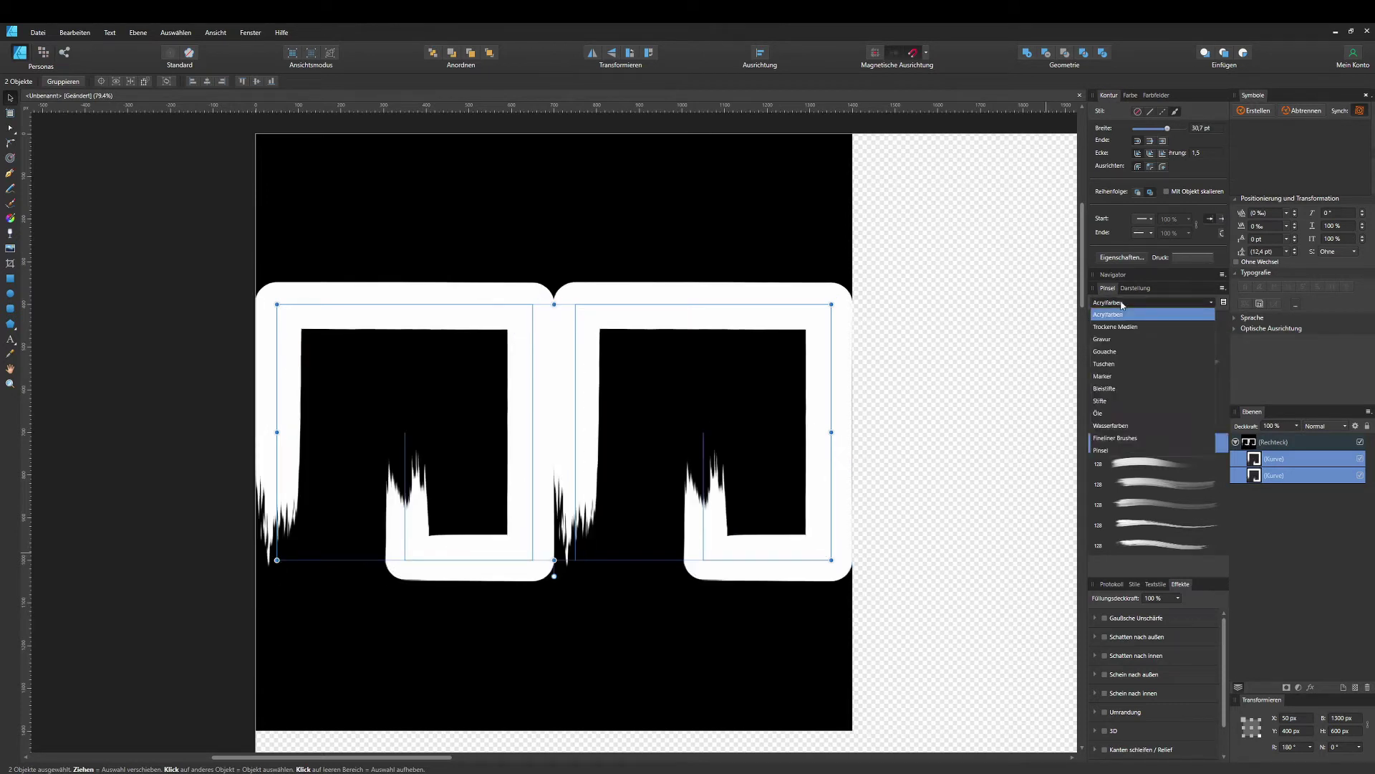
click(1123, 364)
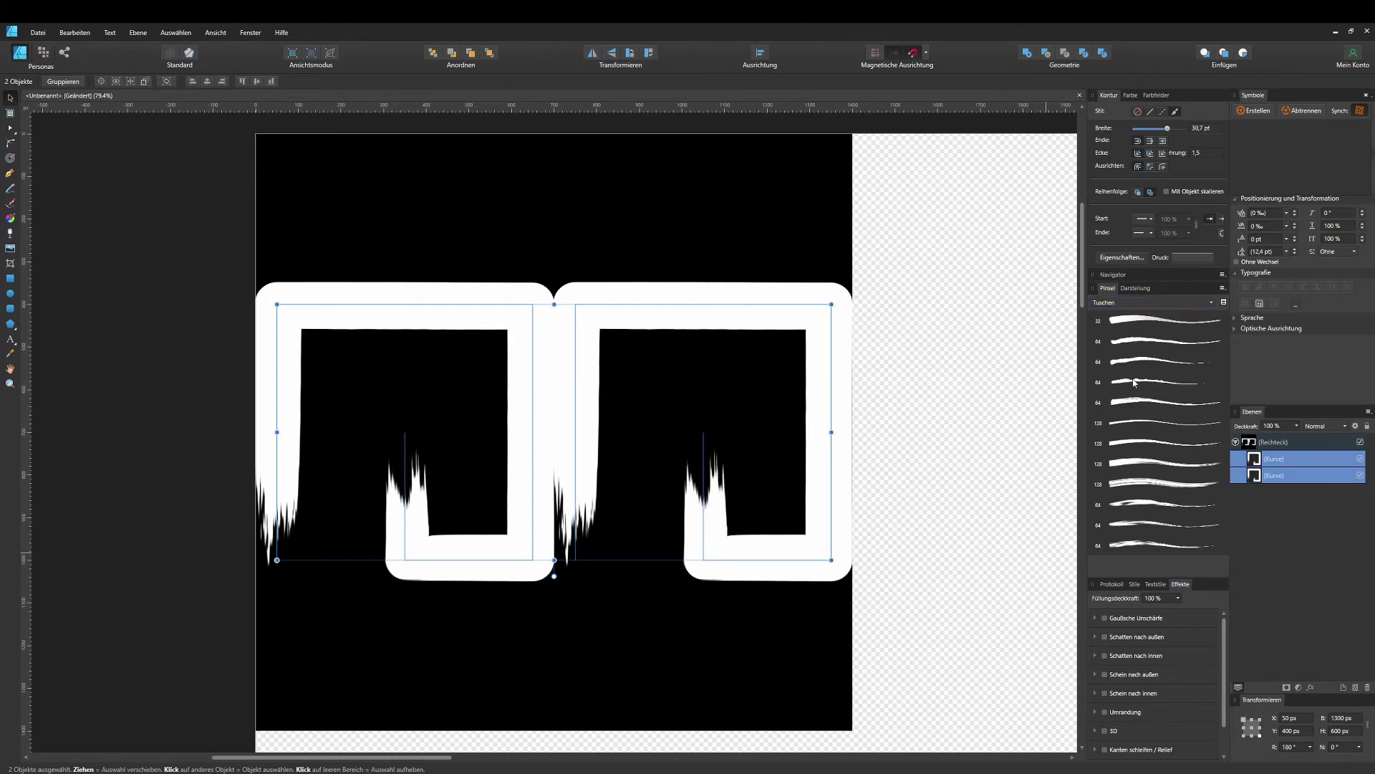
click(1135, 383)
click(1135, 363)
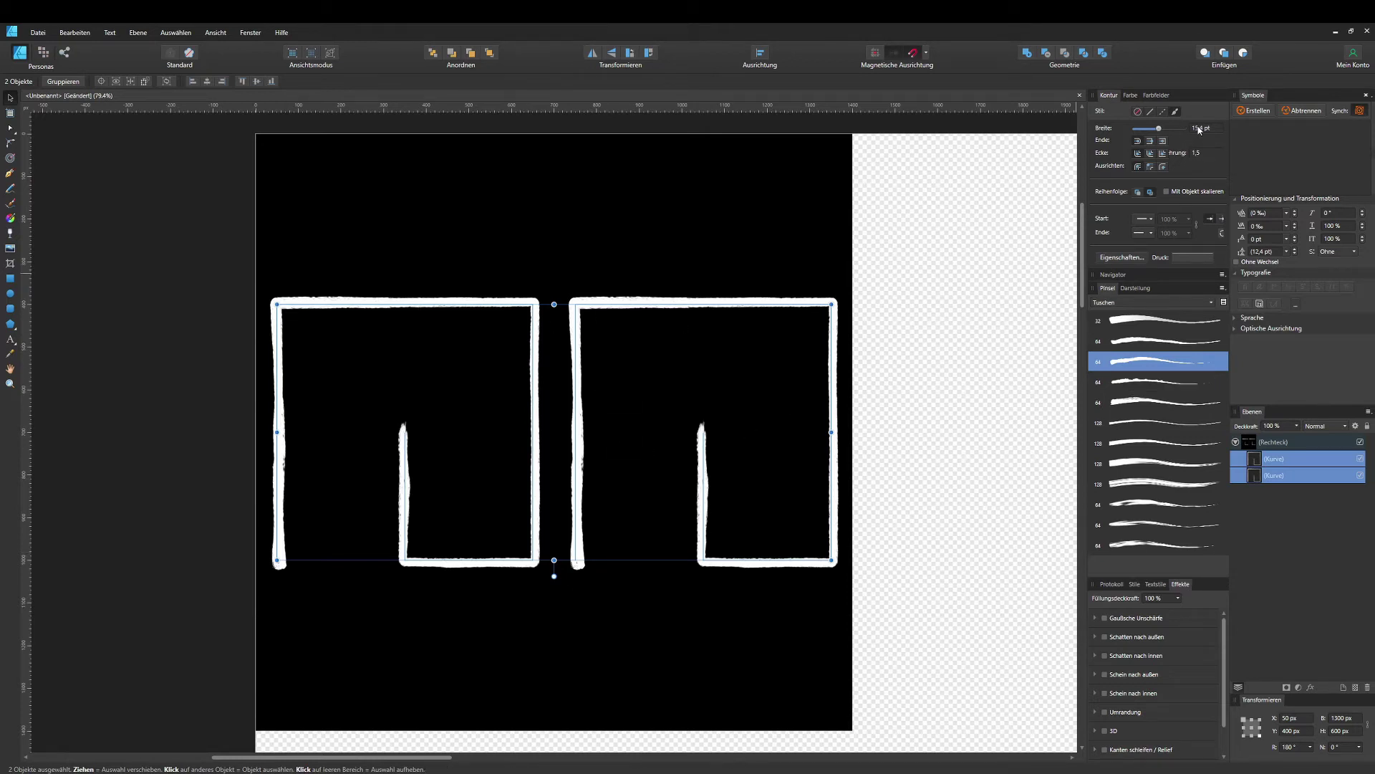
Set the brush stroke width to 20 pt, then select only the right-hand hook
drag(1158, 129, 1162, 135)
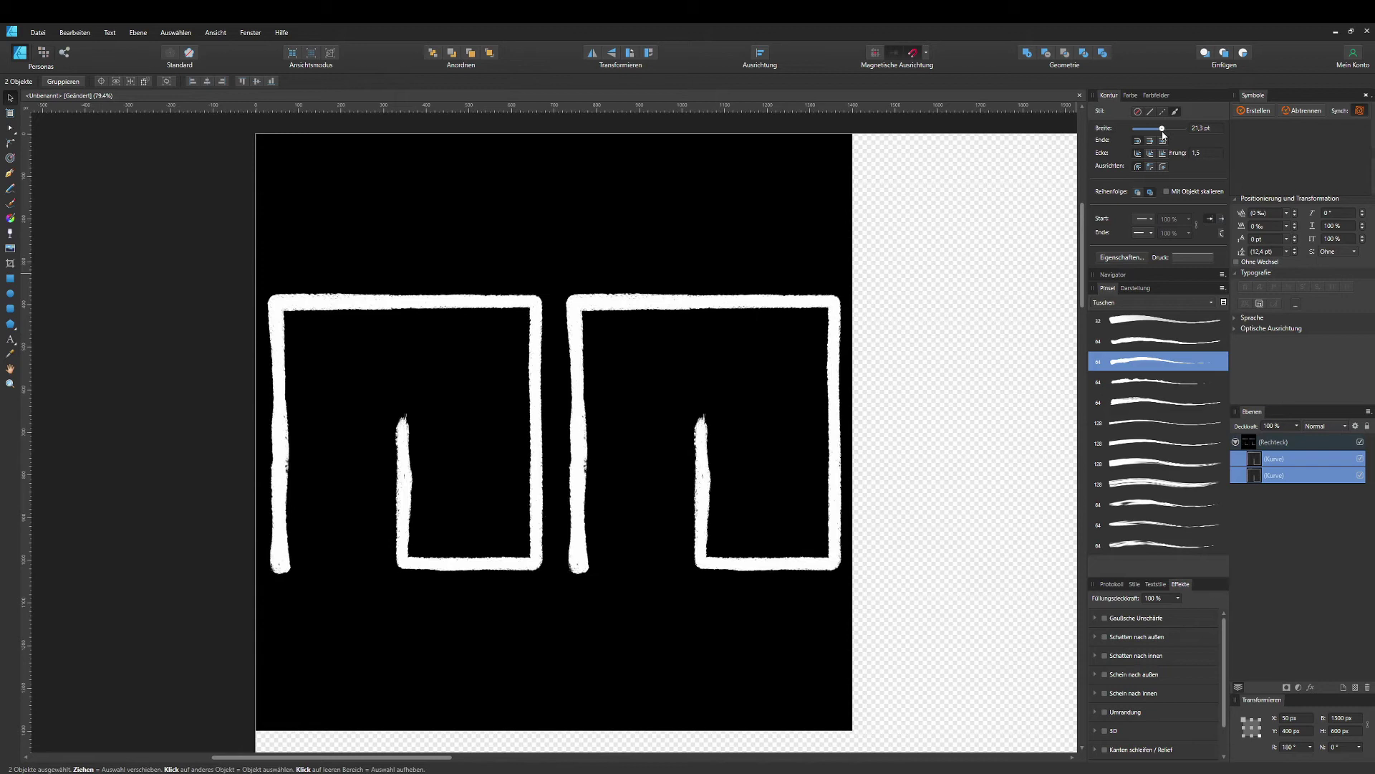
text(20)
key(Return)
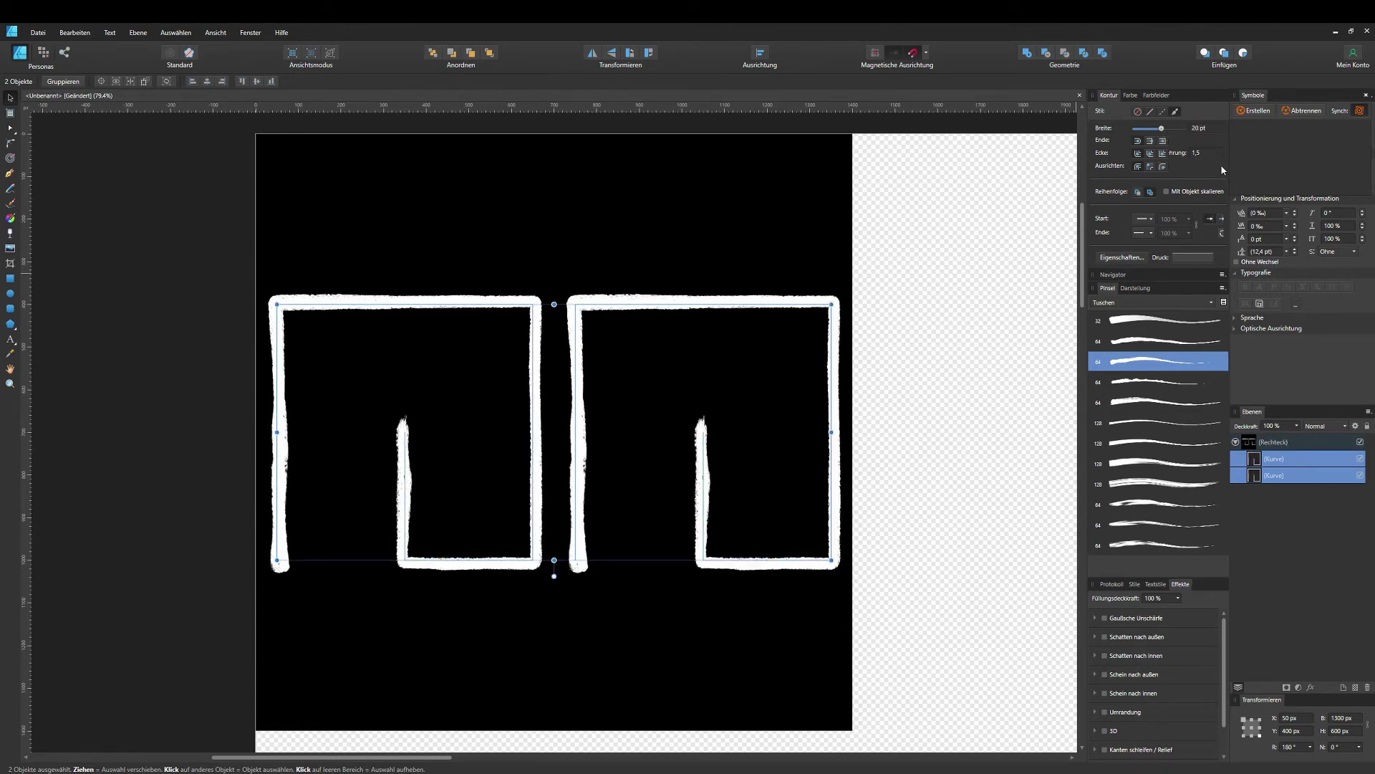
click(577, 369)
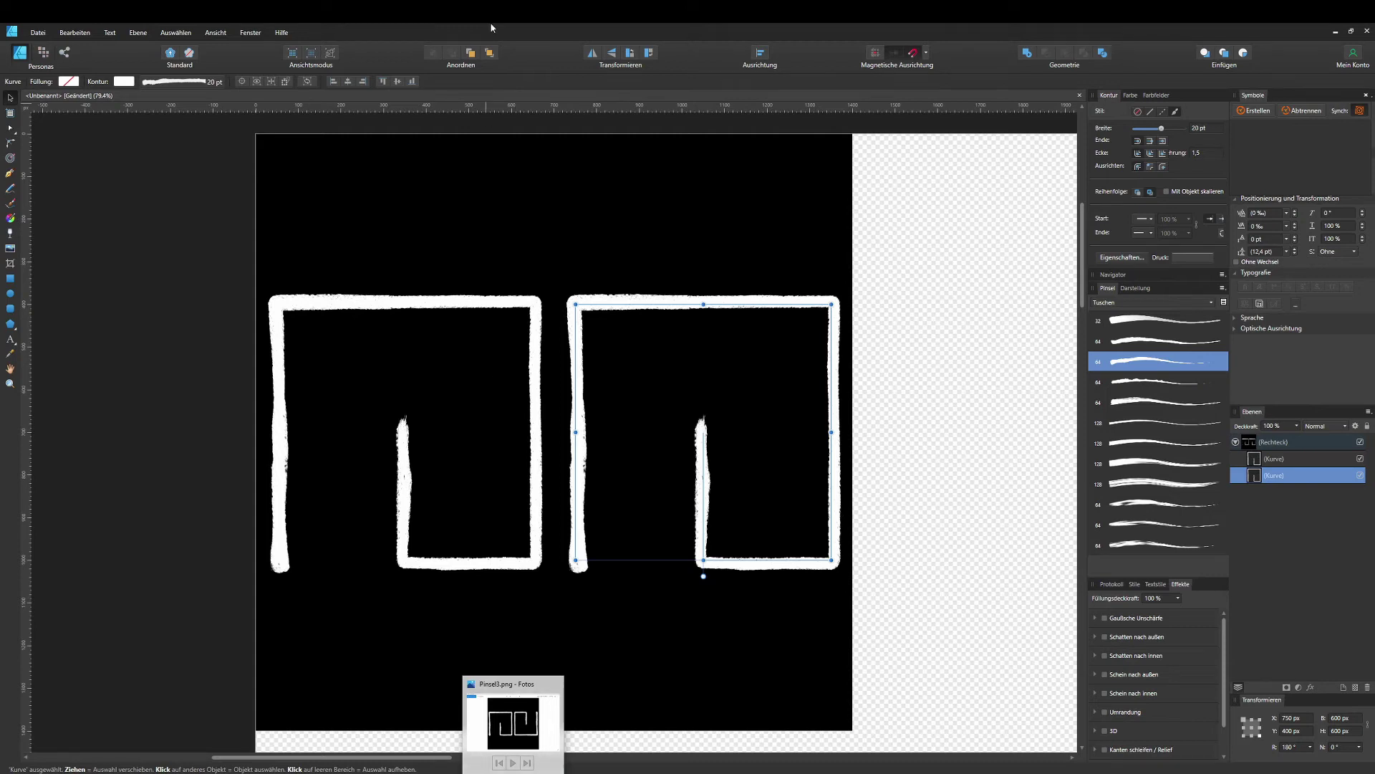
Flip the right hook horizontally and vertically, then select the whole Rechteck group in Layers
click(594, 53)
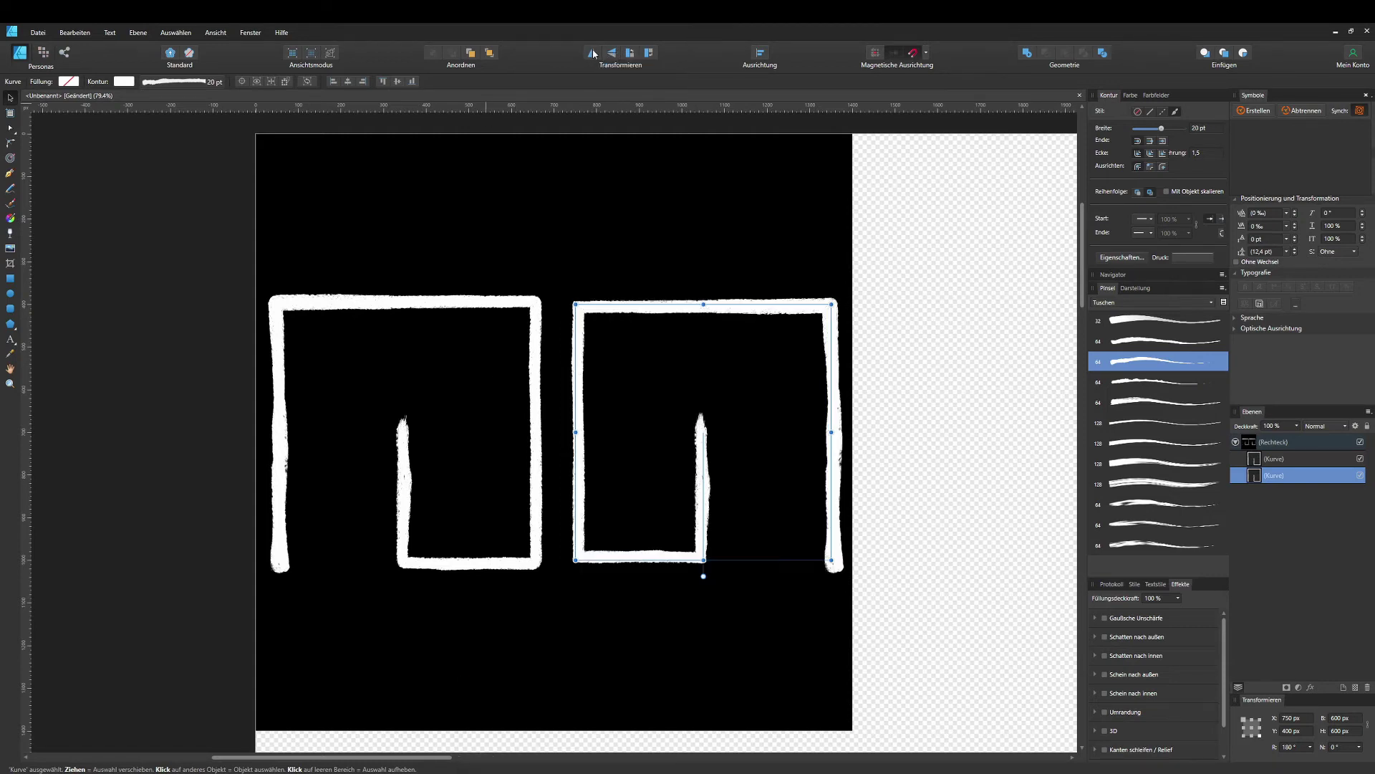
click(611, 53)
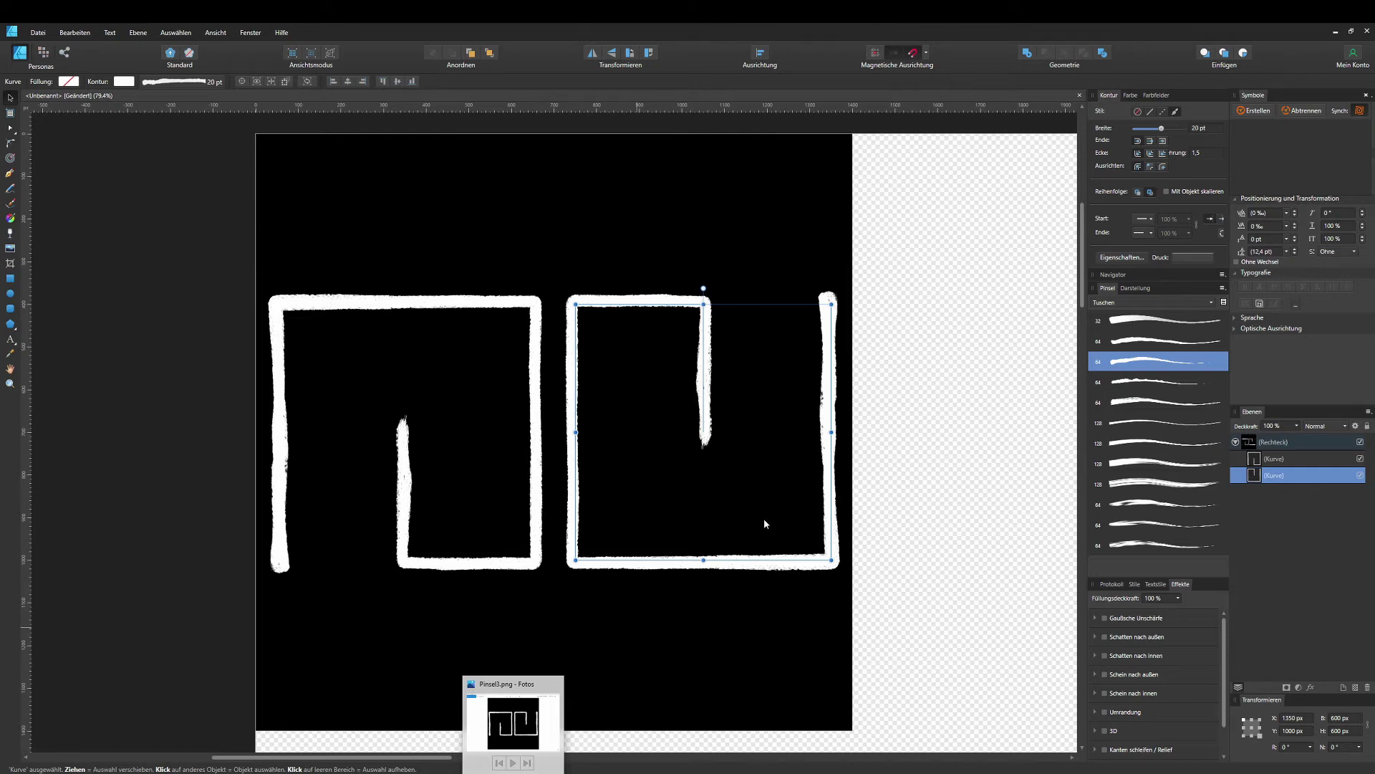
click(1236, 442)
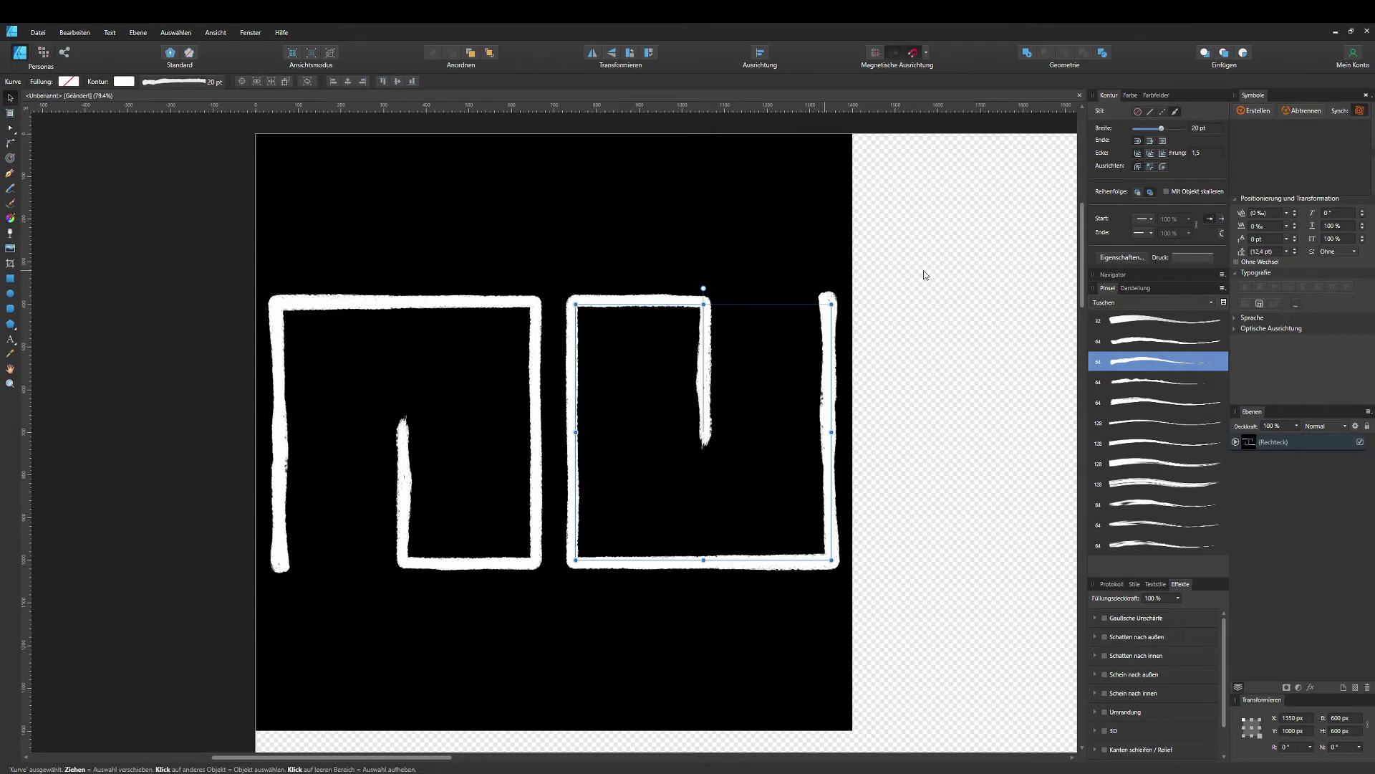
click(1293, 443)
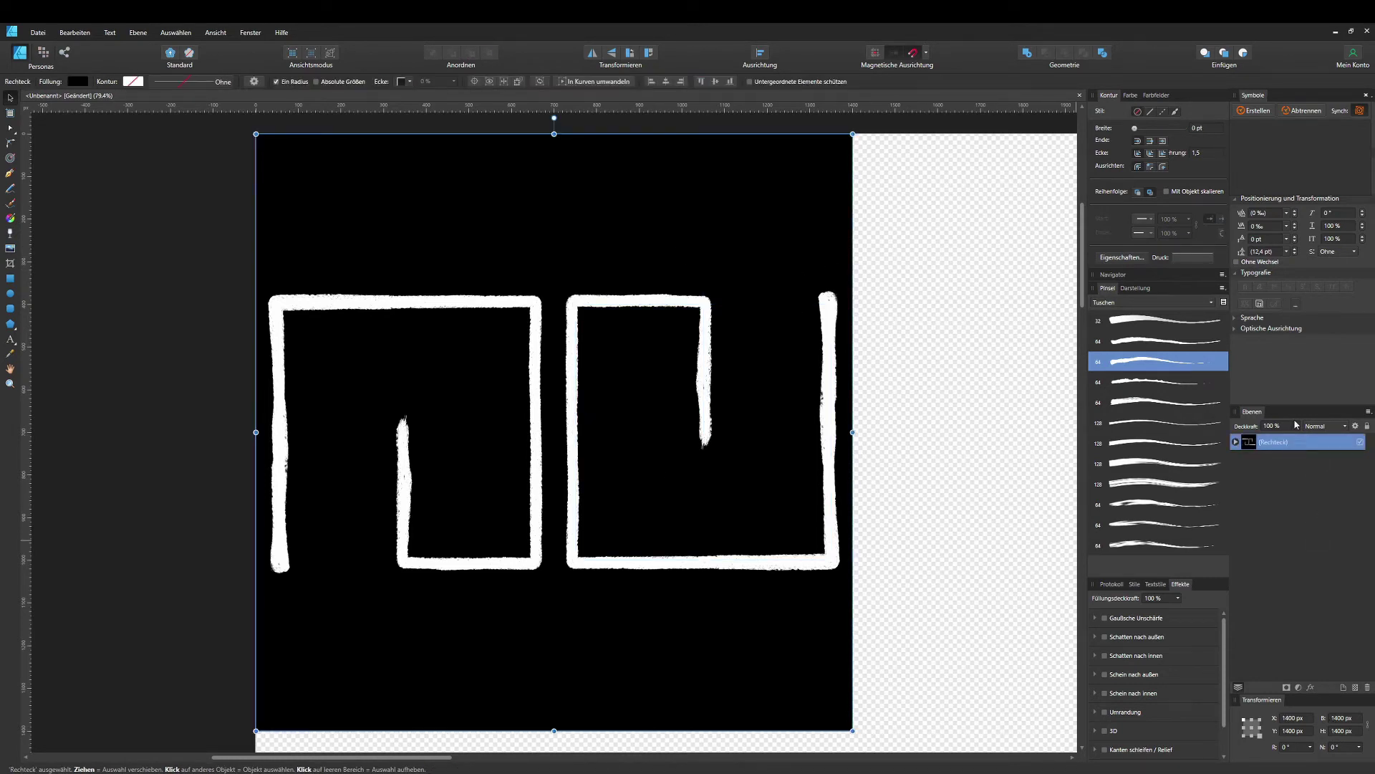
Create a symbol from the Rechteck rectangle, zoom out to the whole page, and select the new symbol
click(1259, 112)
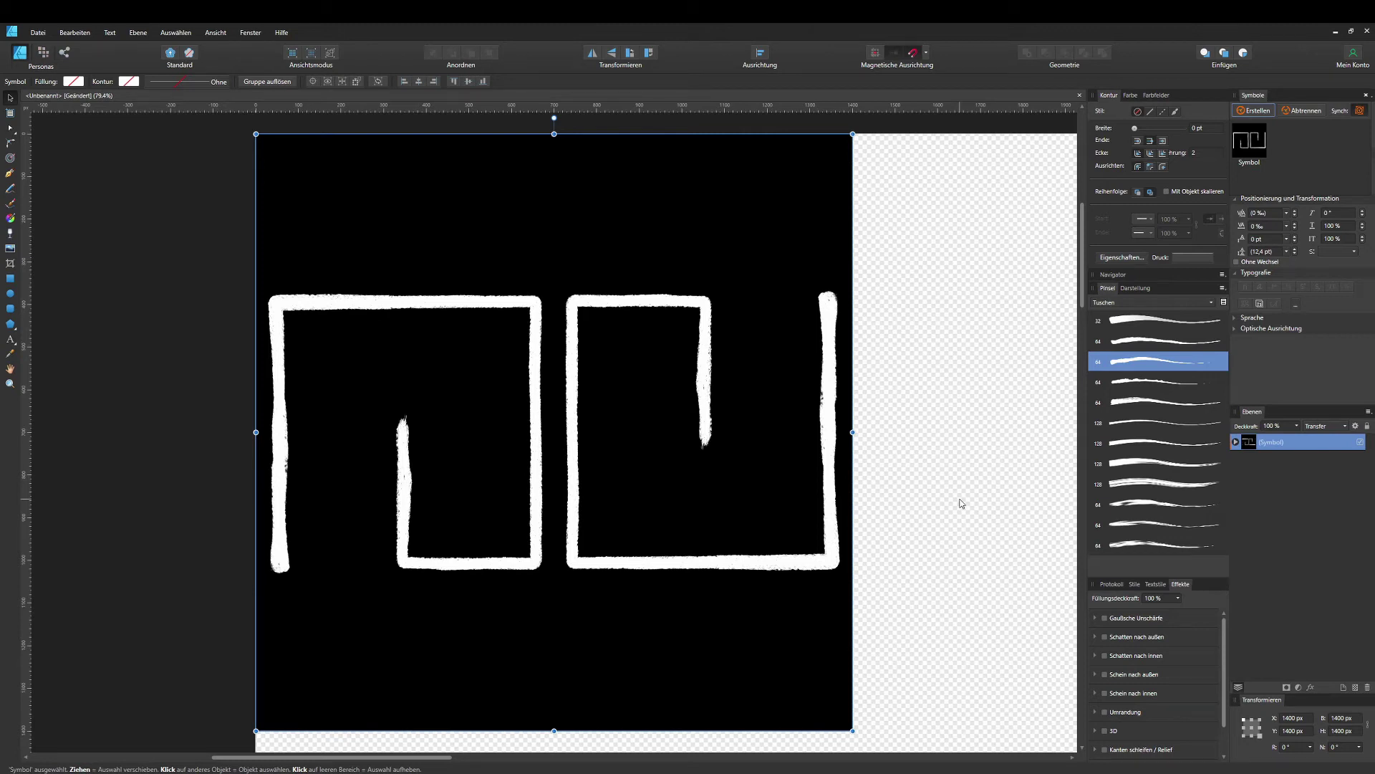
scroll(966, 505, down, 3)
scroll(966, 504, down, 3)
scroll(962, 513, right, 3)
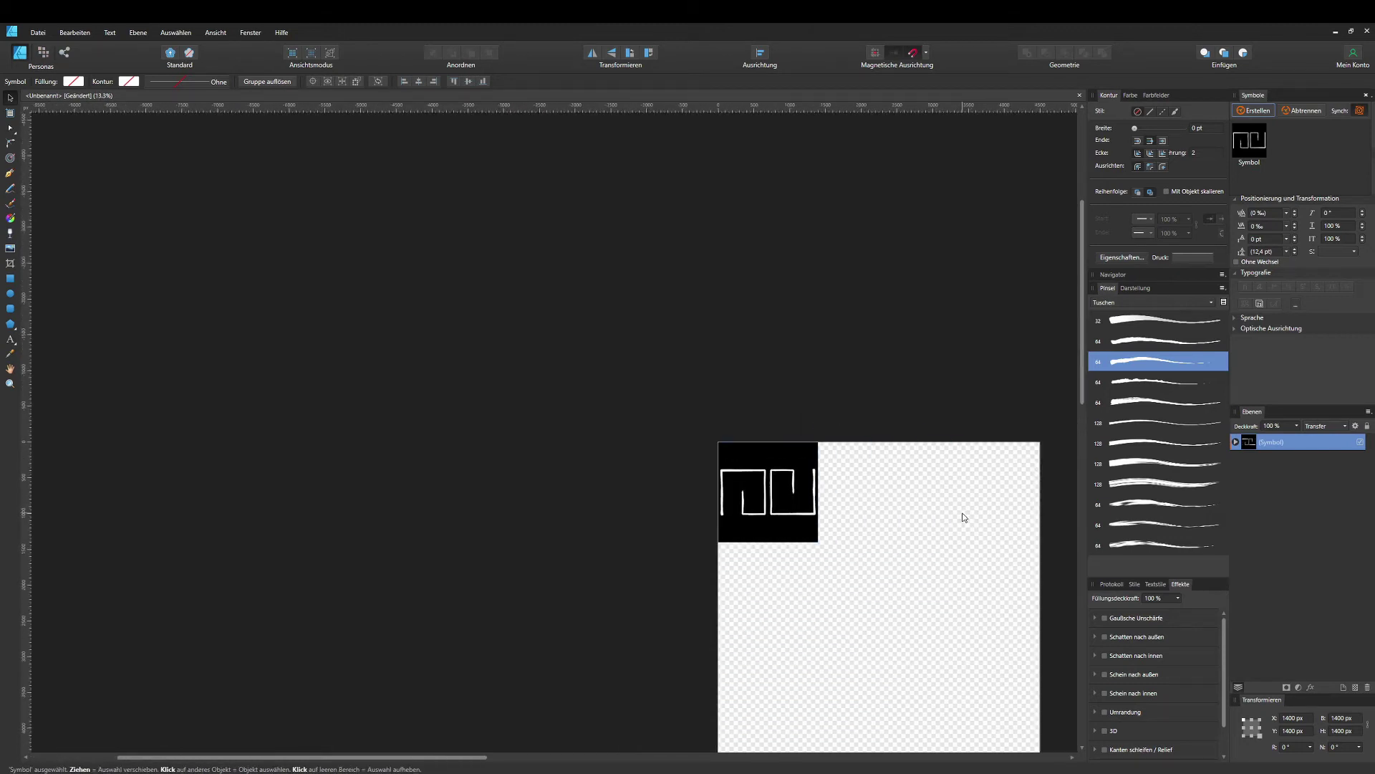
scroll(910, 520, right, 3)
scroll(780, 476, down, 4)
scroll(788, 445, down, 3)
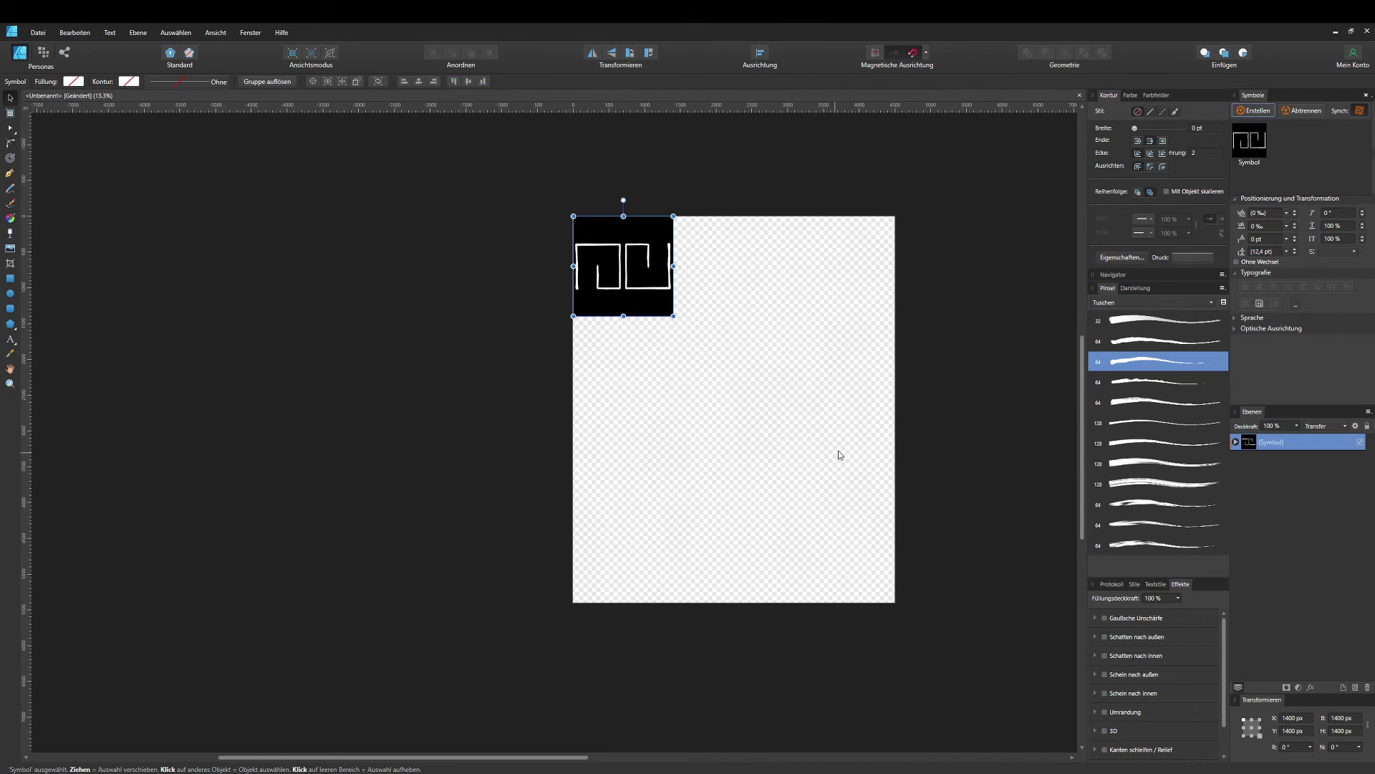
scroll(839, 454, up, 2)
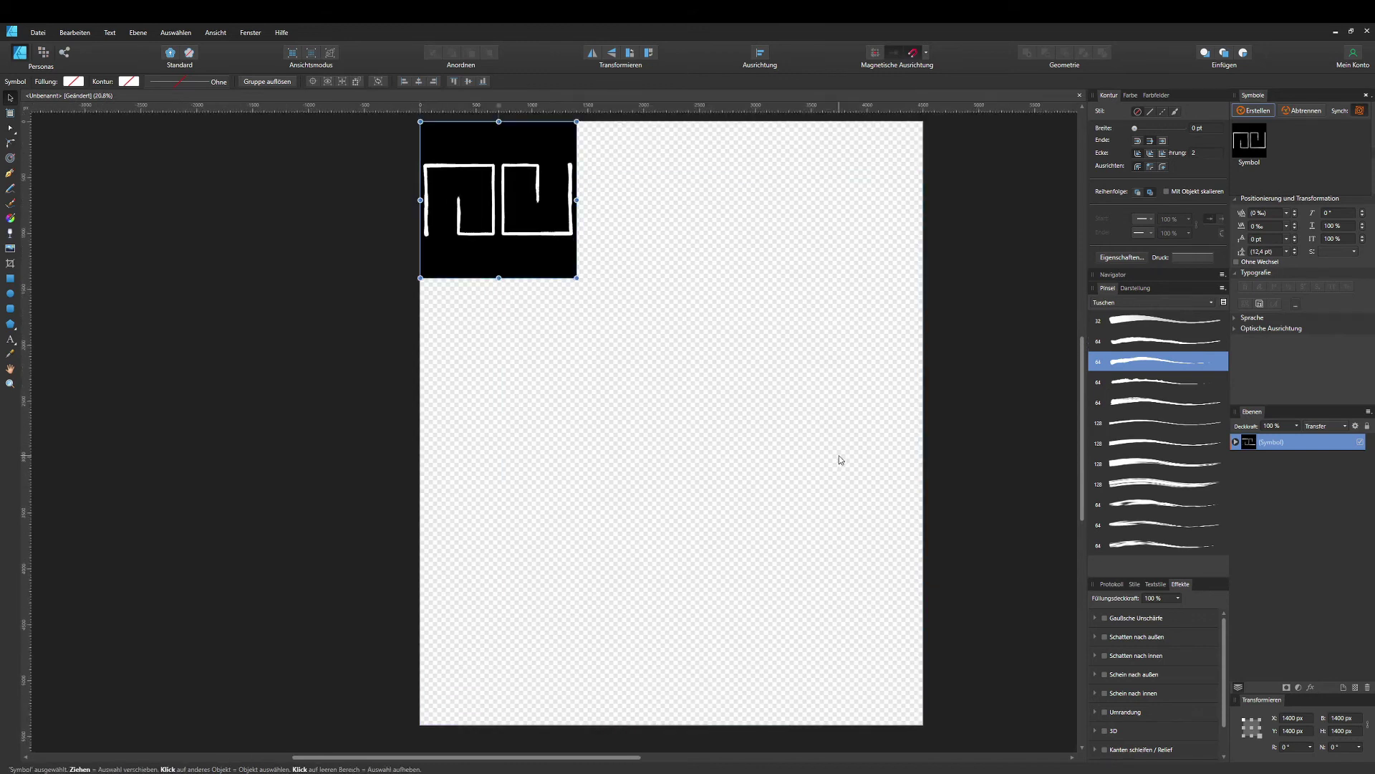
click(1248, 151)
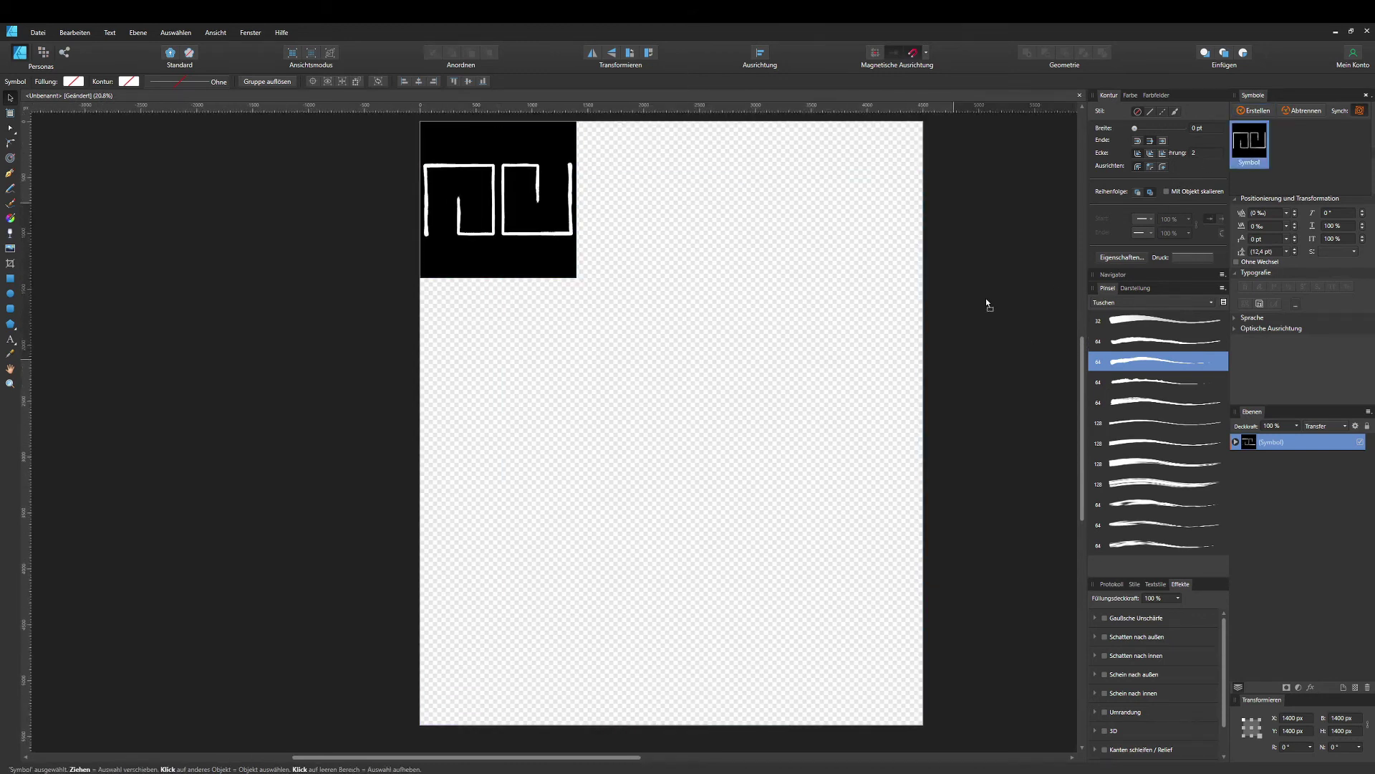
Place the Greek key symbol at the left page edge and add two copies to form a row
drag(1054, 279, 471, 423)
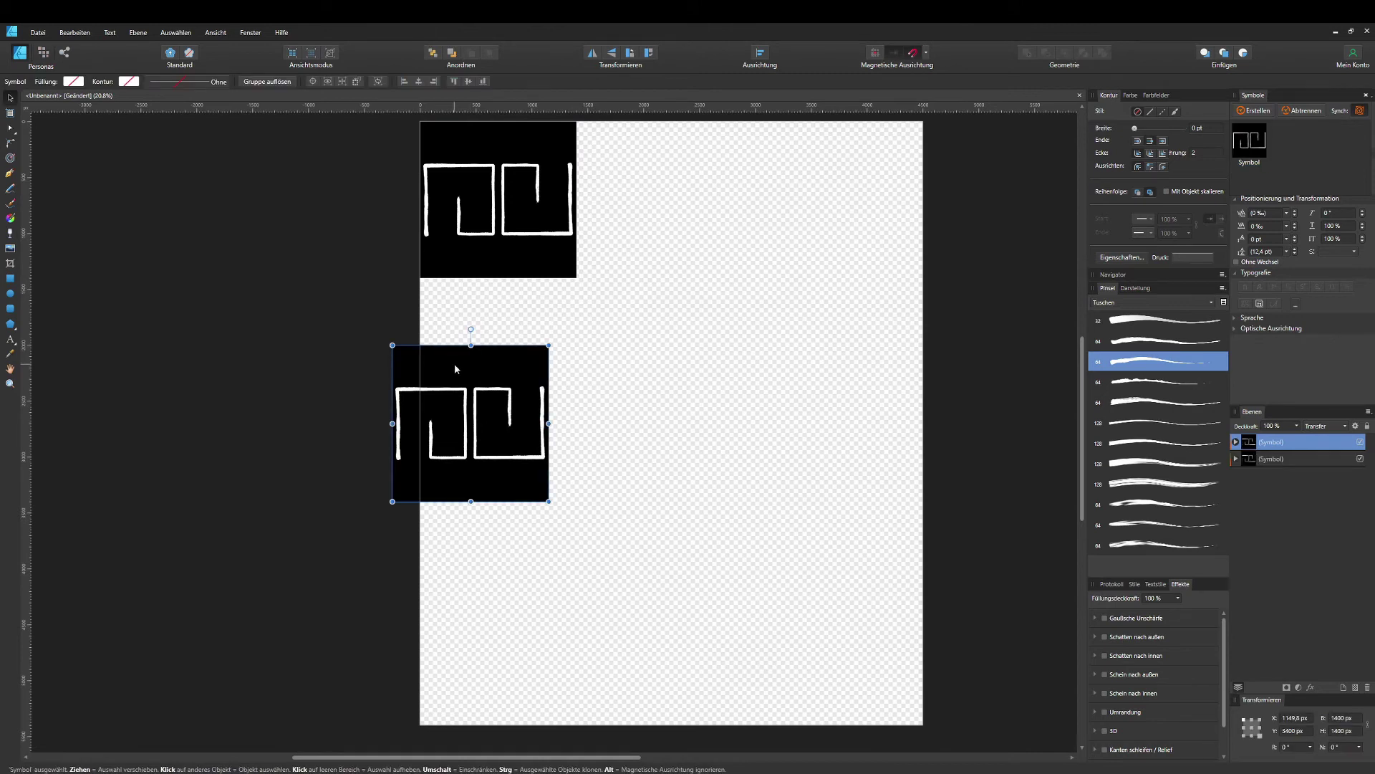
drag(455, 369, 482, 366)
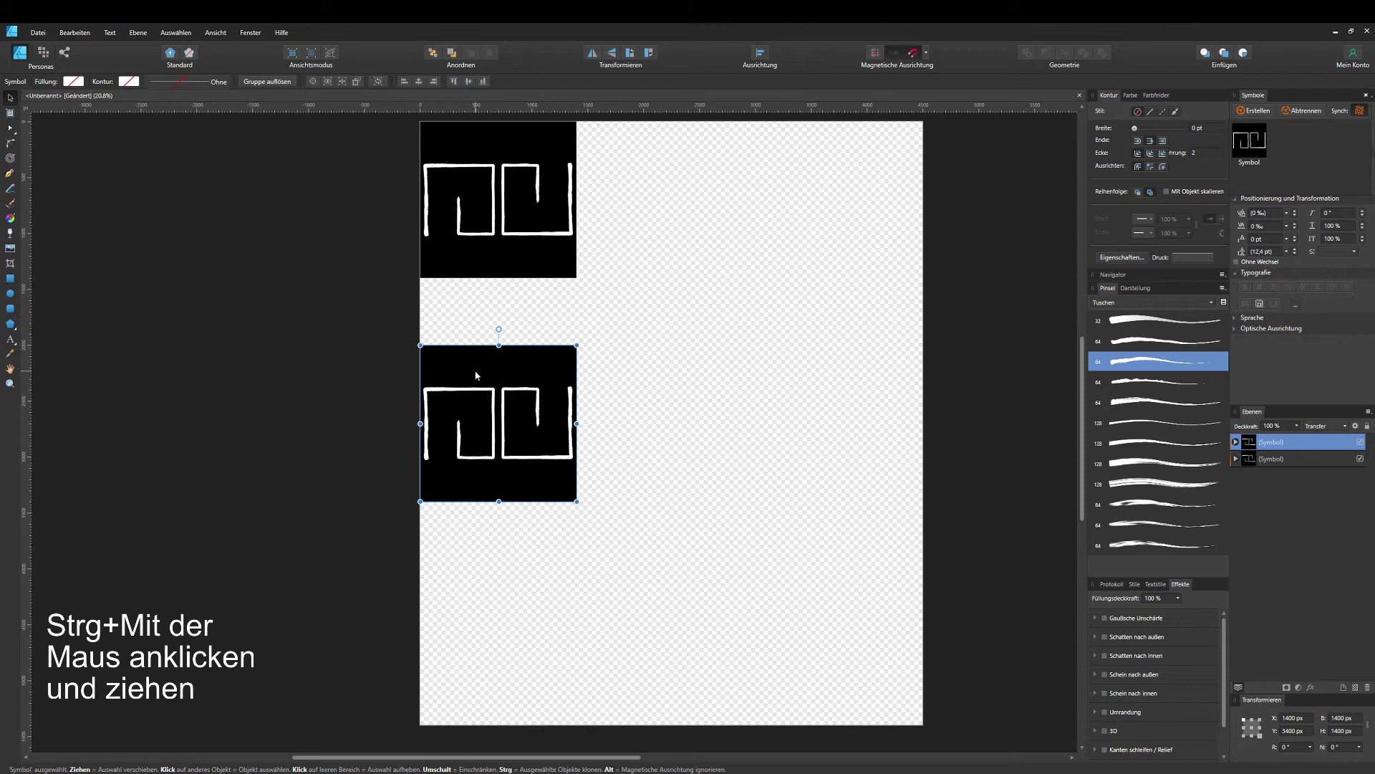
drag(476, 374, 633, 377)
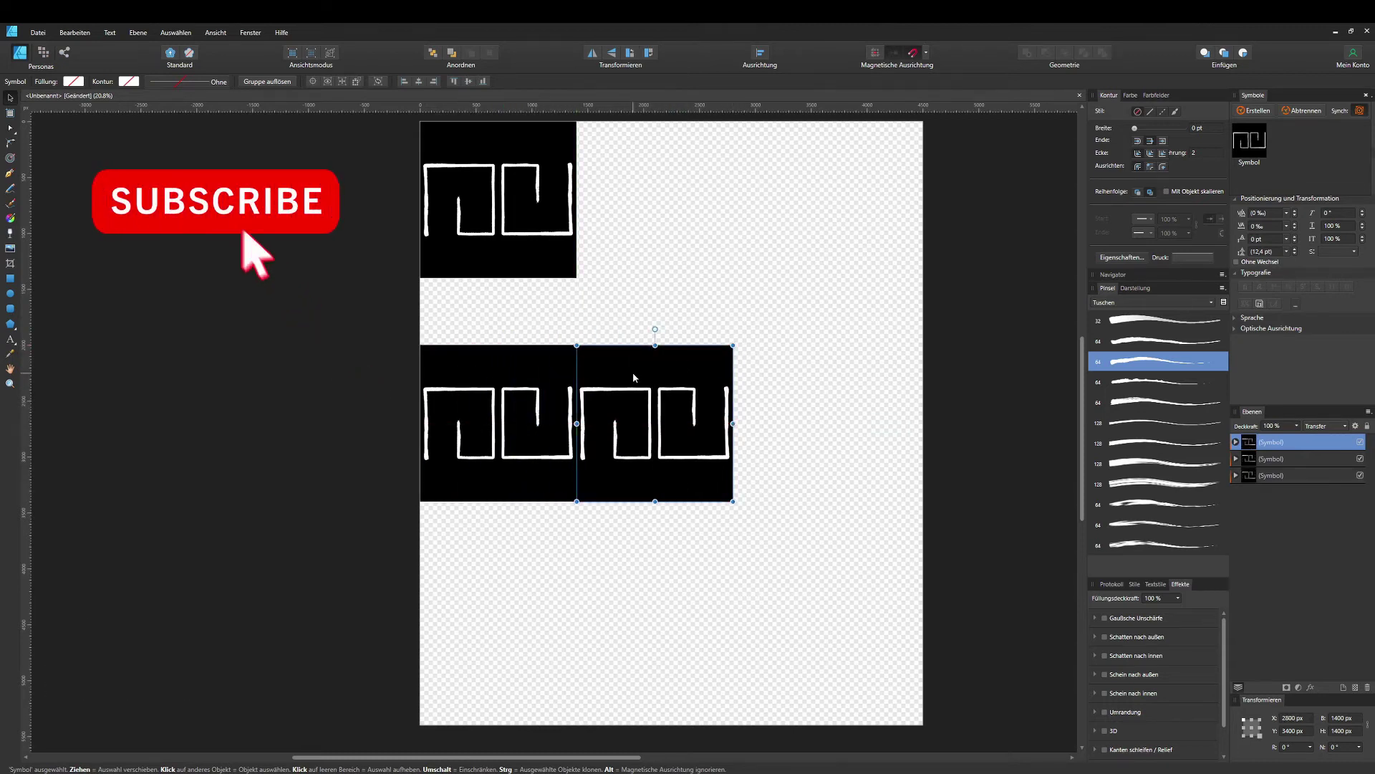
drag(633, 377, 791, 379)
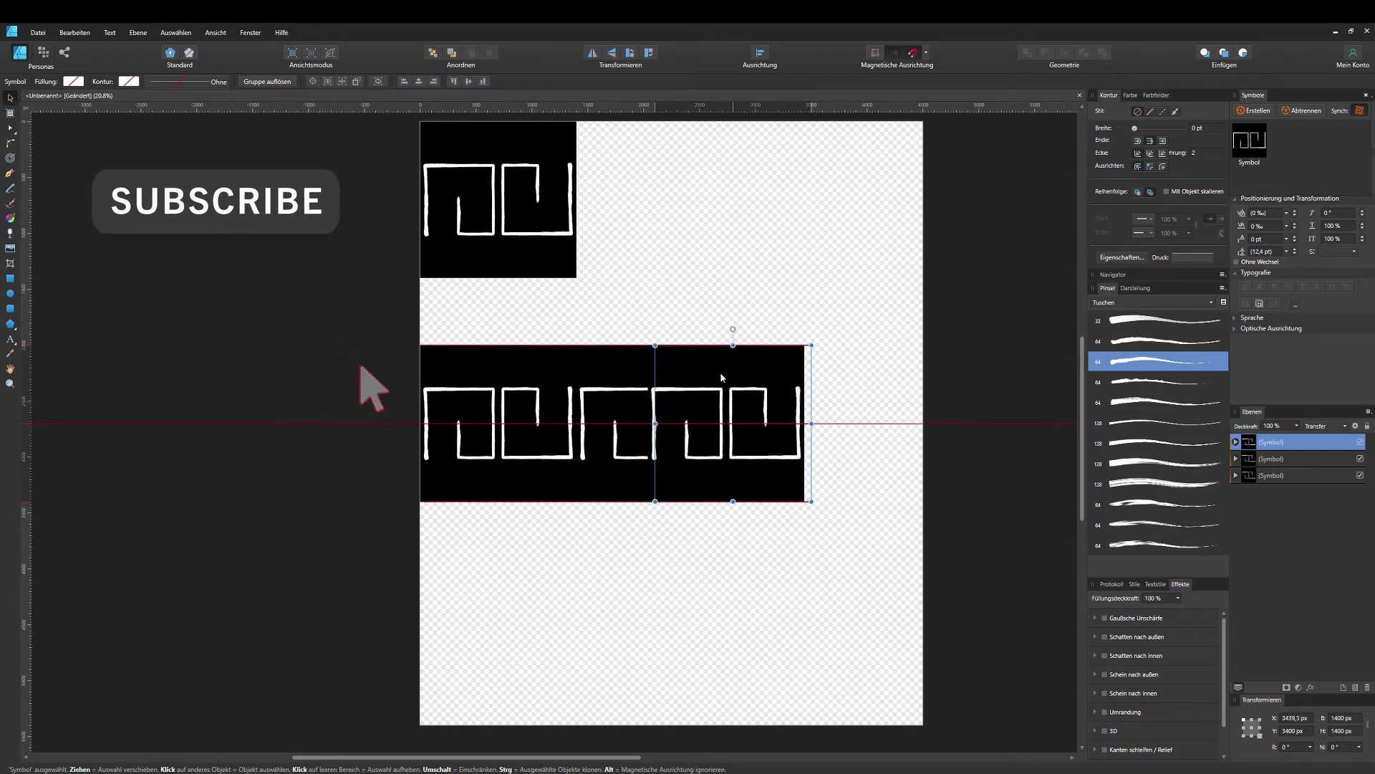
drag(791, 379, 789, 377)
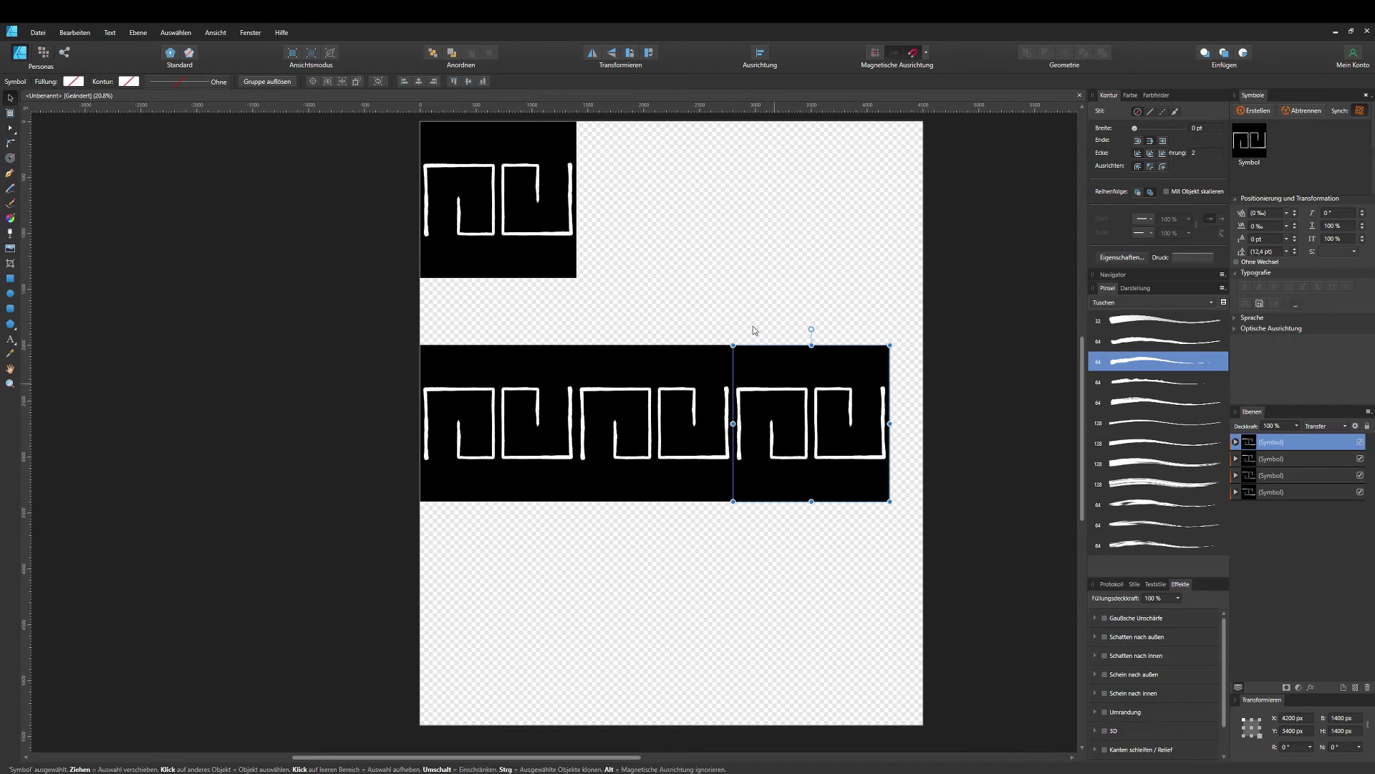
Expand the original symbol in Layers and select its first curve
click(1235, 492)
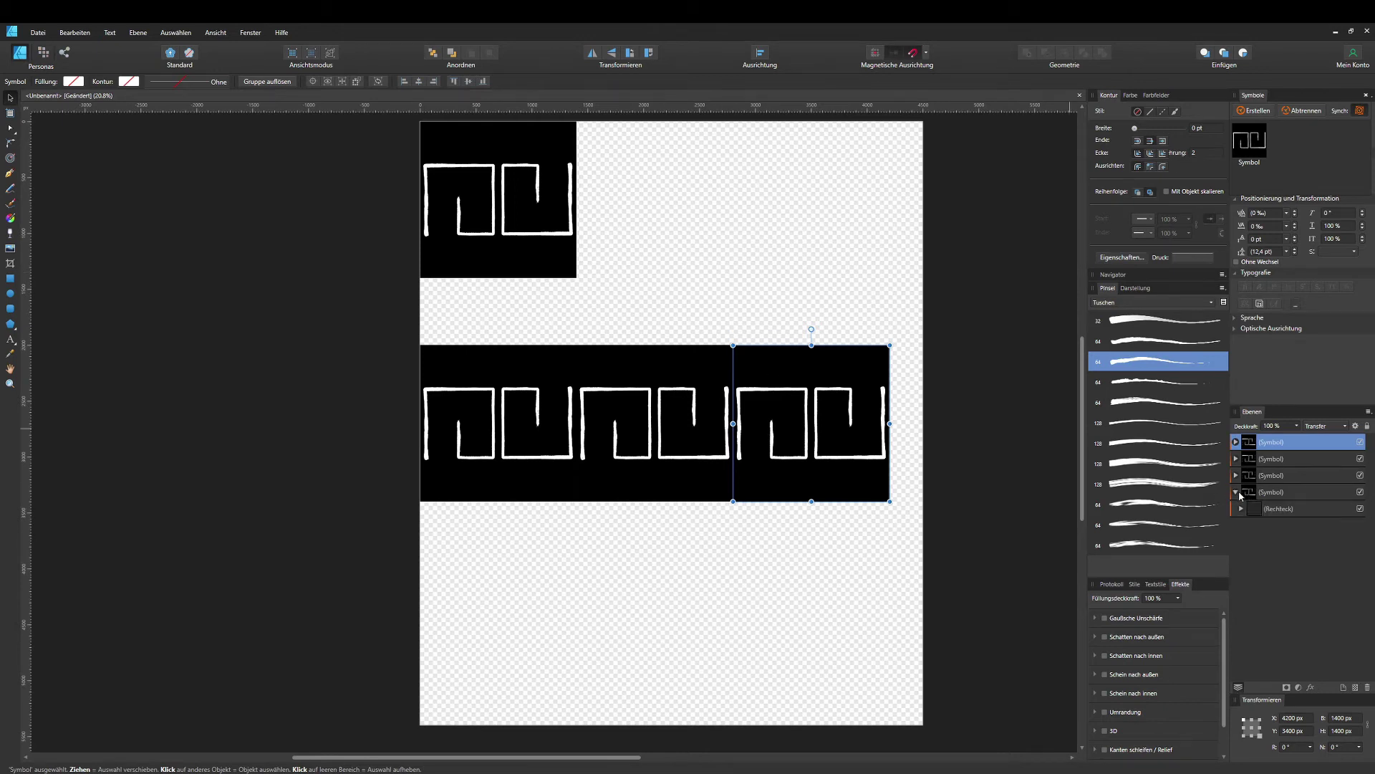
click(1241, 509)
click(1300, 526)
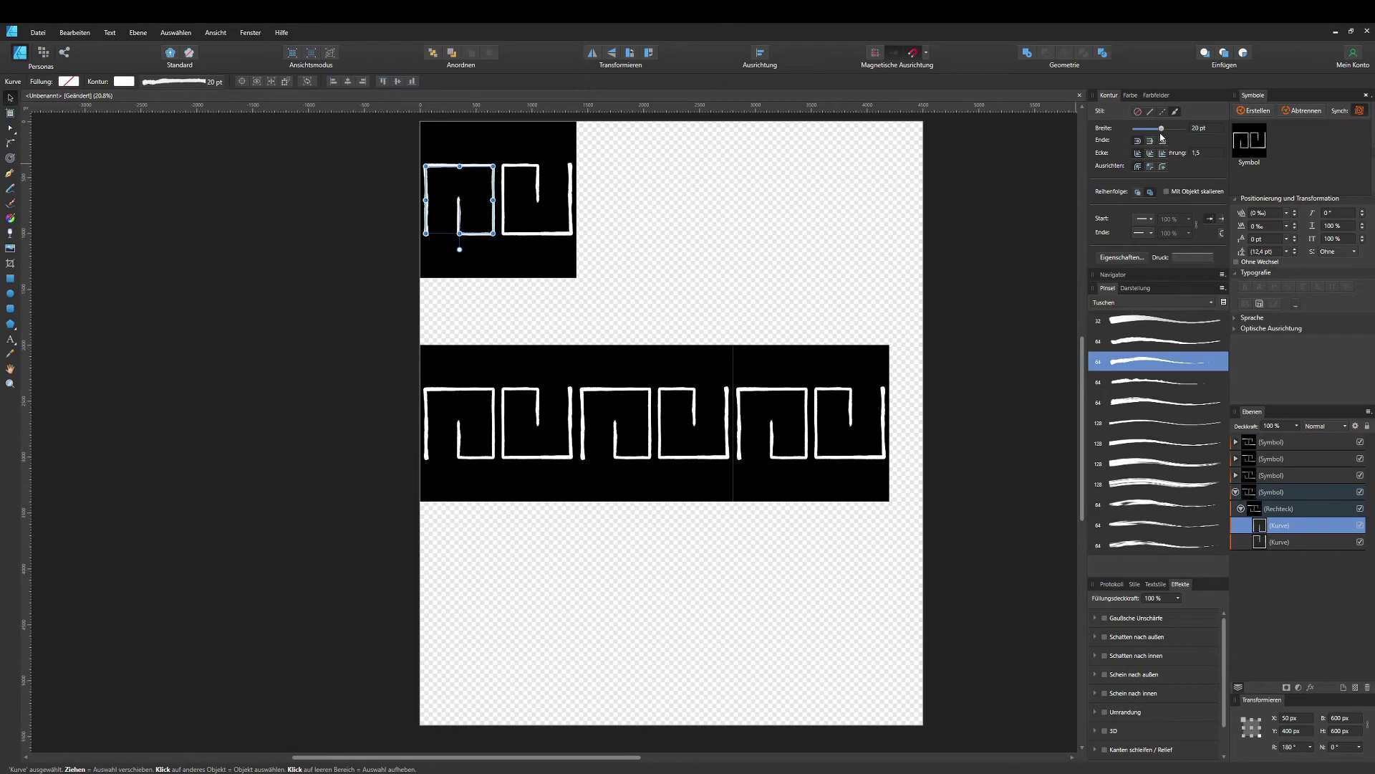
drag(1161, 127, 1181, 135)
click(1210, 134)
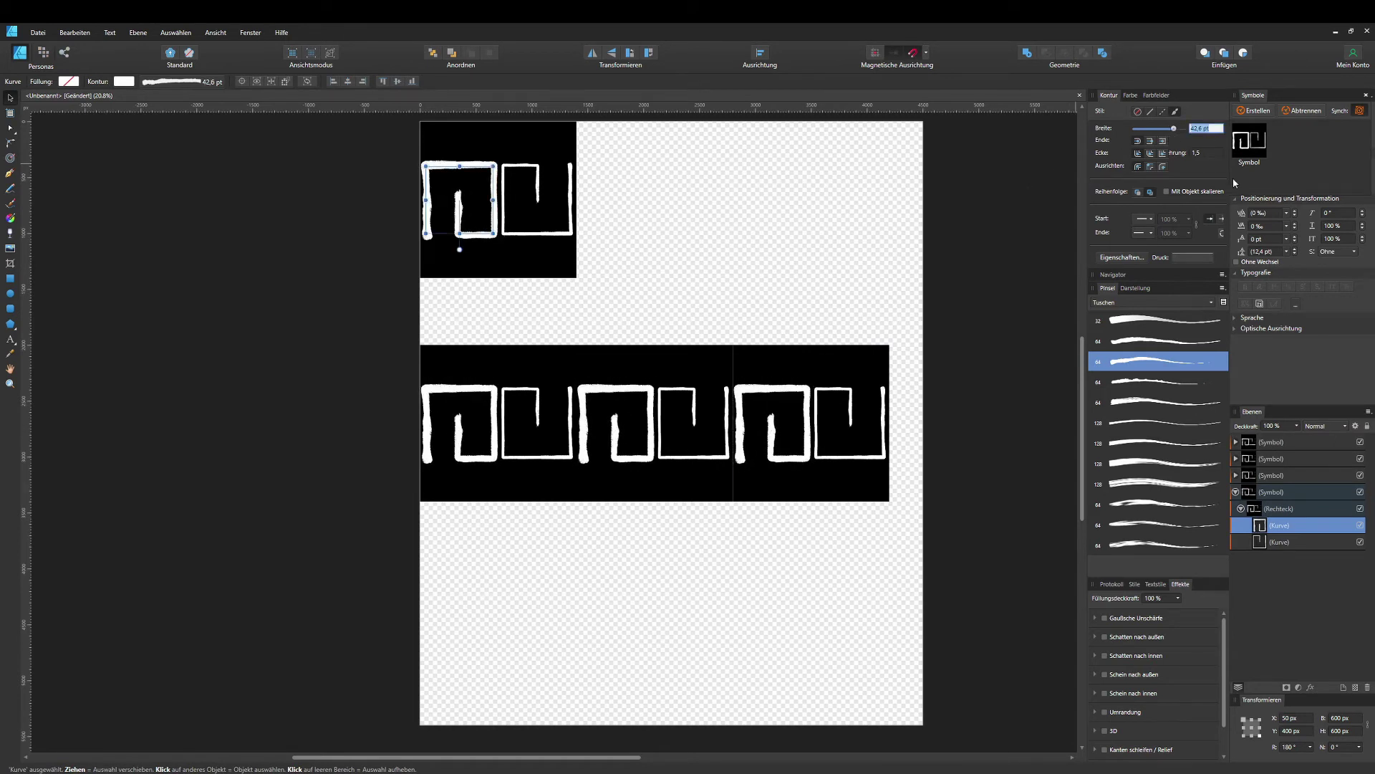
text(20)
key(Return)
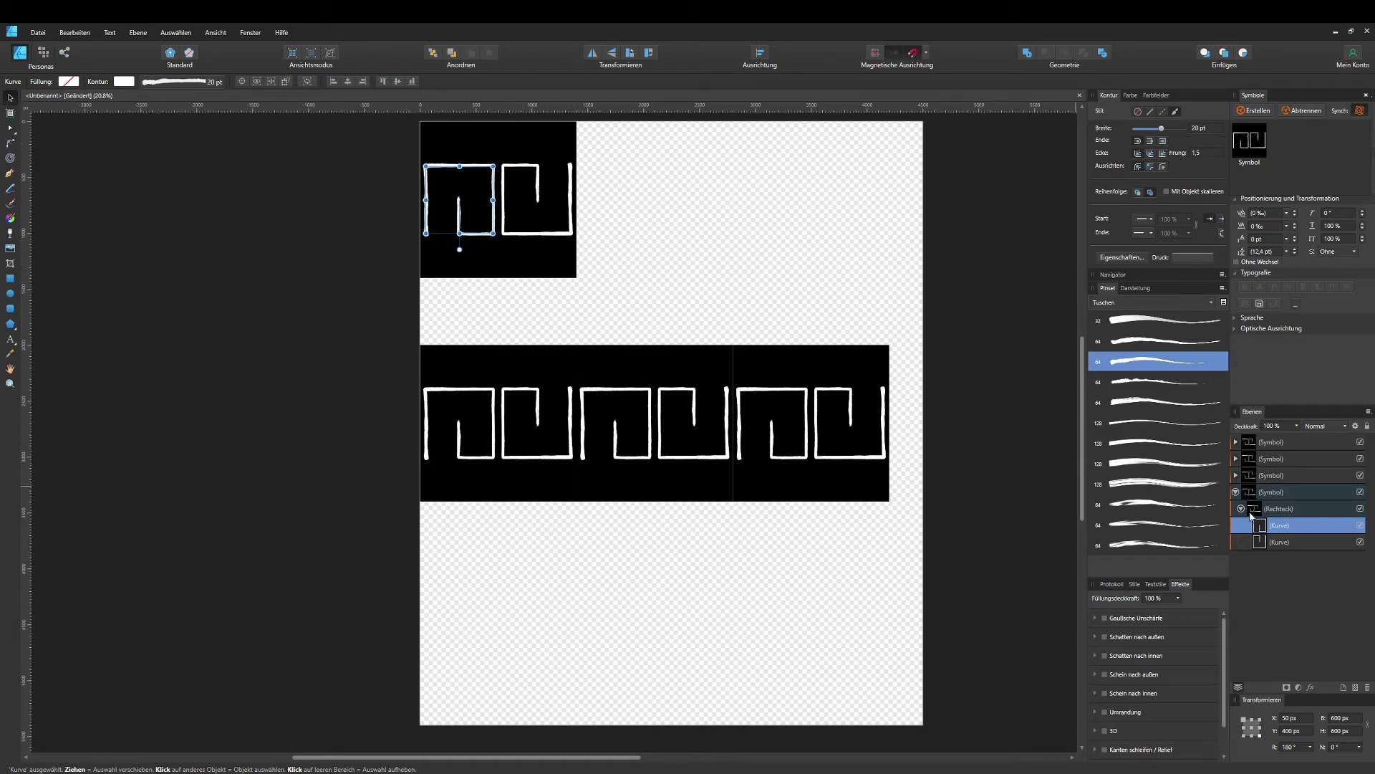
click(1266, 492)
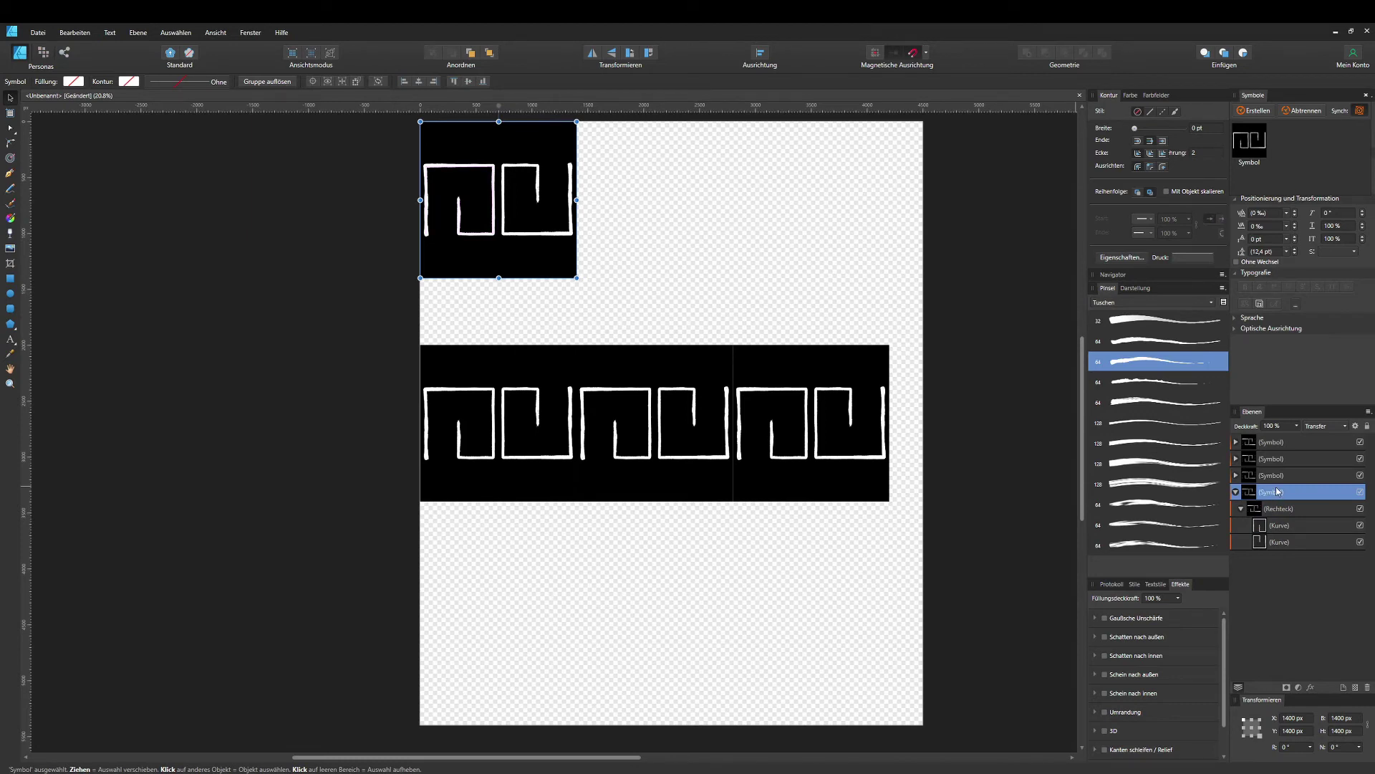
click(38, 32)
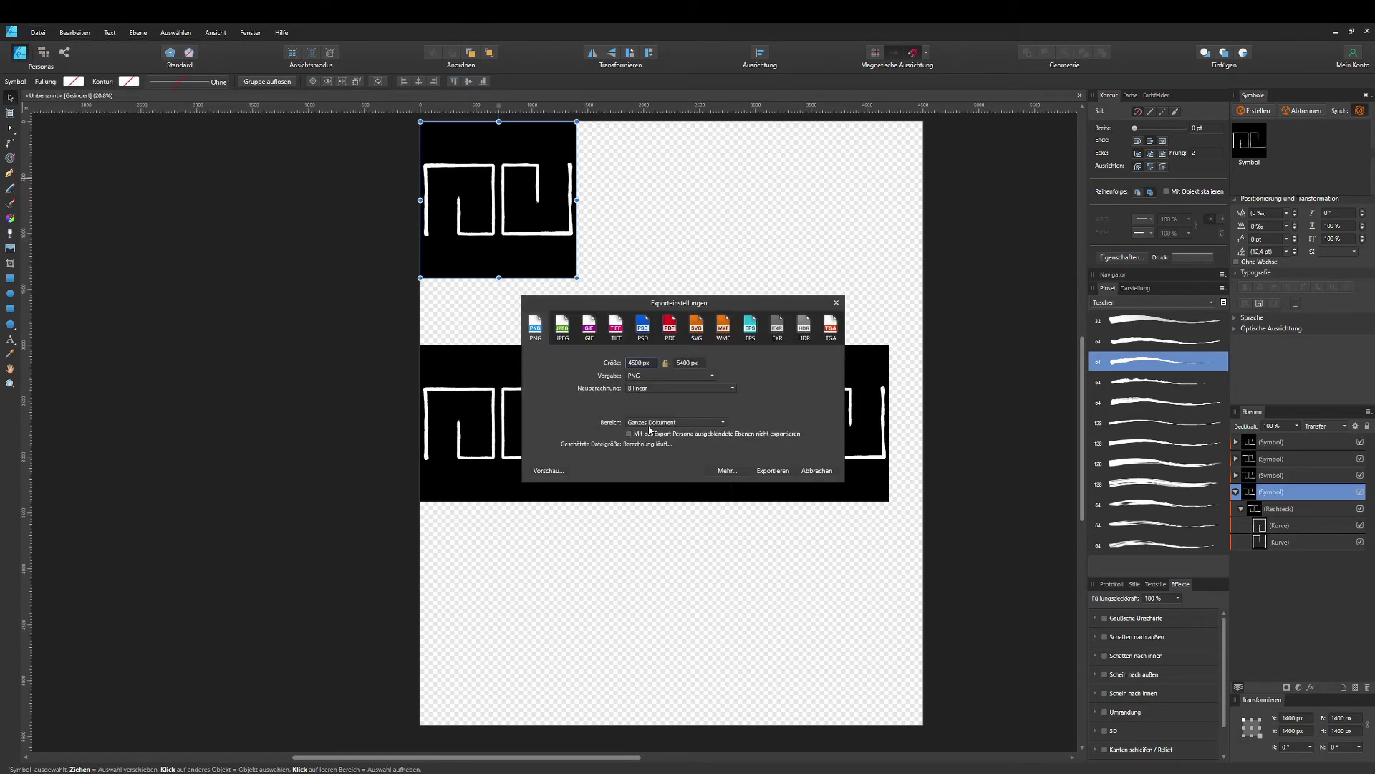
Export the selected tile, Selection with background, as Pinsel1.png
click(690, 423)
click(685, 448)
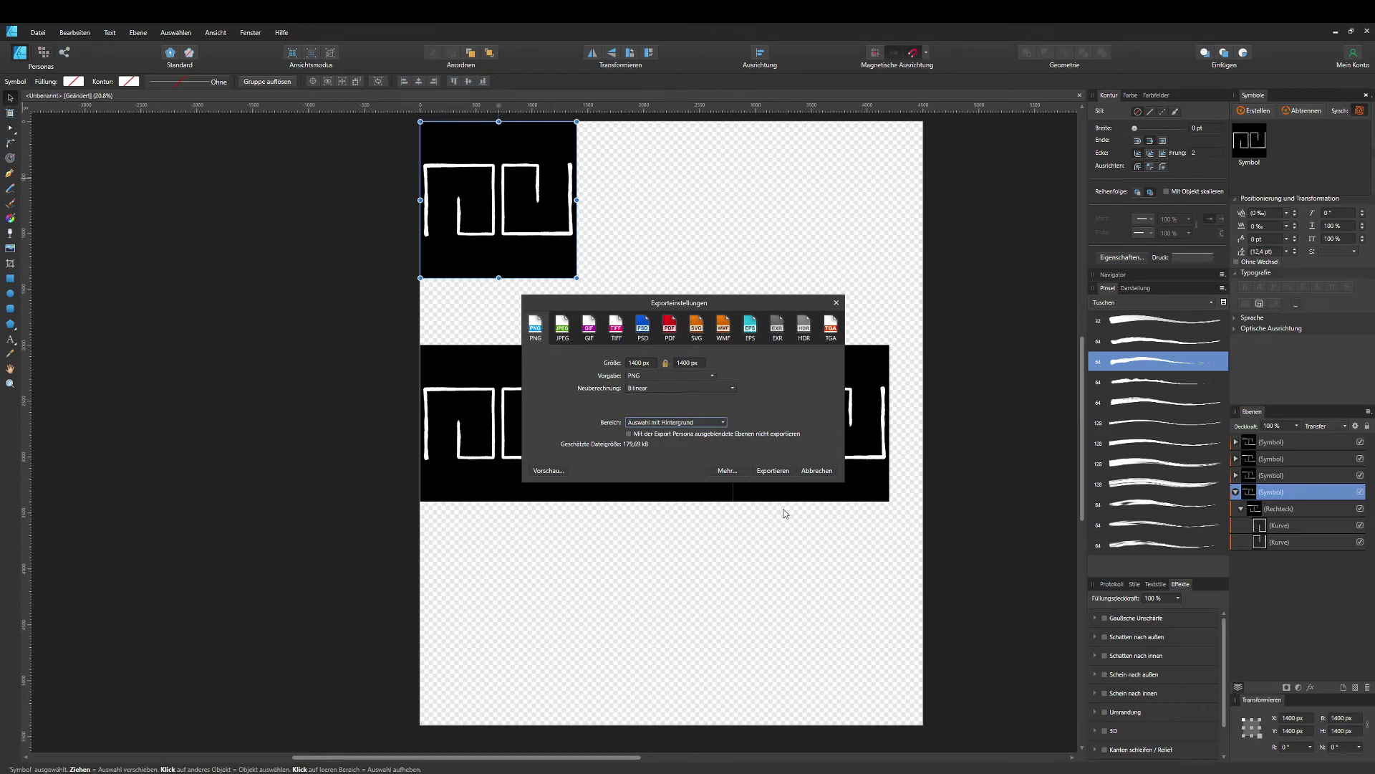
click(773, 471)
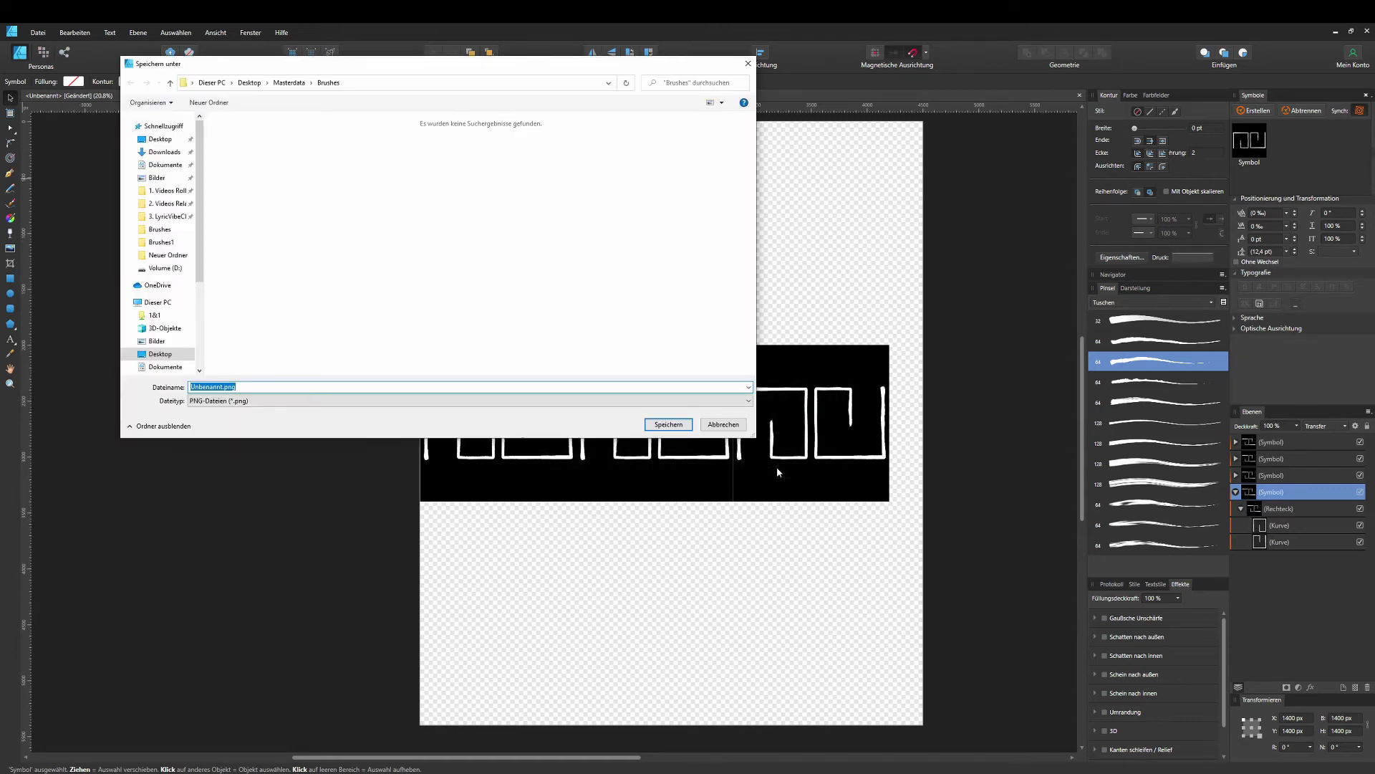
text(Pinsel1)
key(Return)
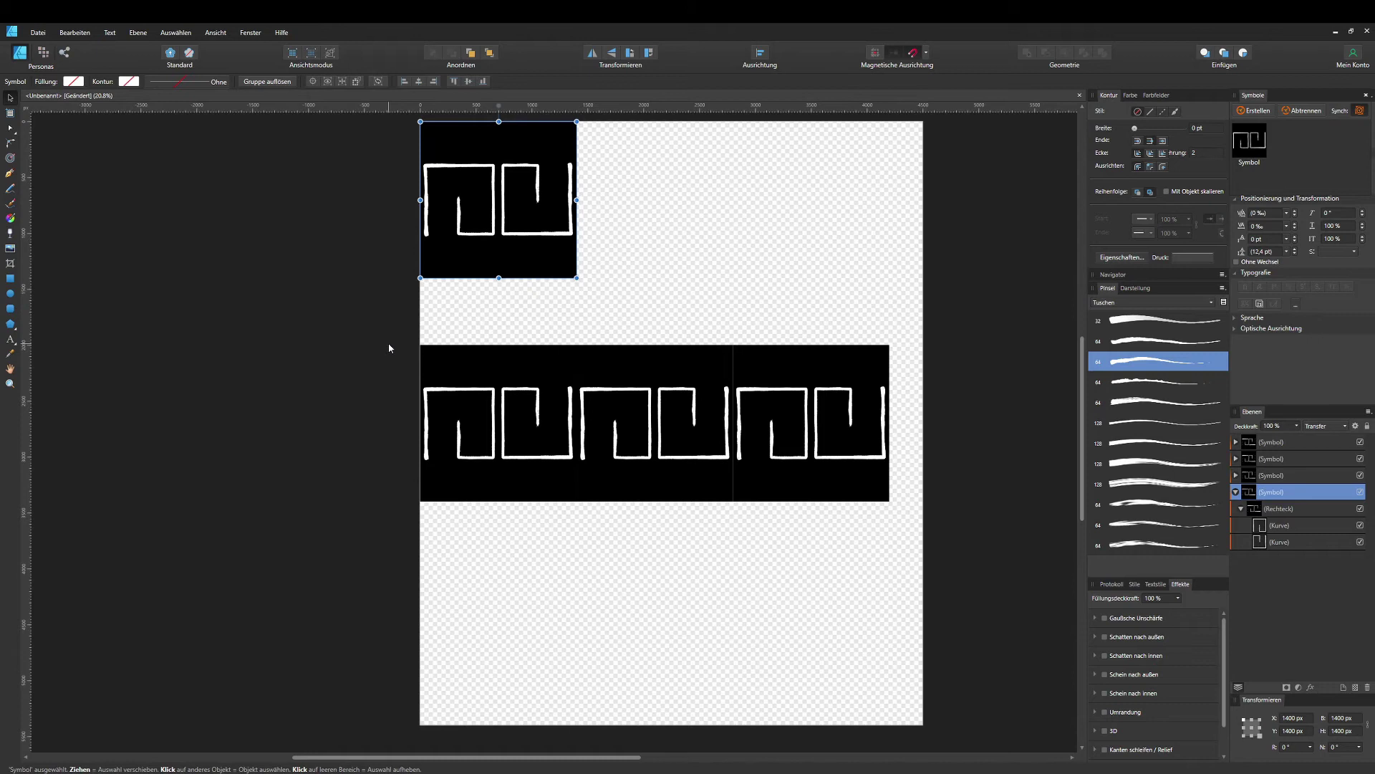
Select all three tiles of the row in Layers
click(1301, 441)
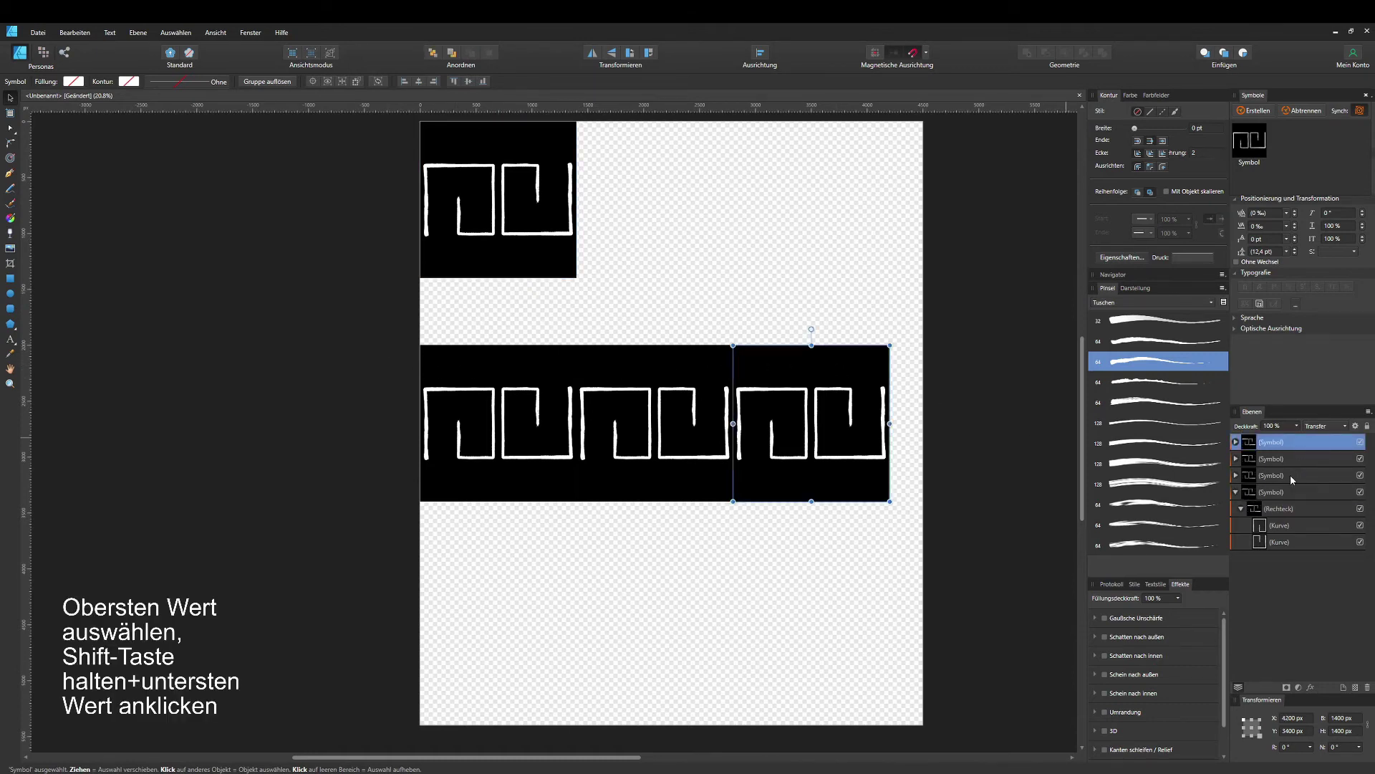
shift+click(1292, 475)
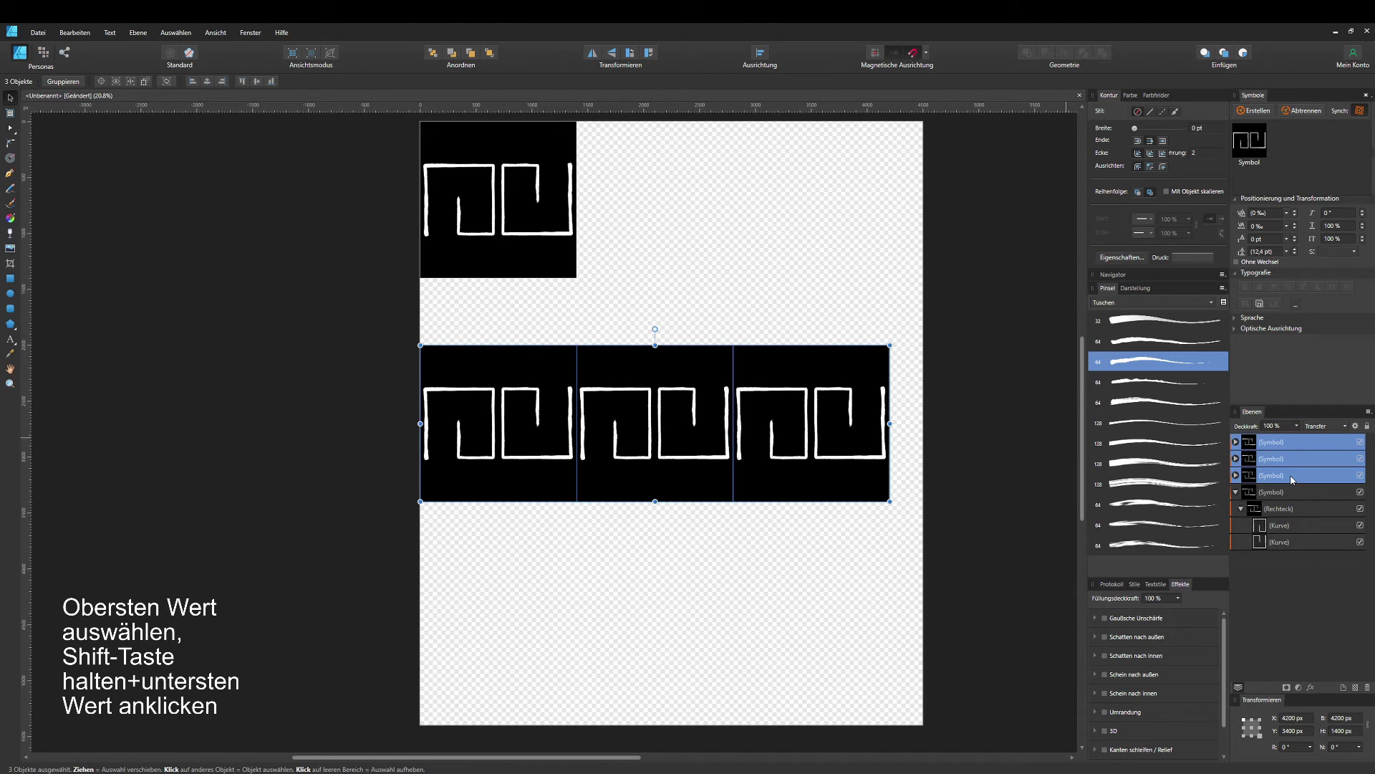
click(38, 33)
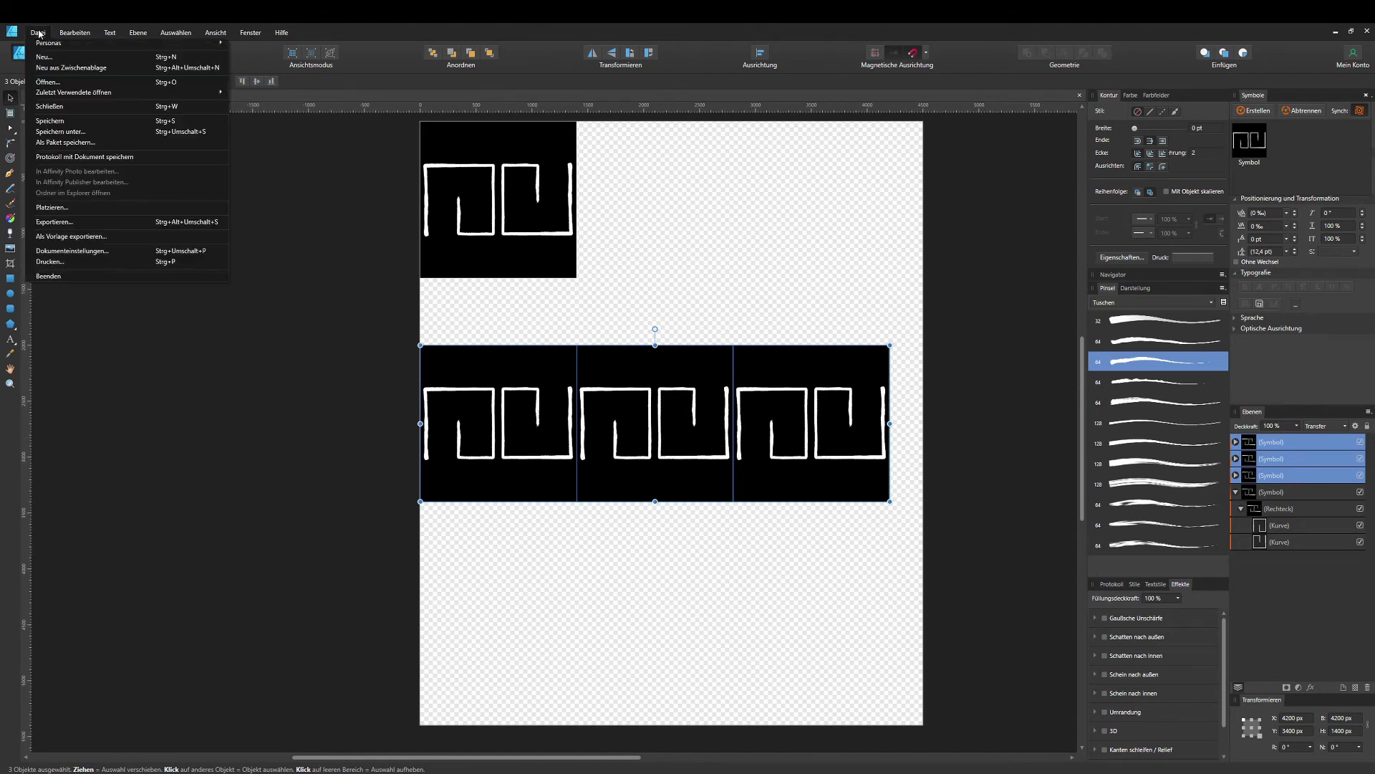
Export the three-tile row, Selection with background, as Pinsel2.png into the Brushes folder
click(73, 223)
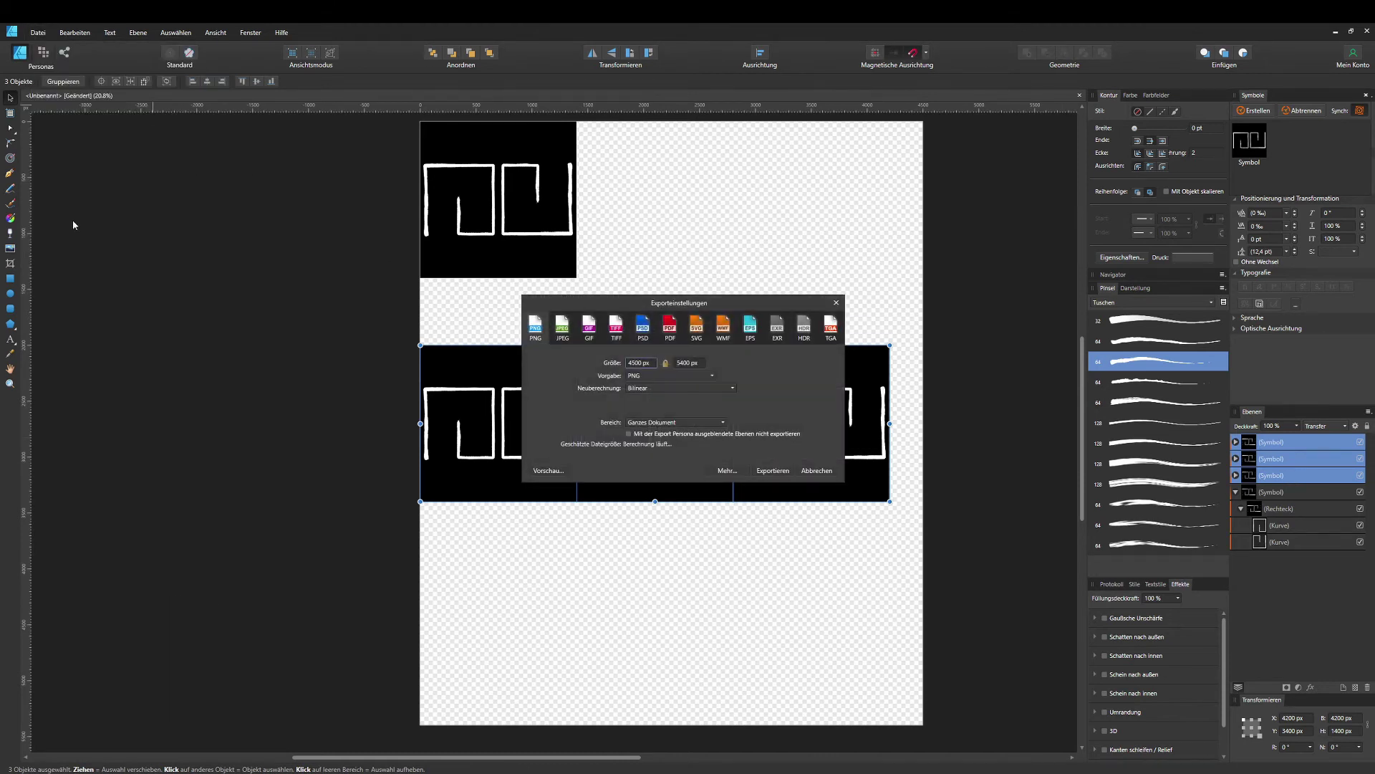
click(649, 424)
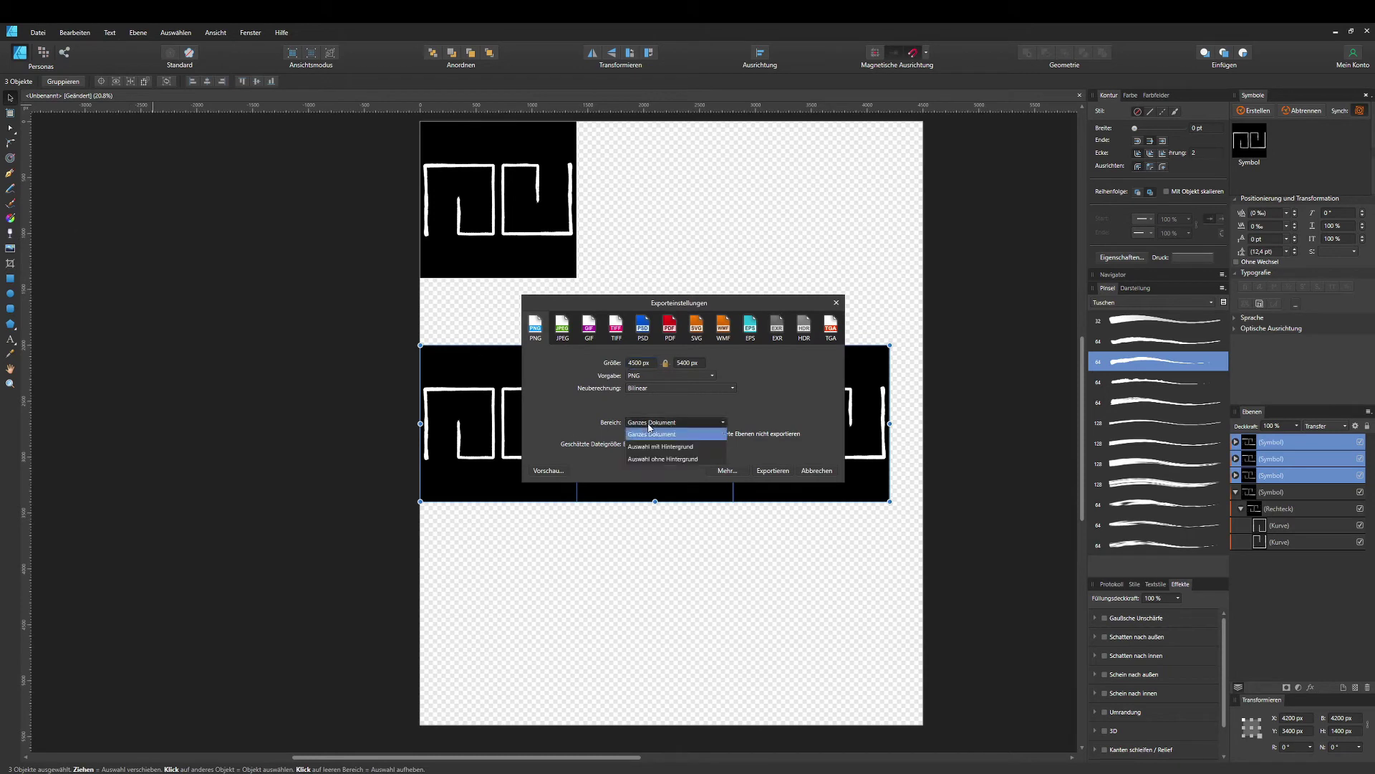
click(650, 445)
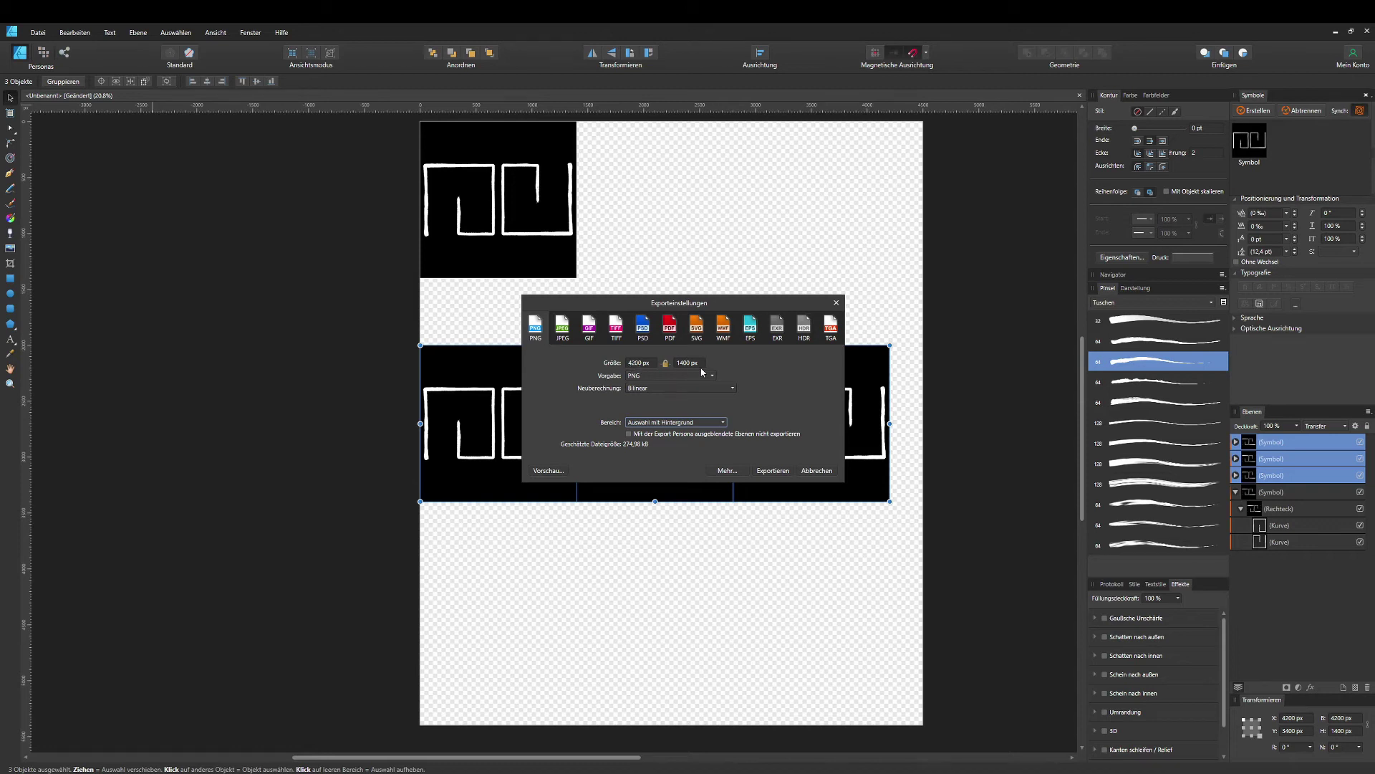
click(773, 471)
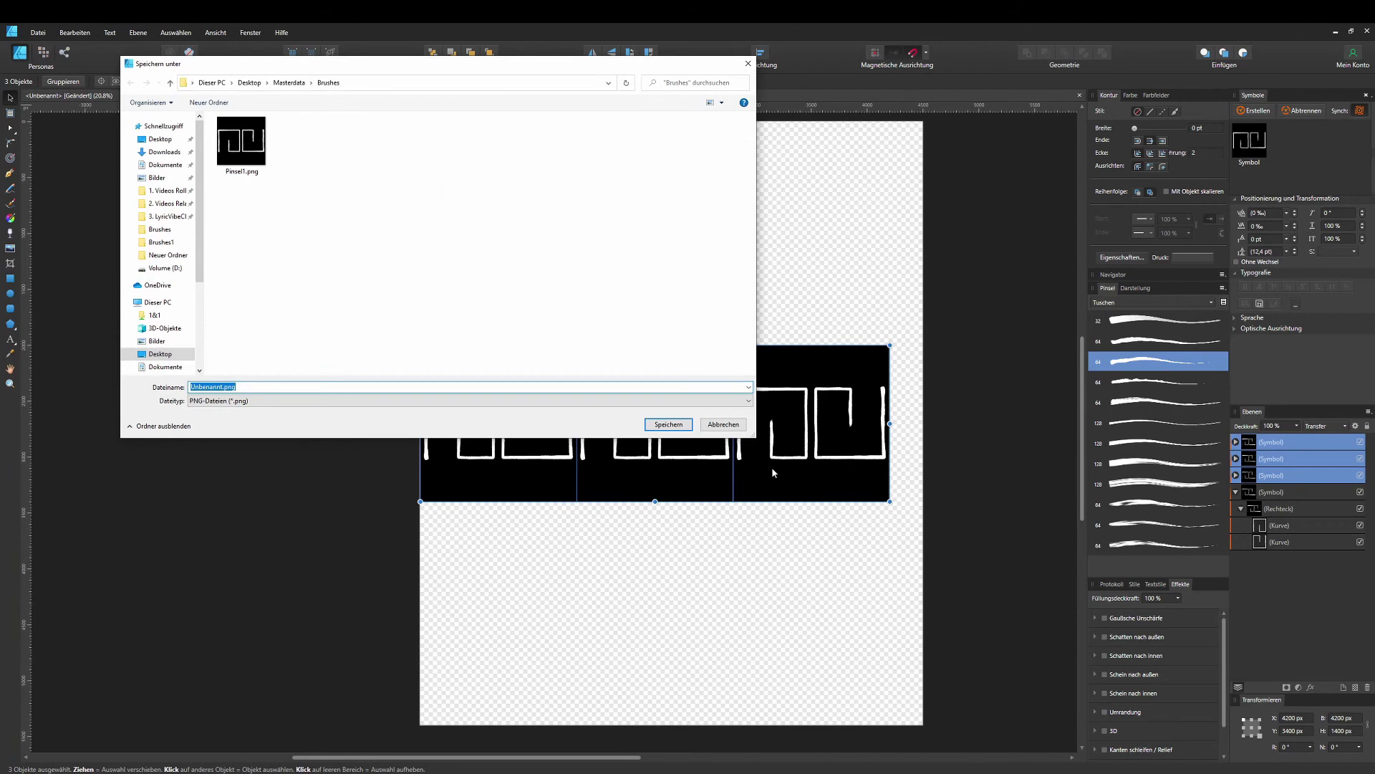
text(P)
click(670, 425)
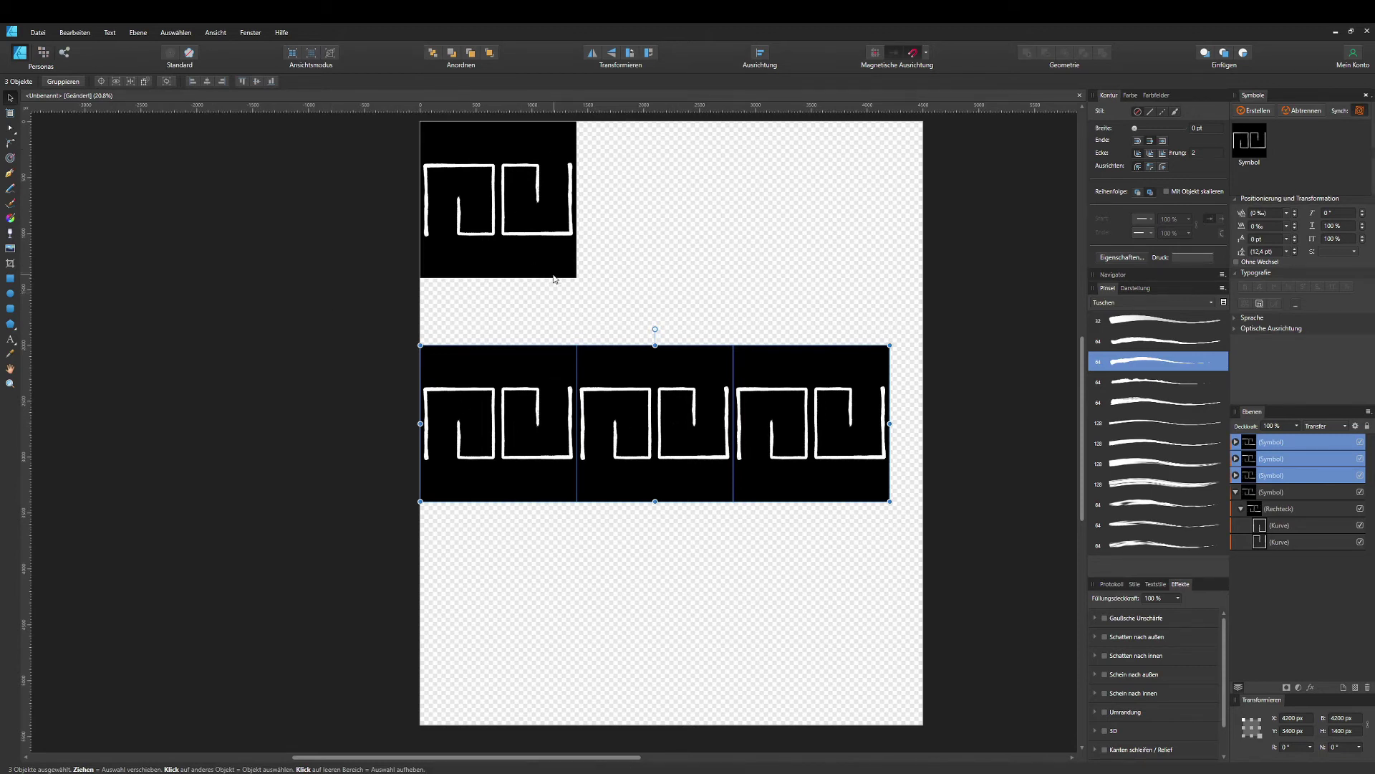
Create a new 4500 × 5400 px, 300 DPI document with a transparent background
click(38, 32)
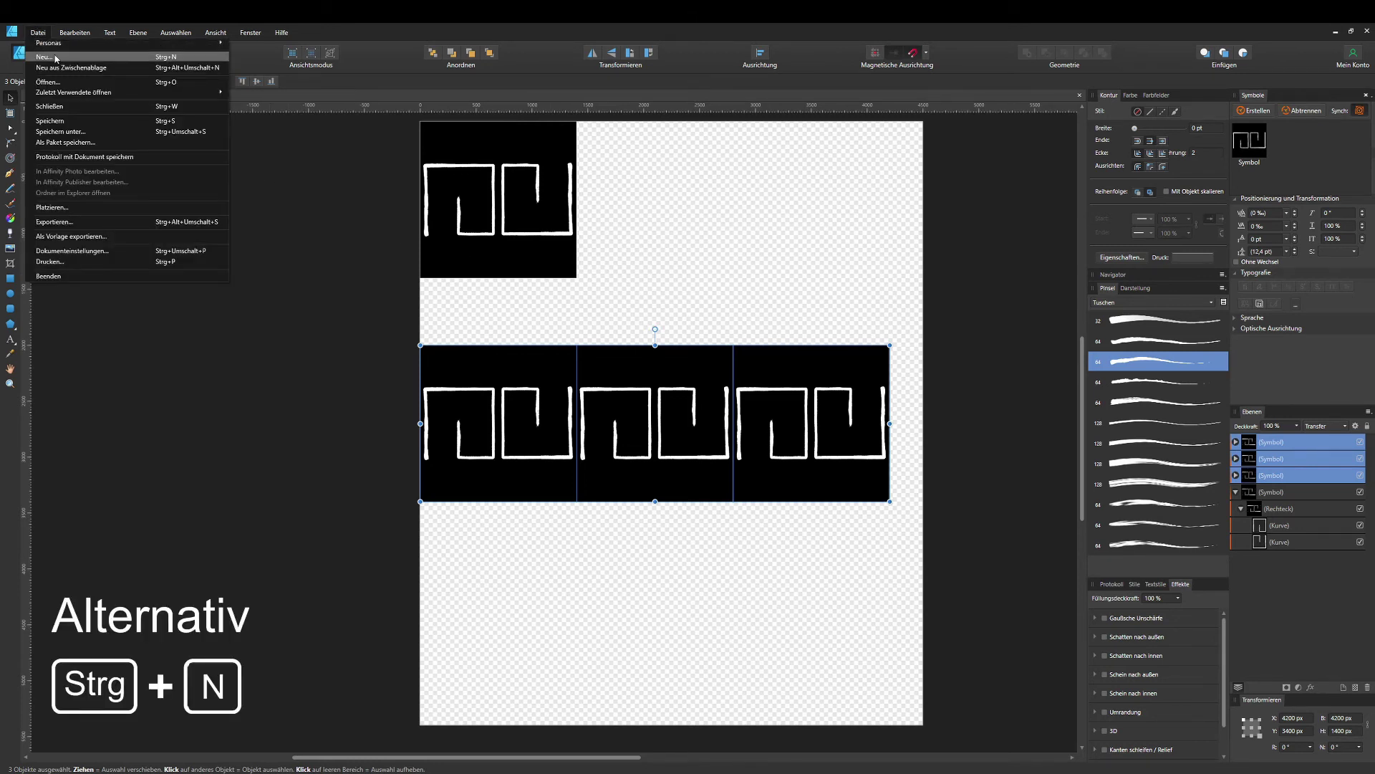
click(56, 58)
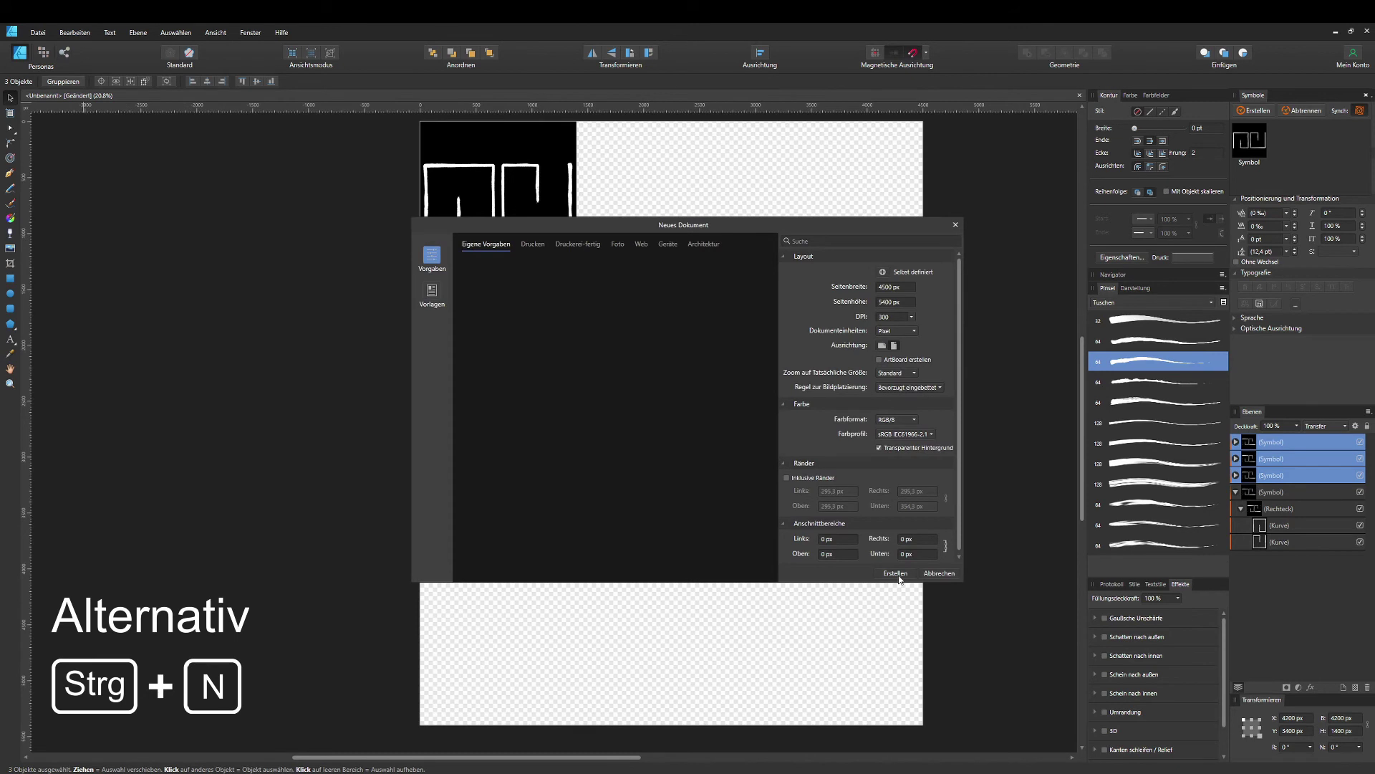
click(895, 573)
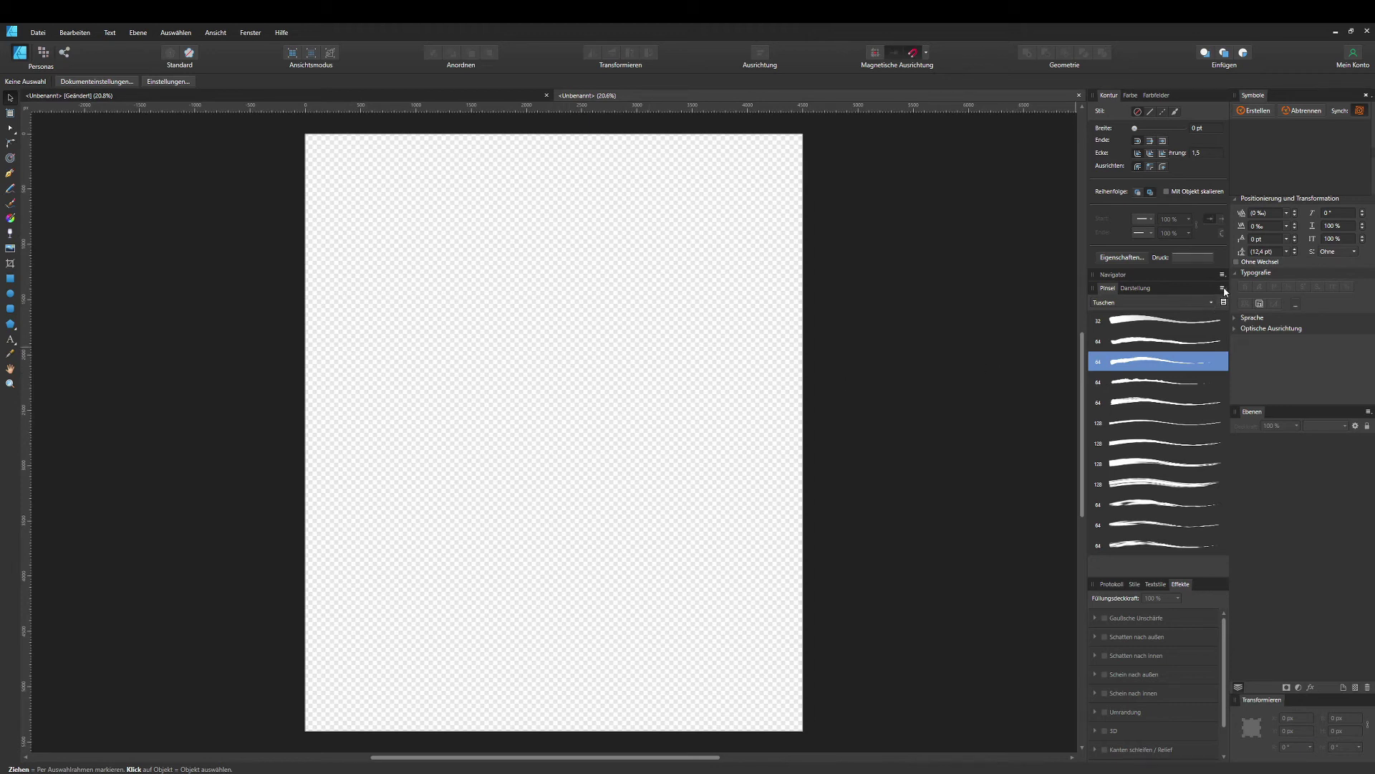
Add a new brush category and rename it 'Pinsel 12'
click(1222, 288)
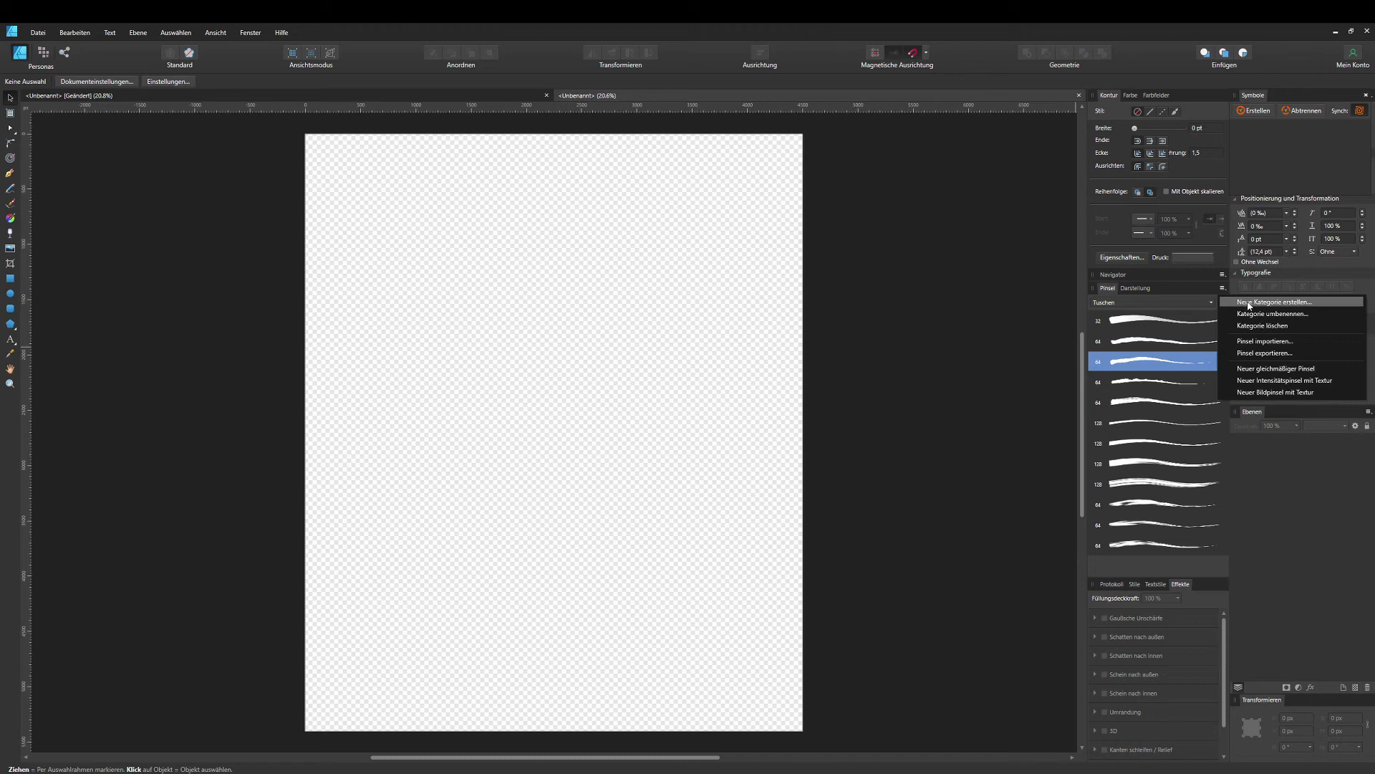
click(1250, 302)
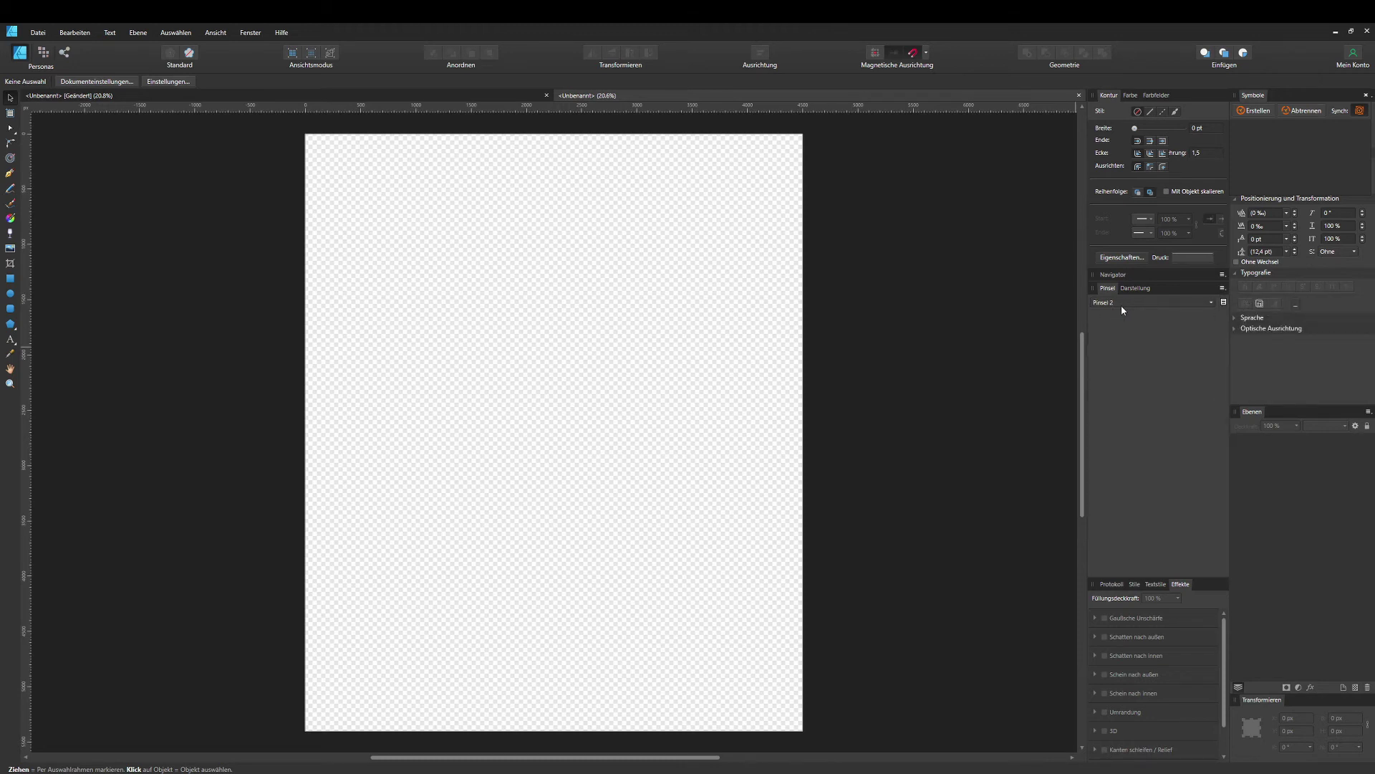
click(1222, 289)
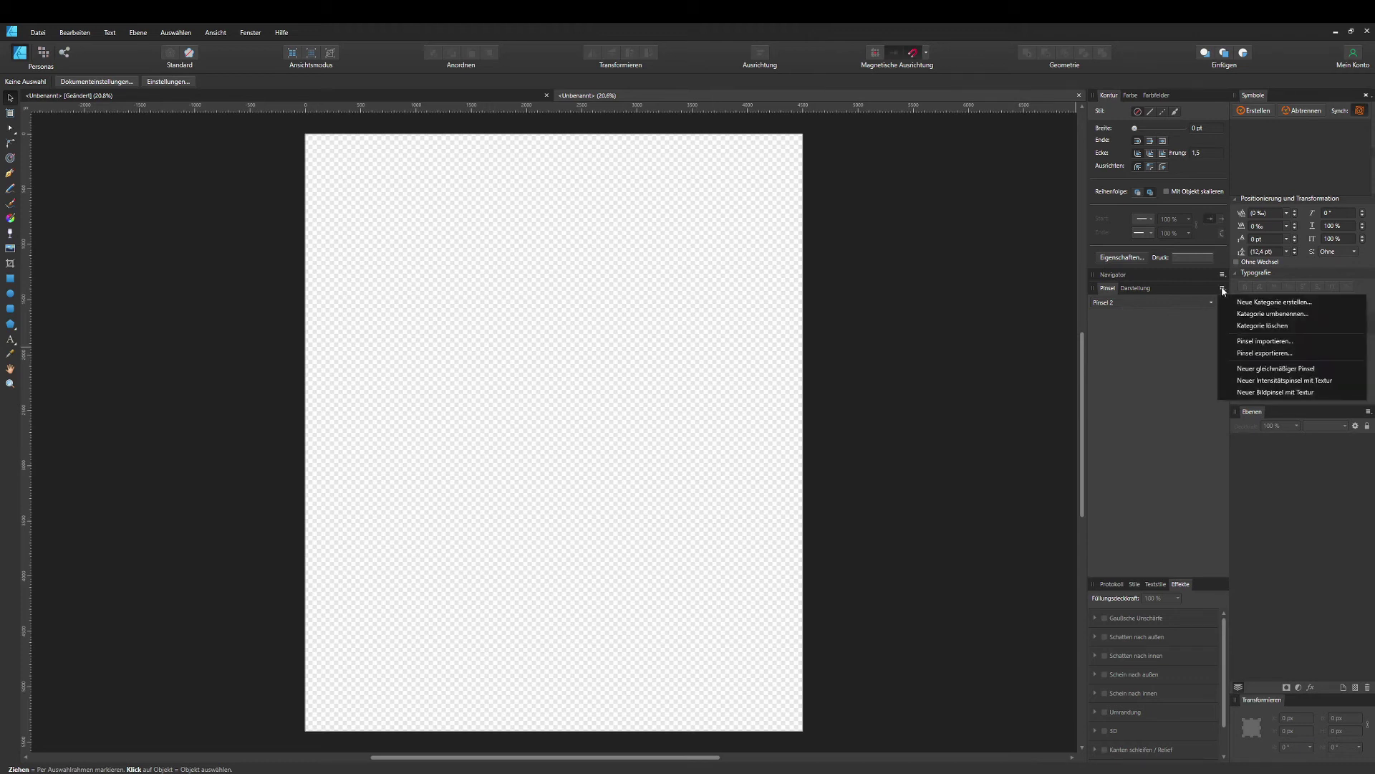
click(1272, 313)
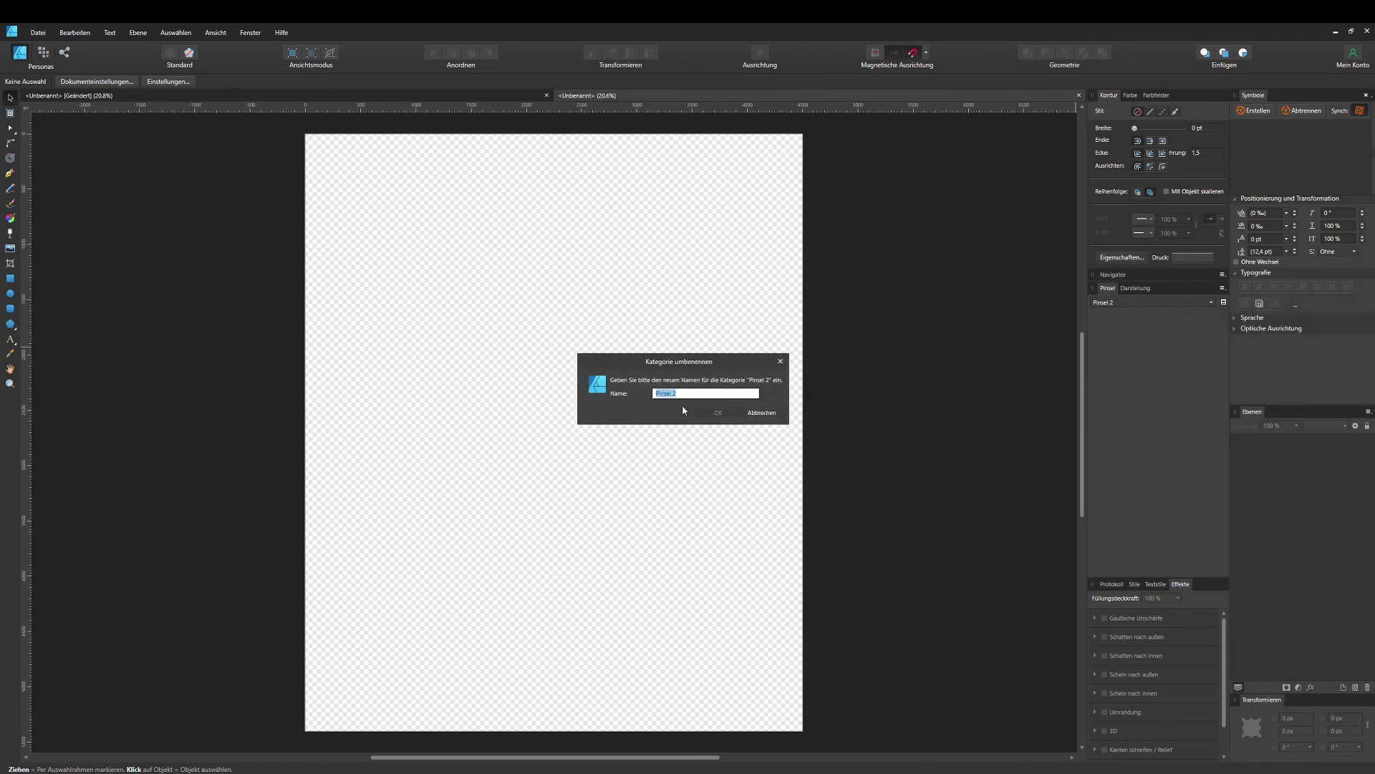
click(717, 394)
text(1)
click(718, 413)
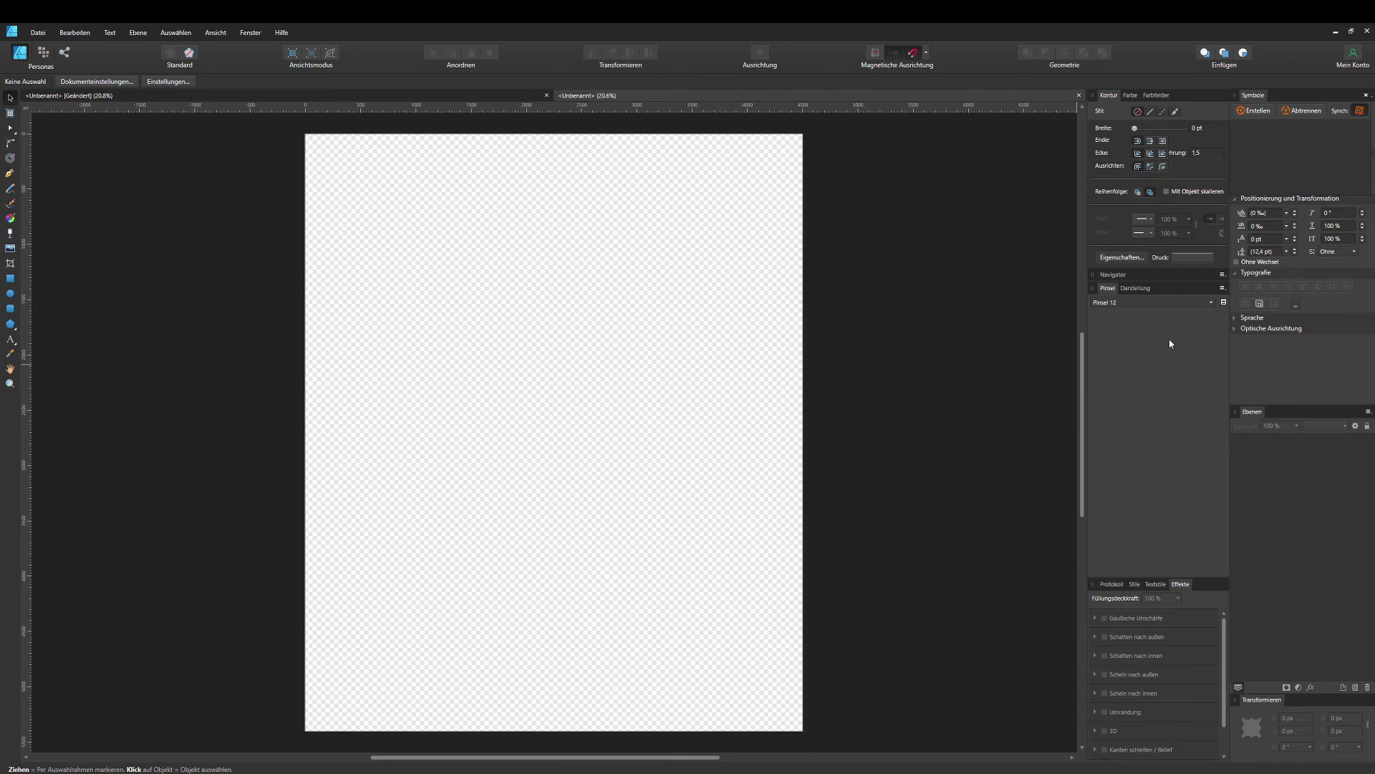
Import Pinsel1.png as a new textured intensity brush in that category
click(1222, 288)
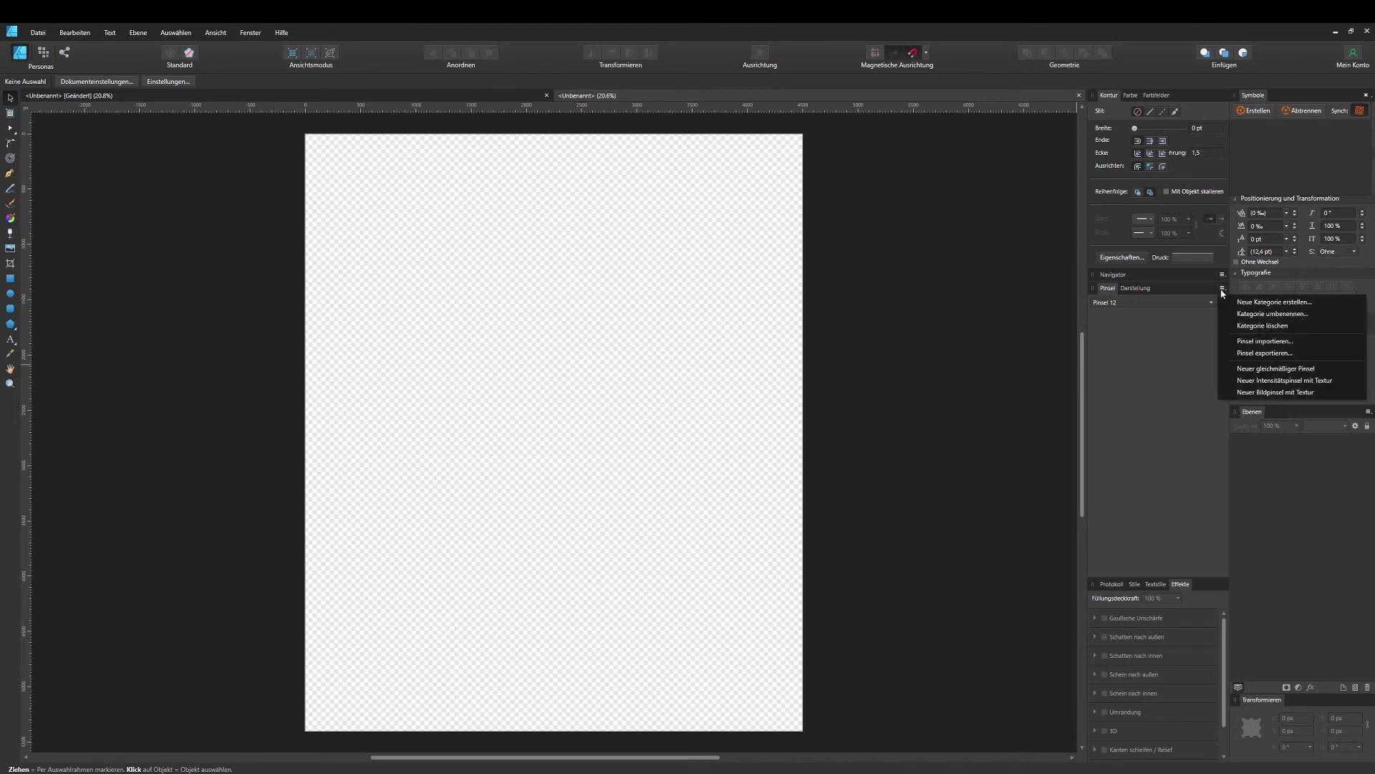
click(1258, 381)
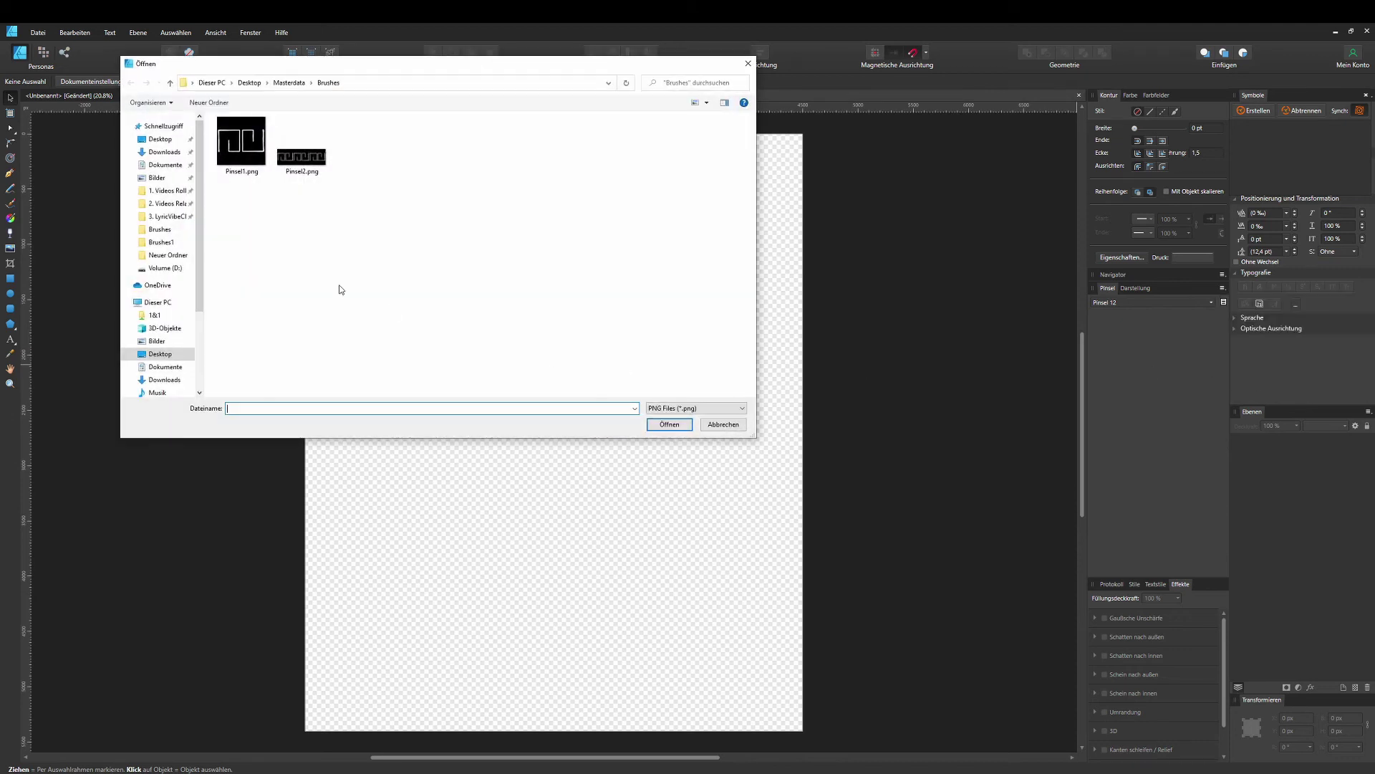
click(243, 145)
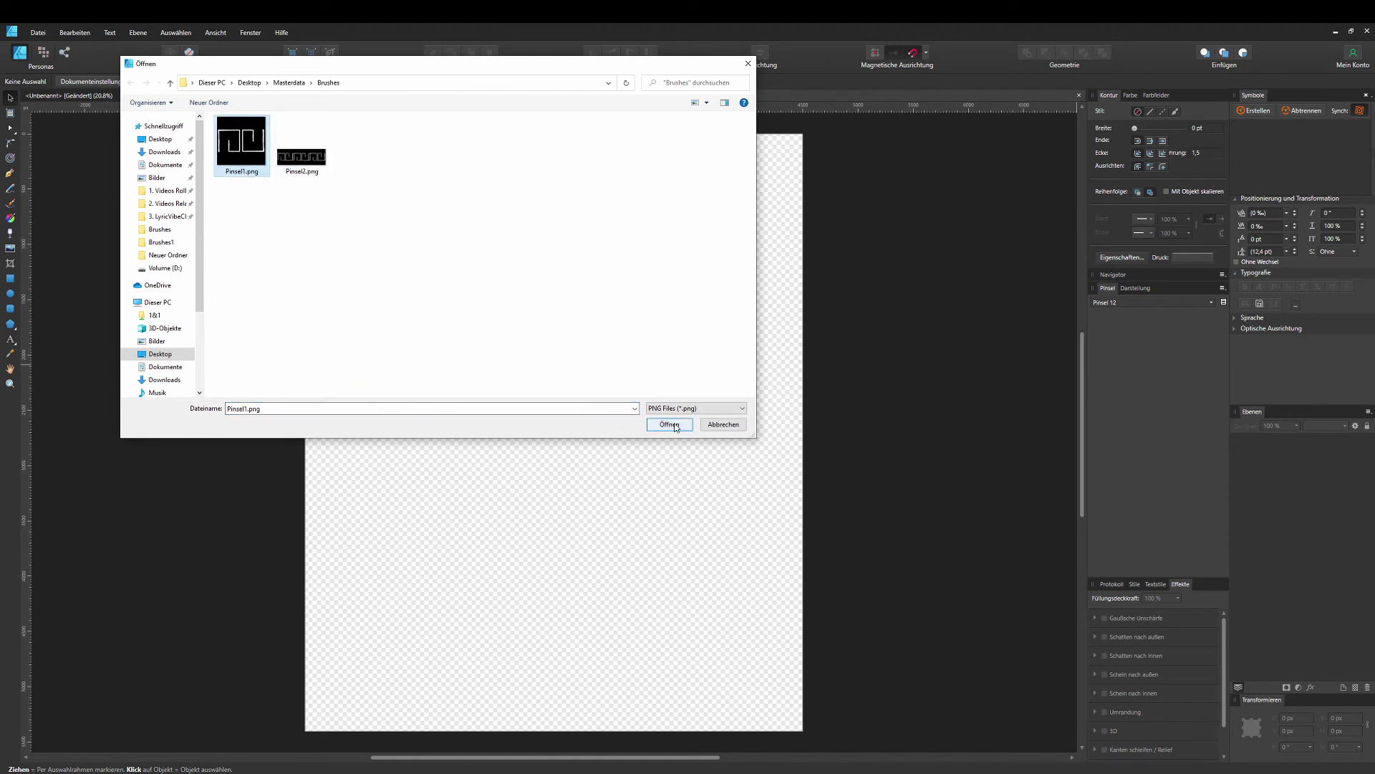
click(675, 427)
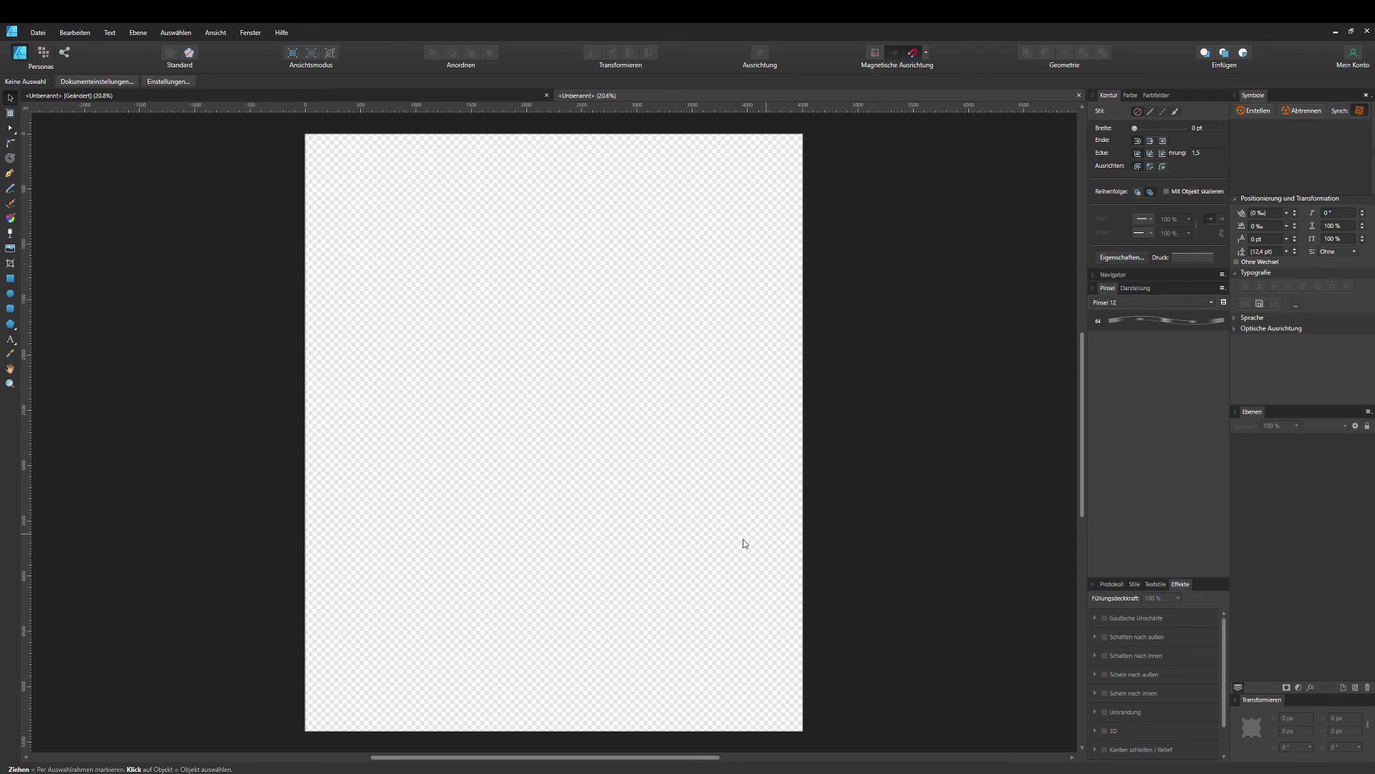
click(12, 279)
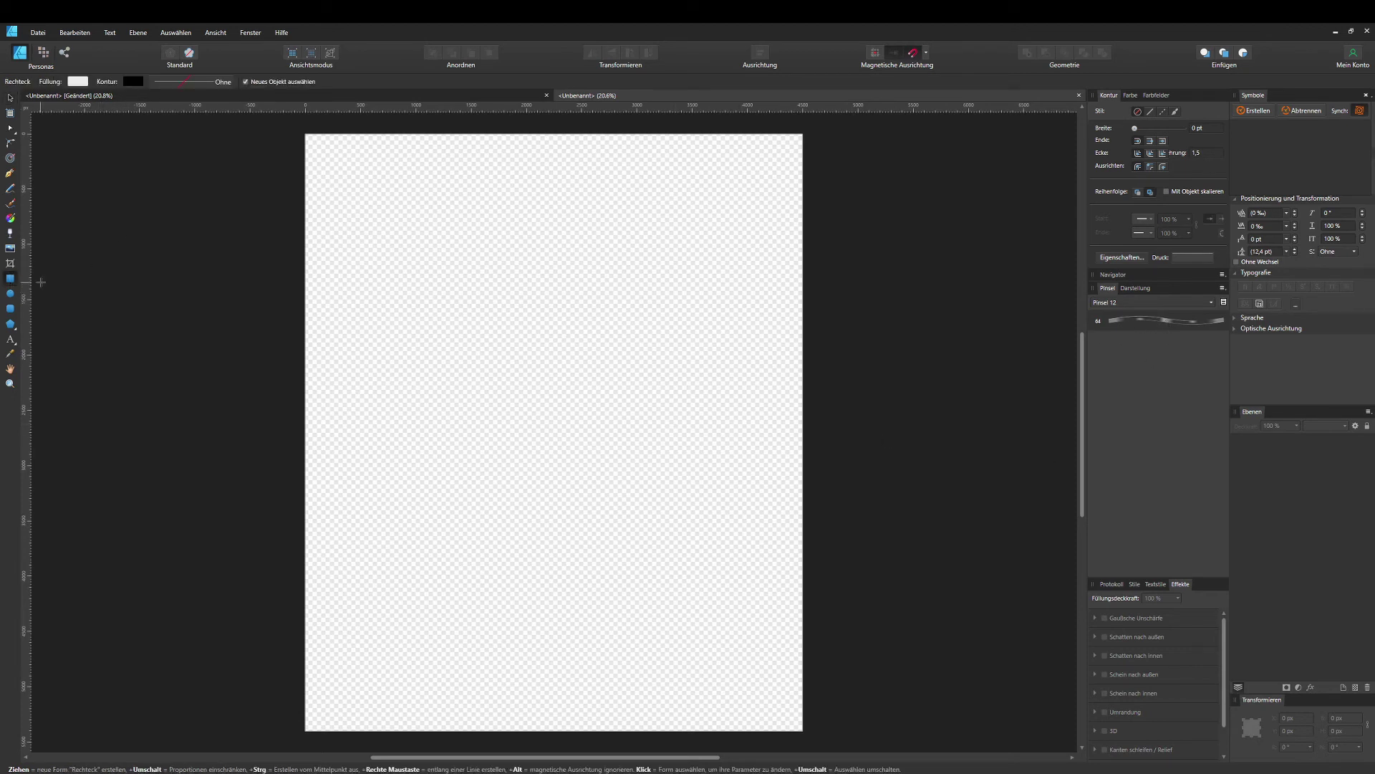
Draw a page-sized rectangle and a horizontal line near the top, undoing a stray sloped line
drag(255, 123, 854, 747)
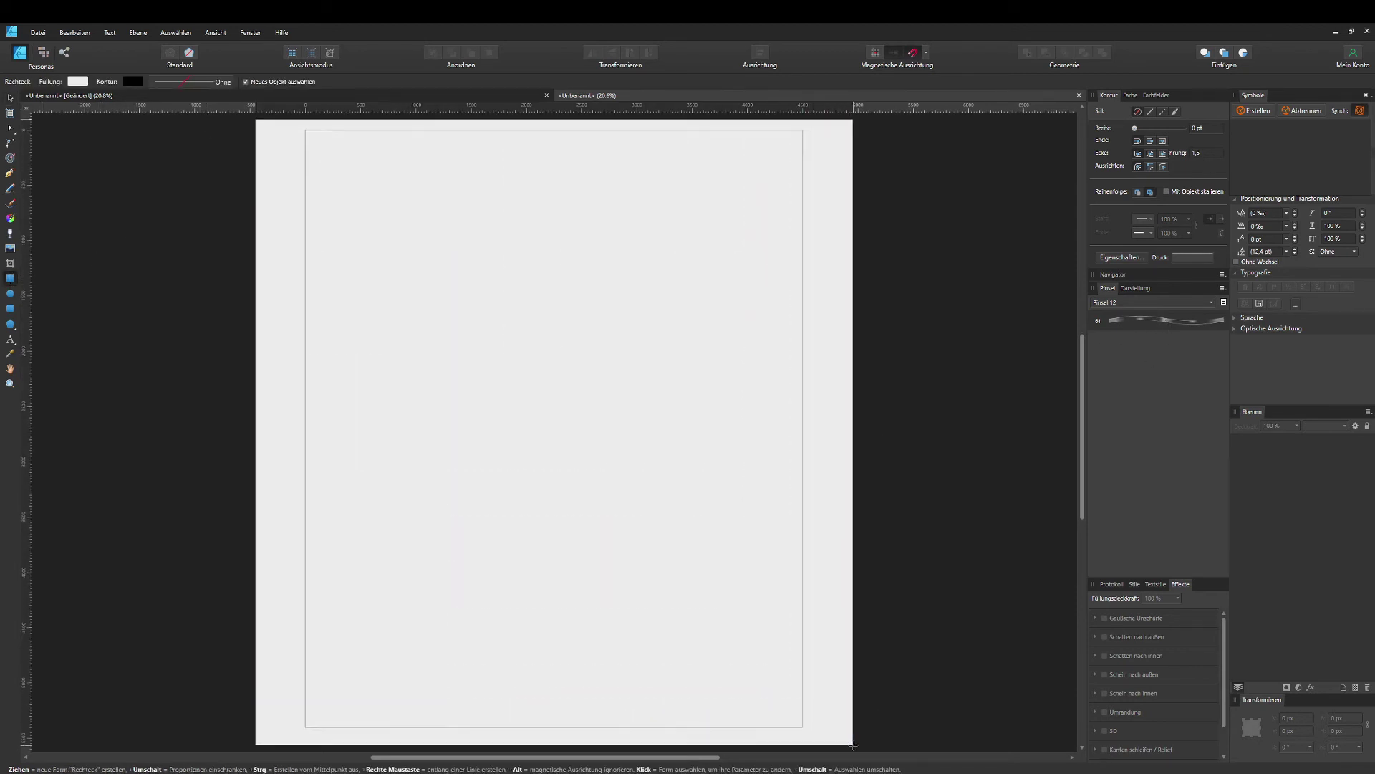
key(p)
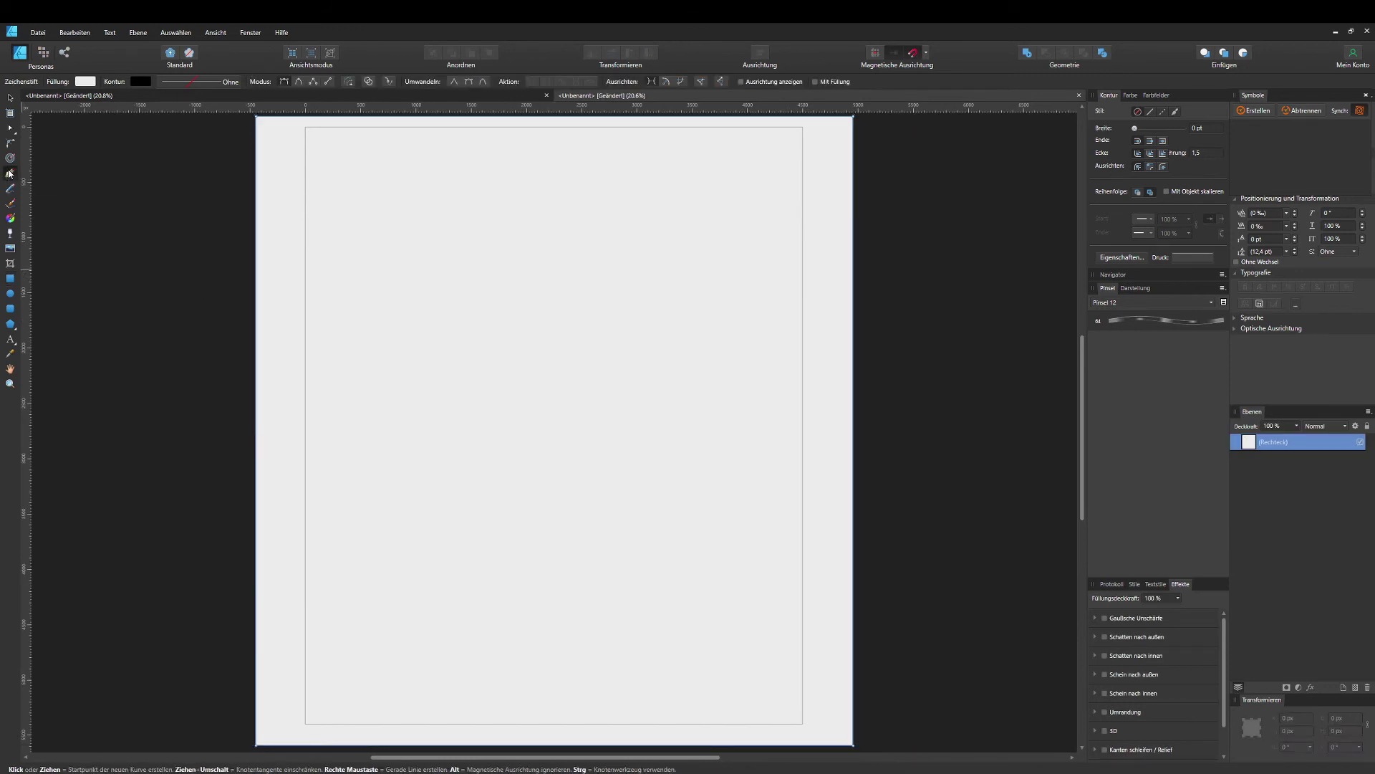
click(395, 251)
click(708, 252)
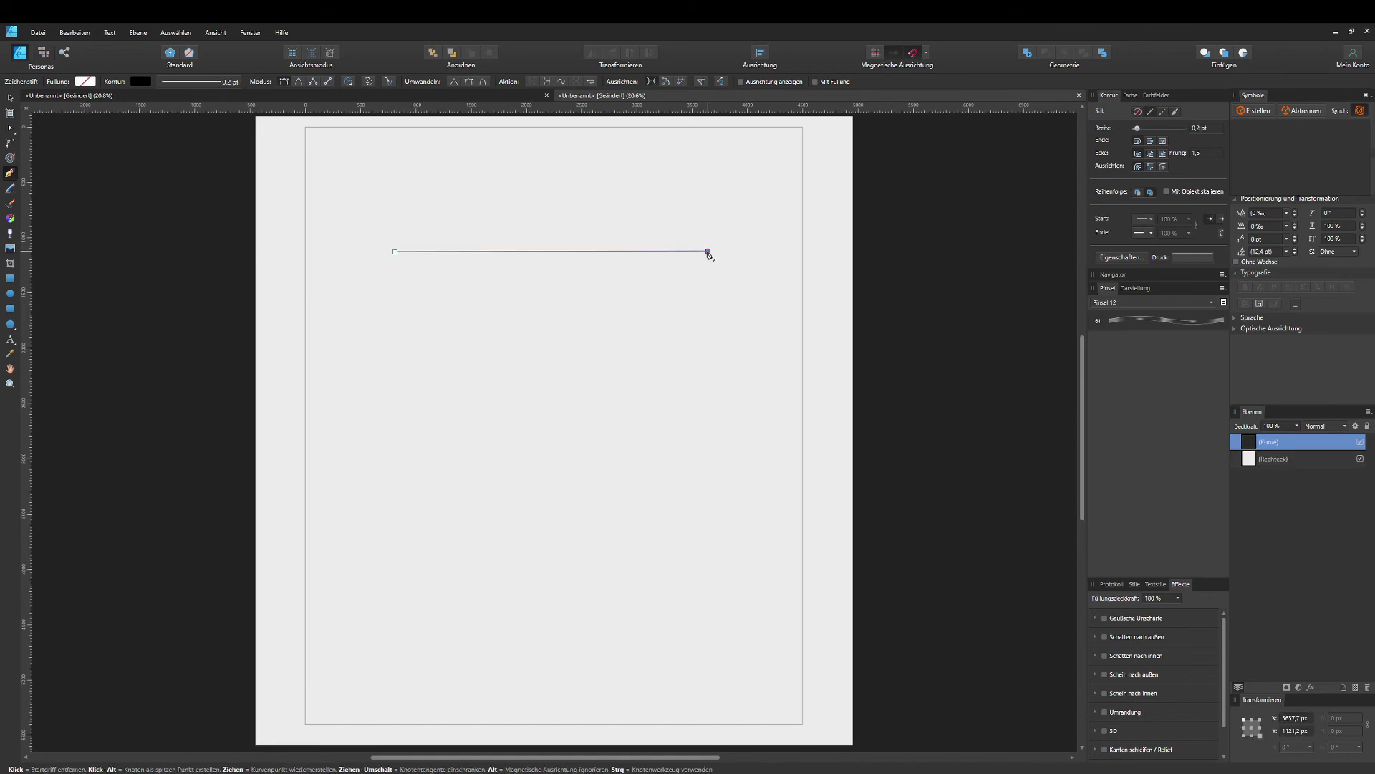
key(Escape)
click(415, 358)
click(679, 371)
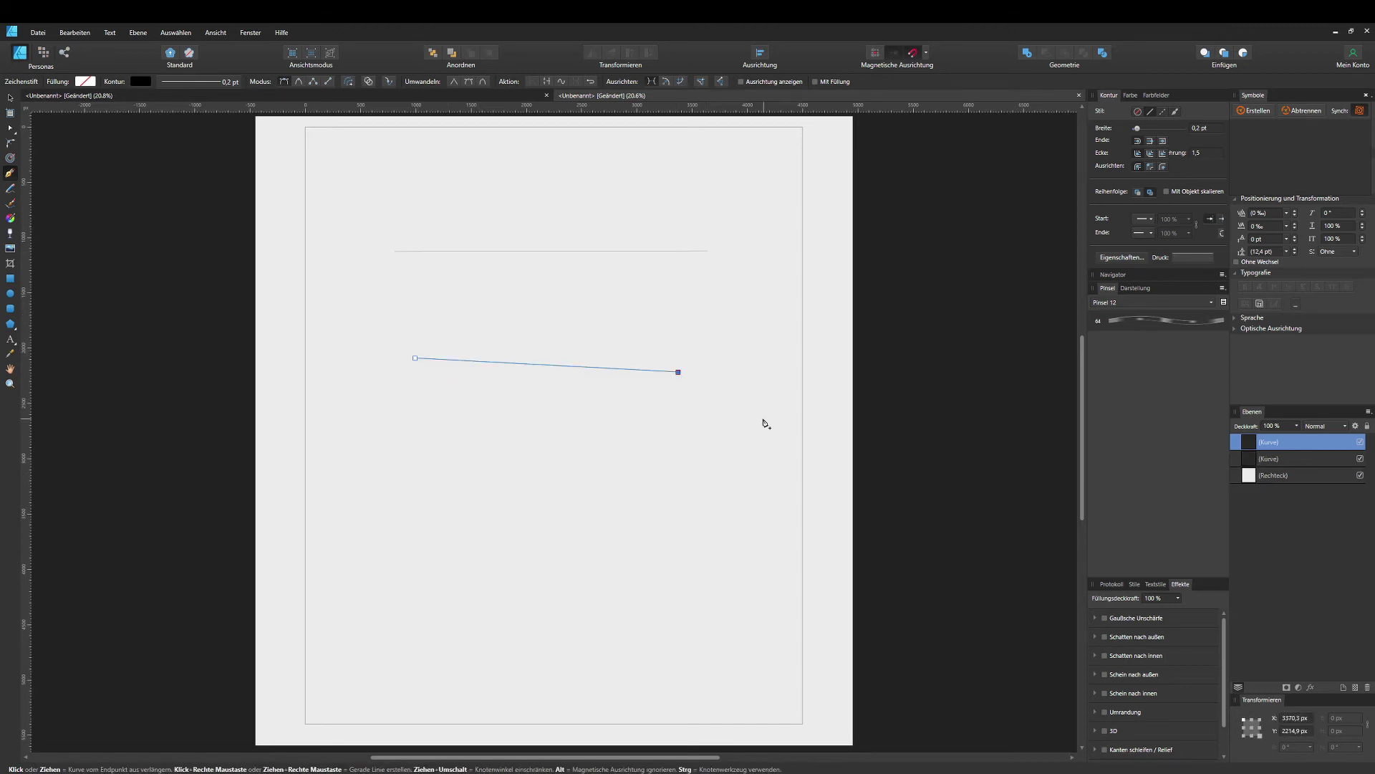
key(ctrl+z)
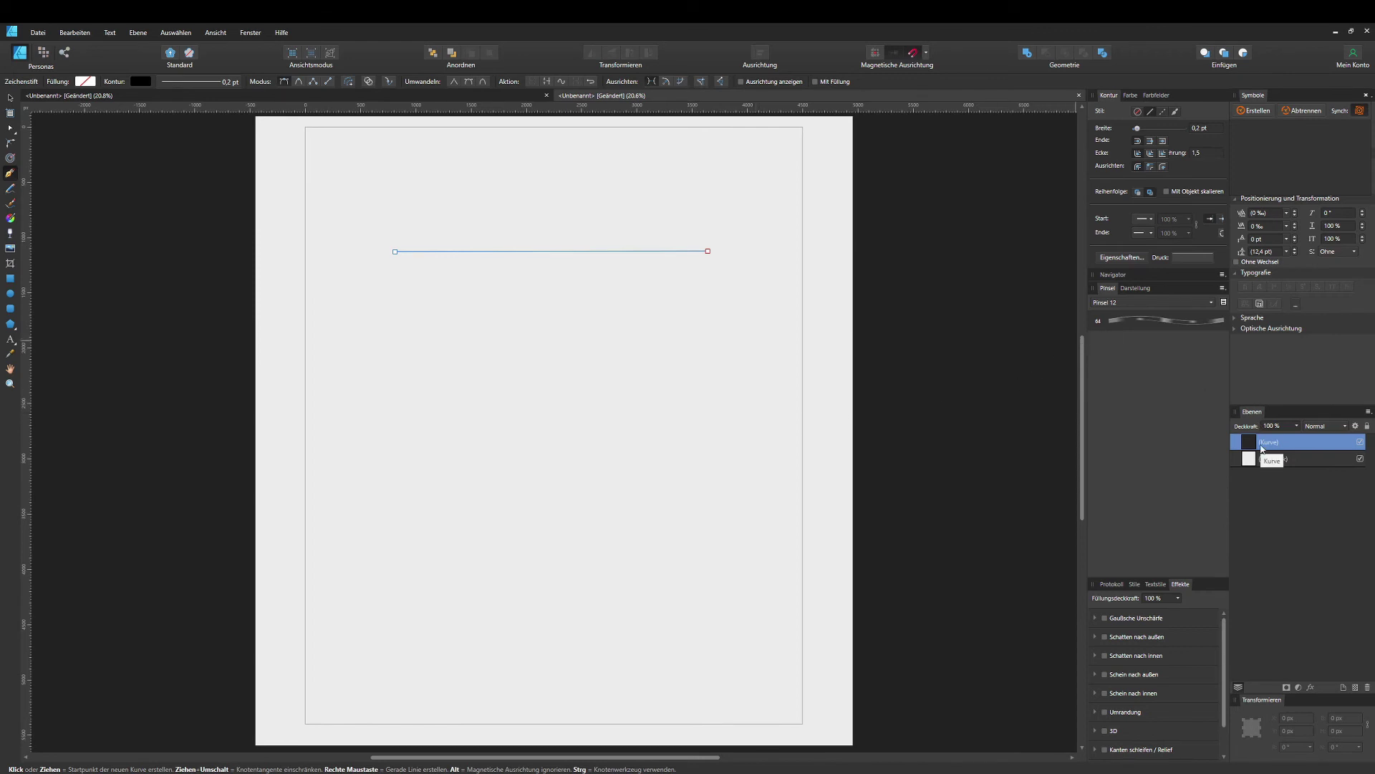
Copy and paste the horizontal line, then select the duplicate's layer
key(ctrl+c)
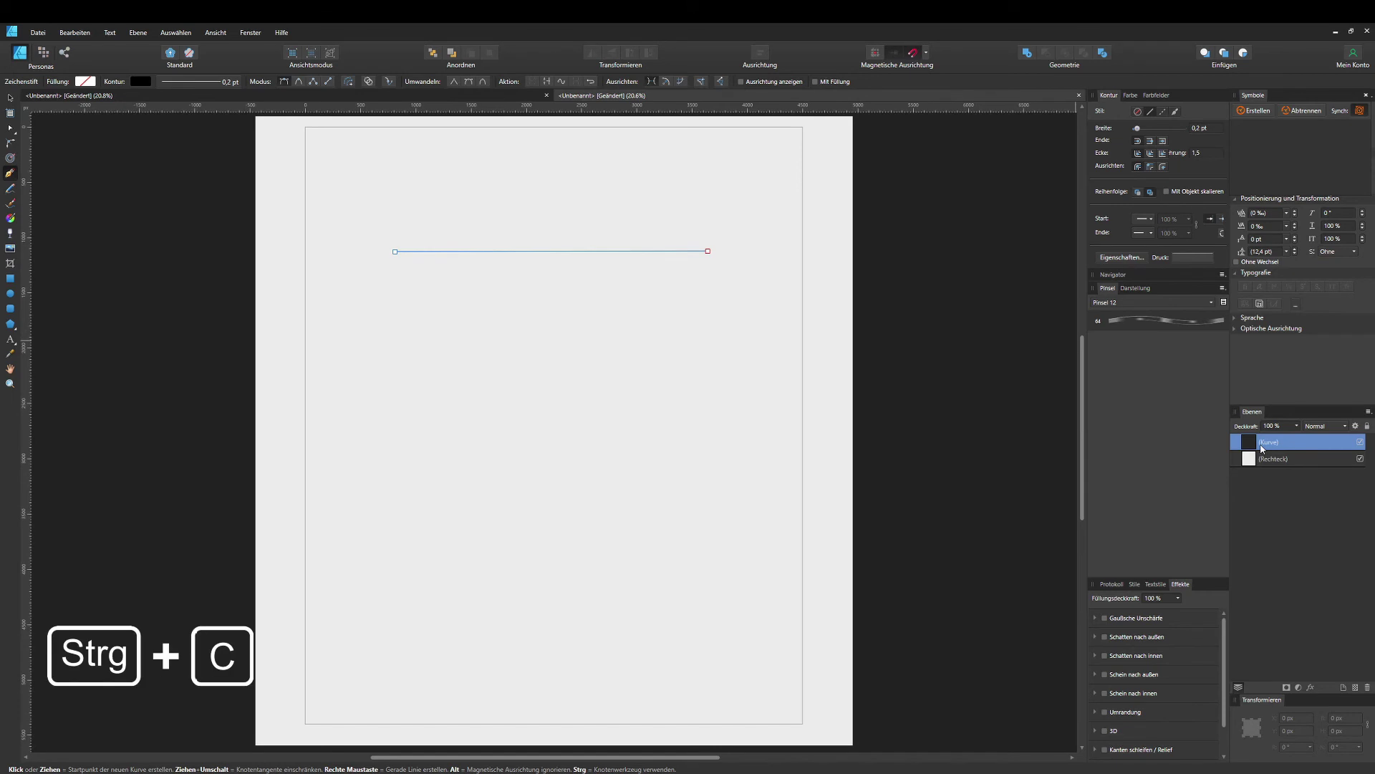
key(ctrl+v)
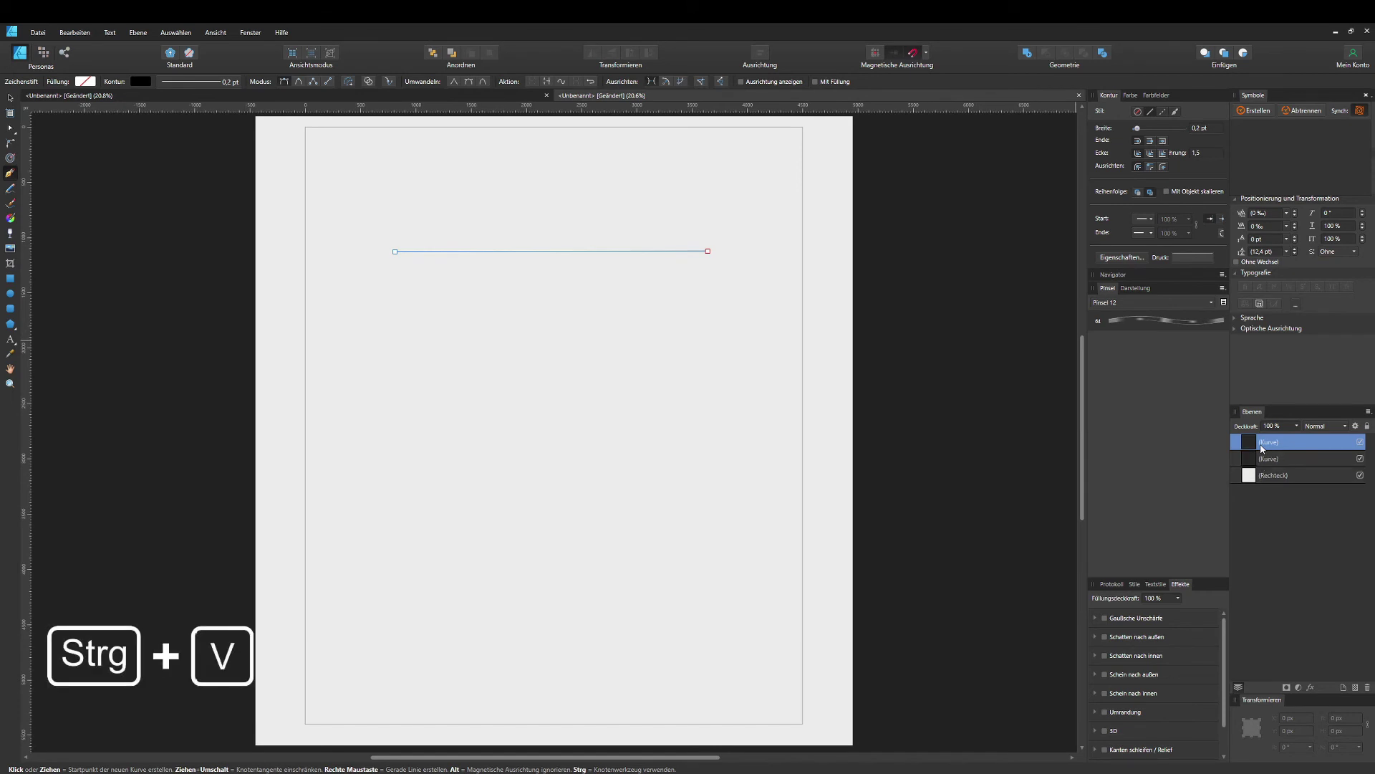
click(1273, 462)
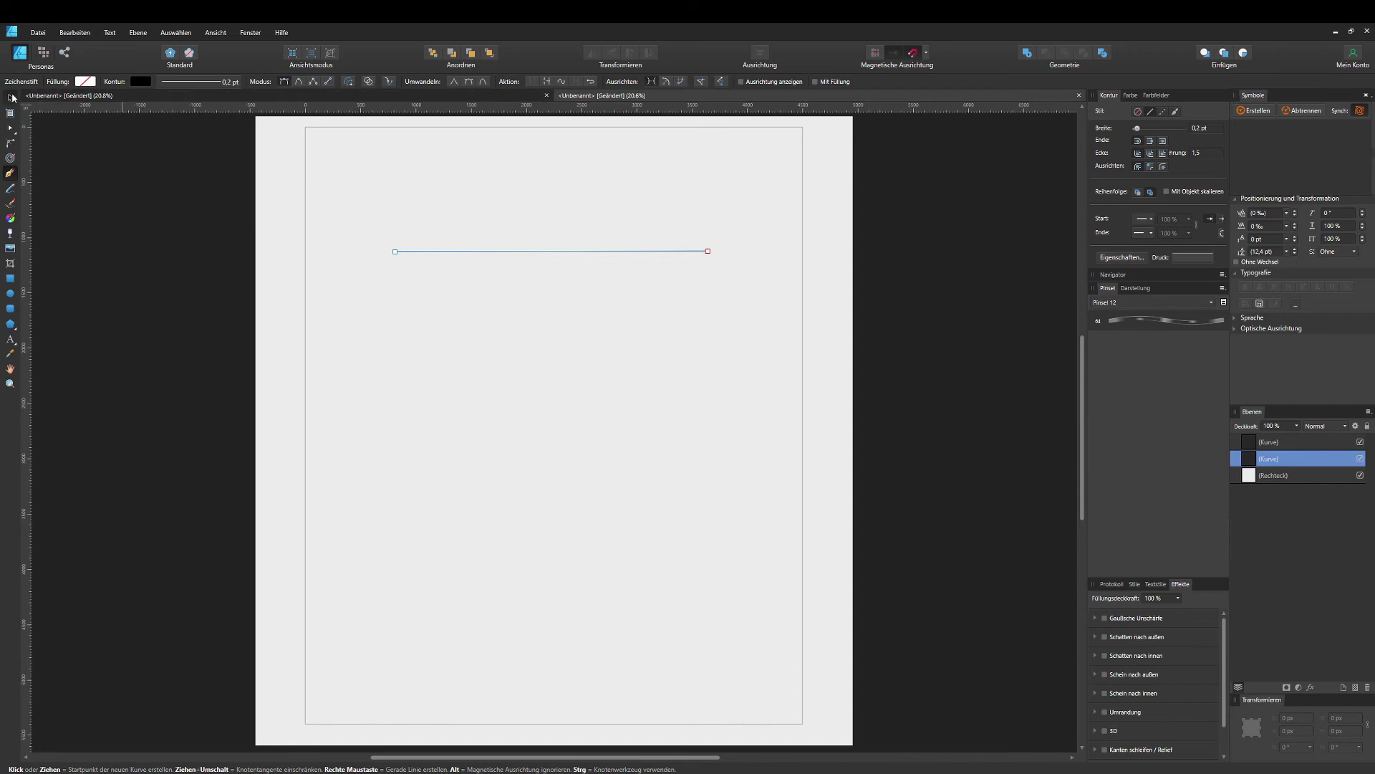
click(10, 97)
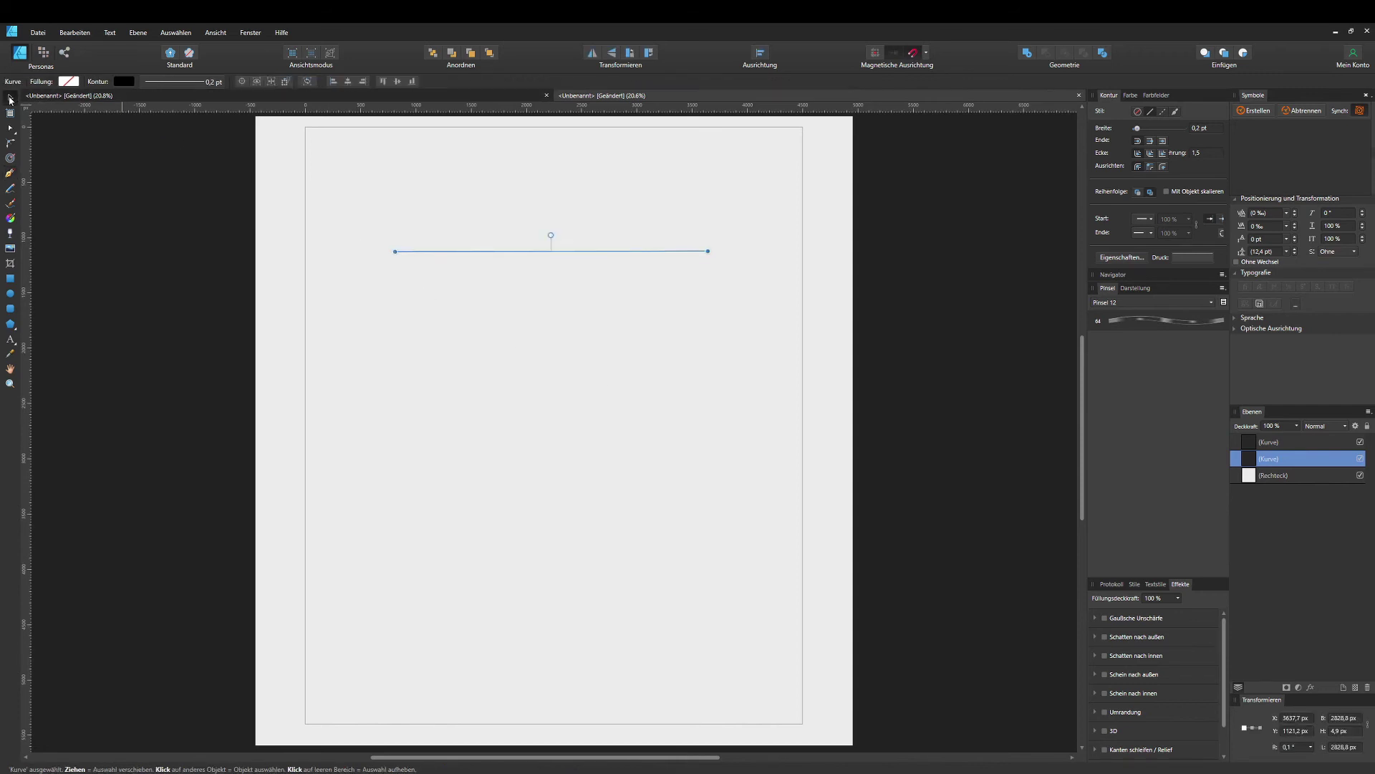
Move the duplicate line down and apply the Pinsel1 Greek key brush to the upper line
drag(569, 250, 568, 344)
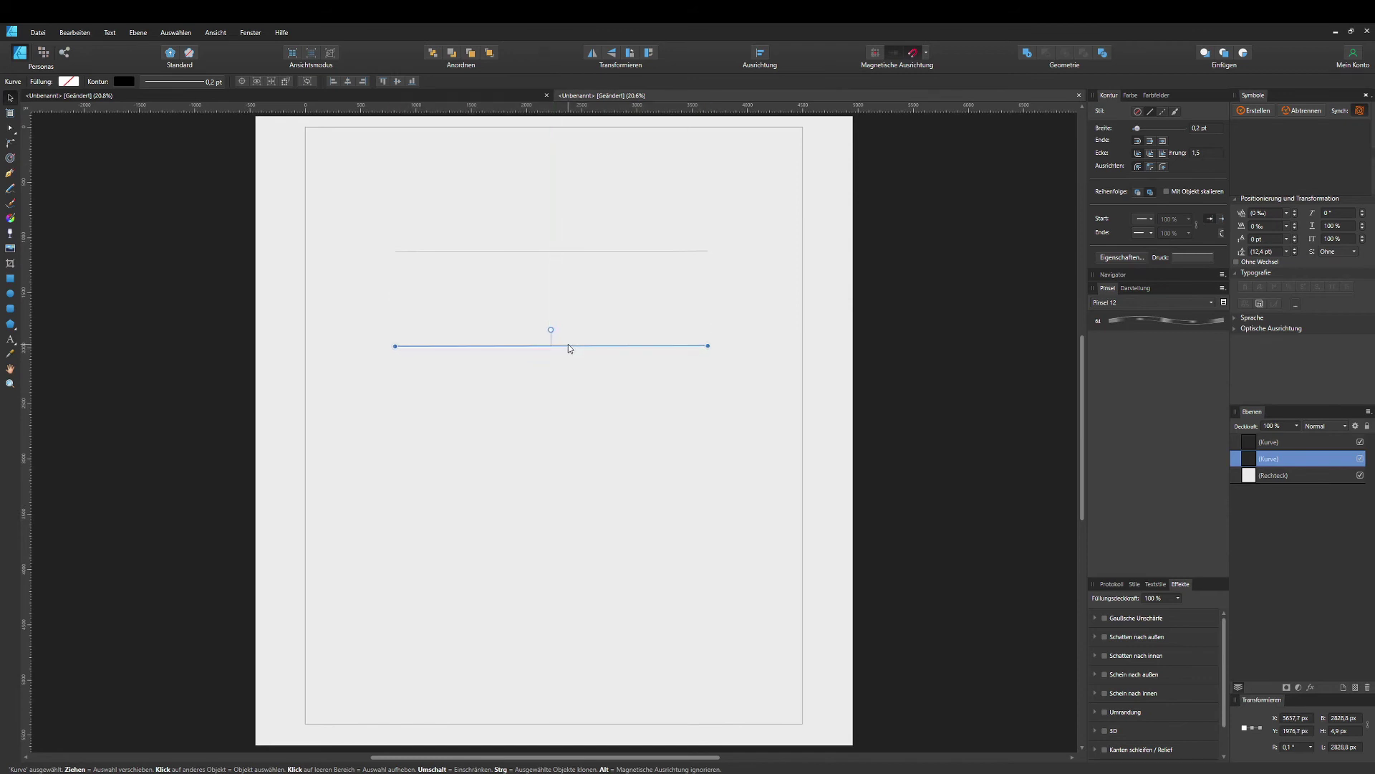
click(1283, 442)
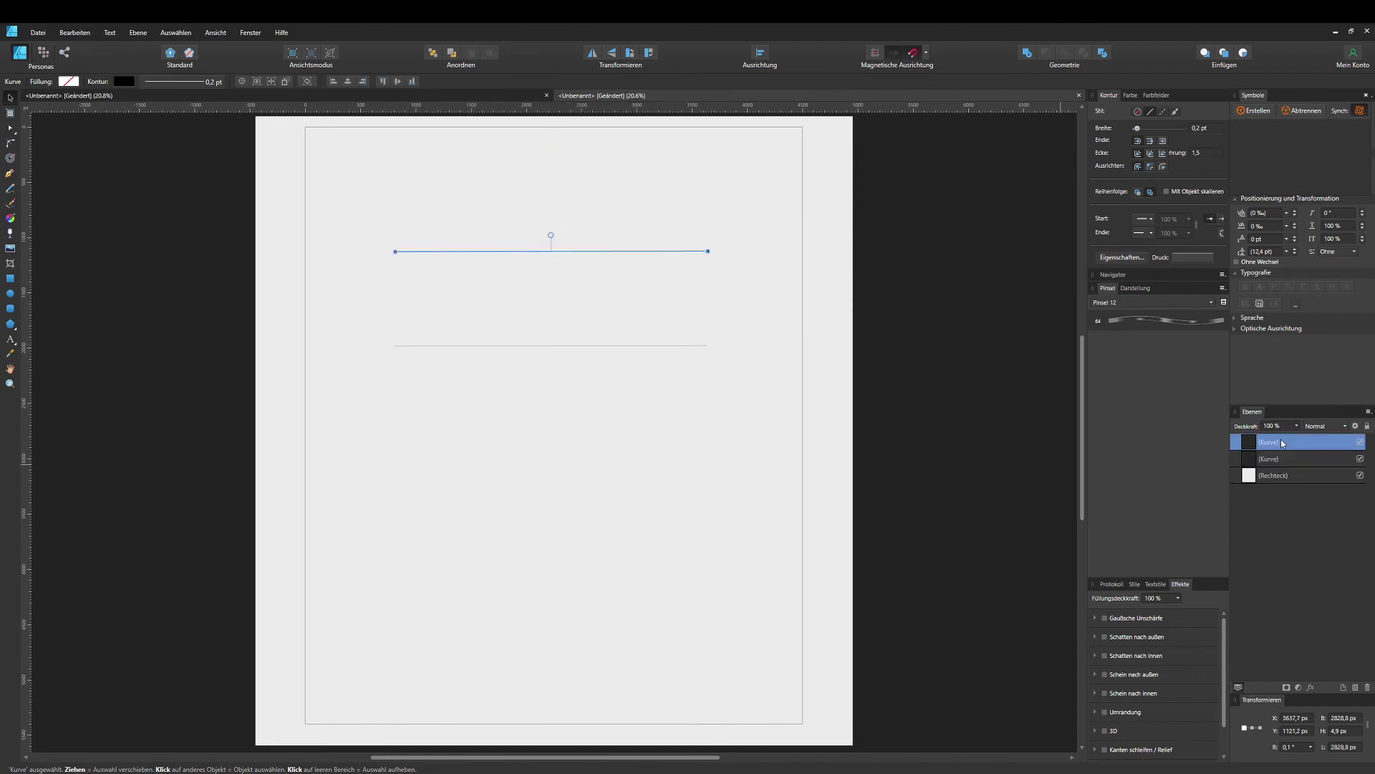
click(1146, 321)
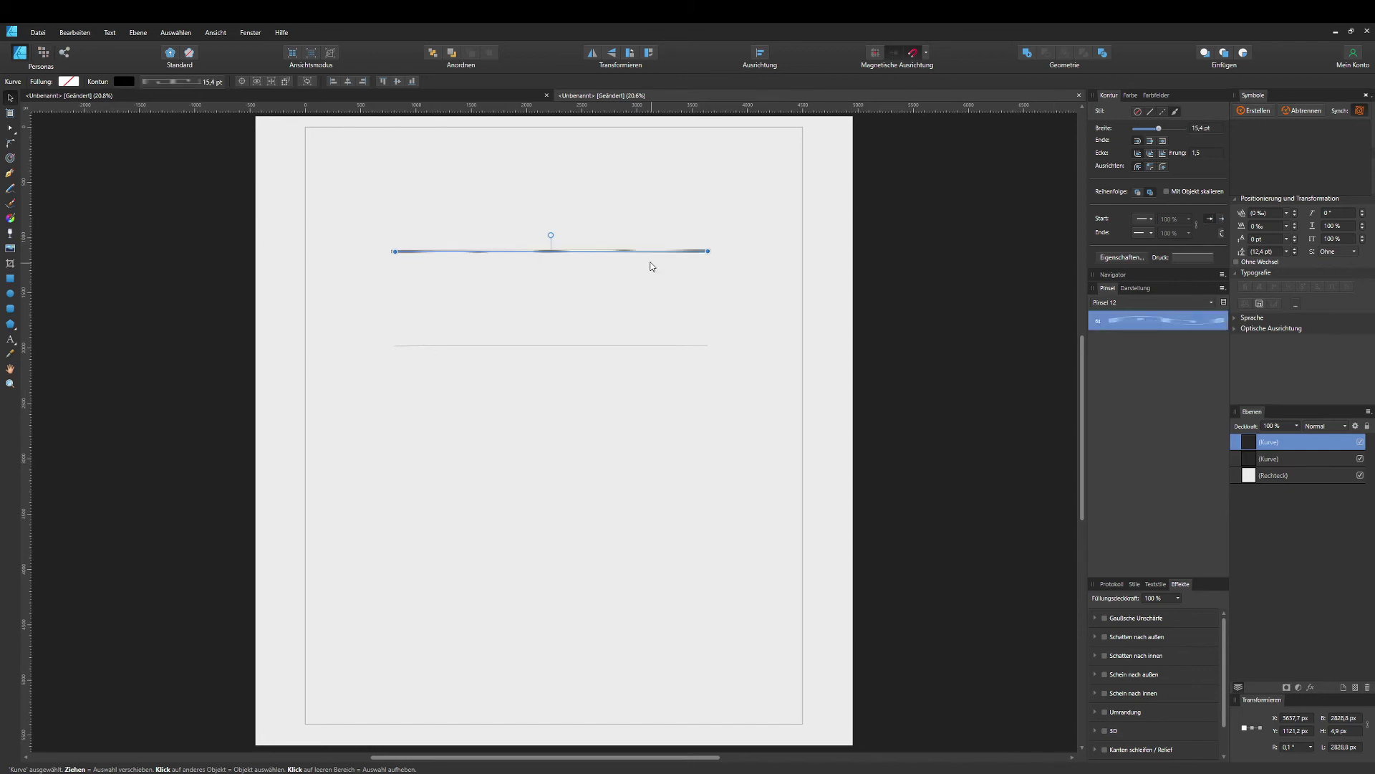
Set the brush's middle section to Wiederholen and its width to 600 px
double_click(1178, 326)
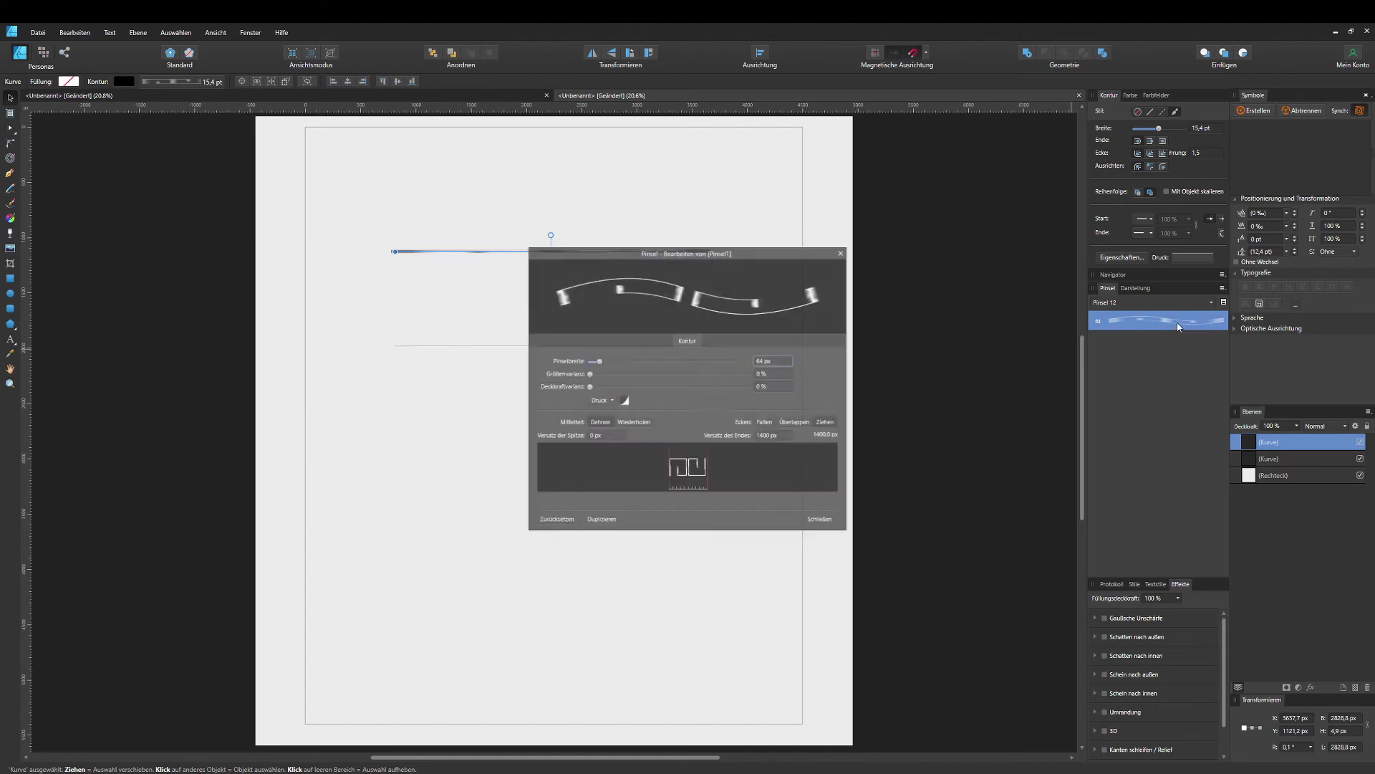
drag(694, 256, 908, 163)
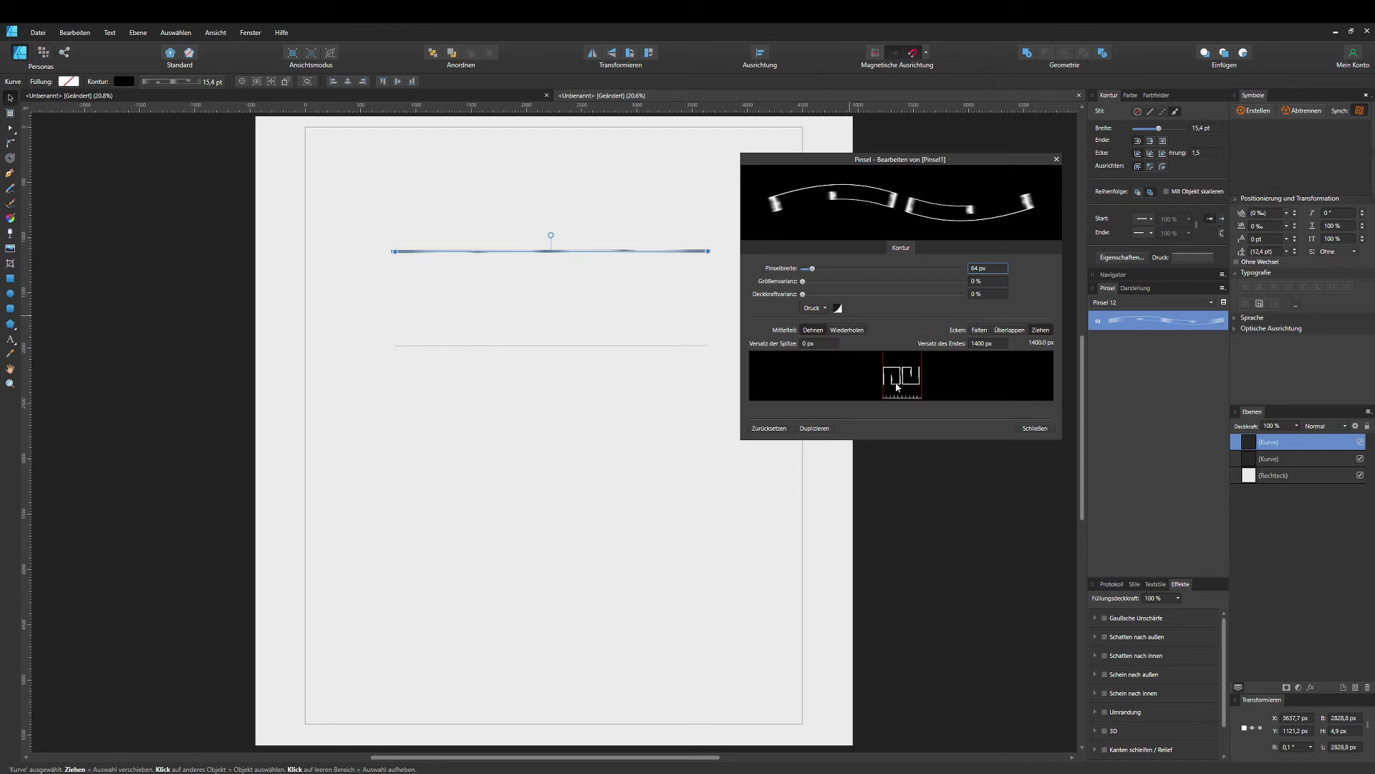
click(856, 331)
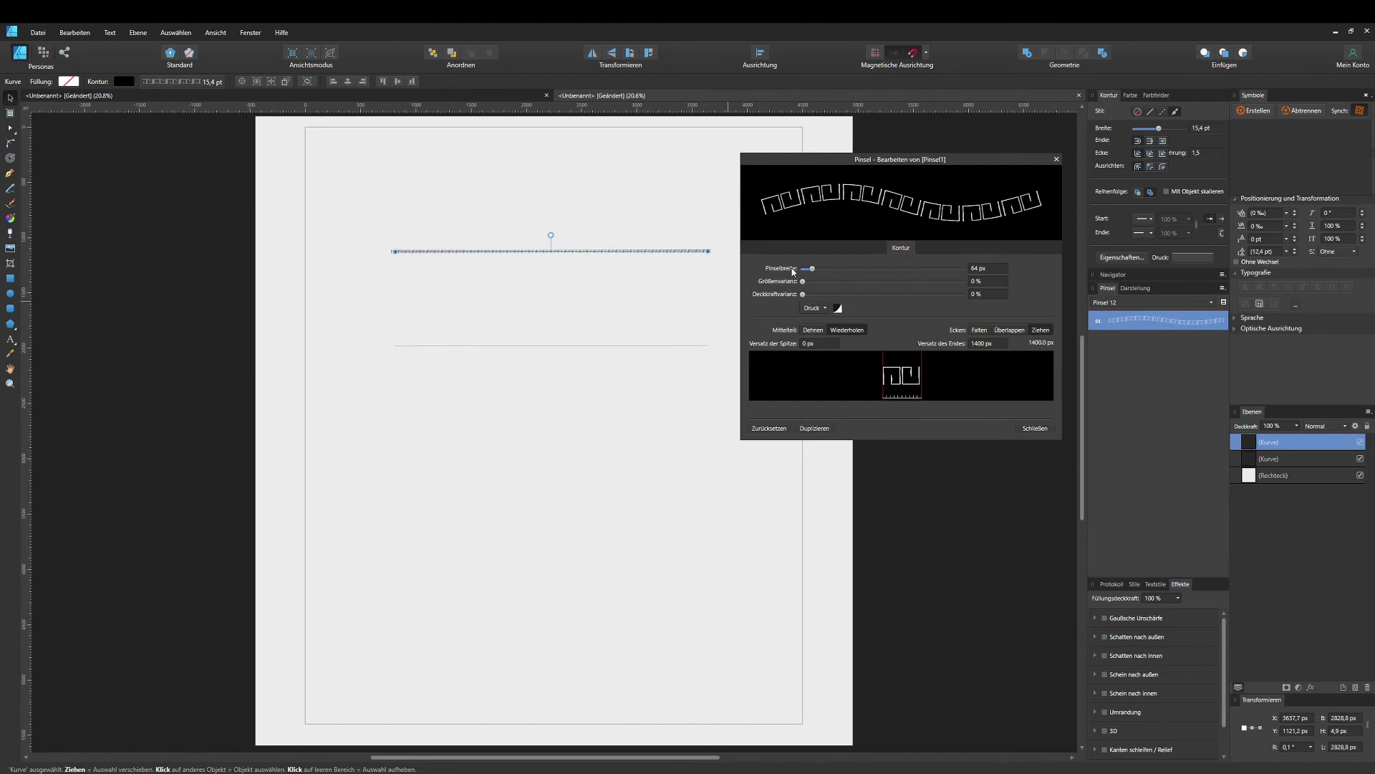
drag(813, 270, 901, 272)
click(985, 269)
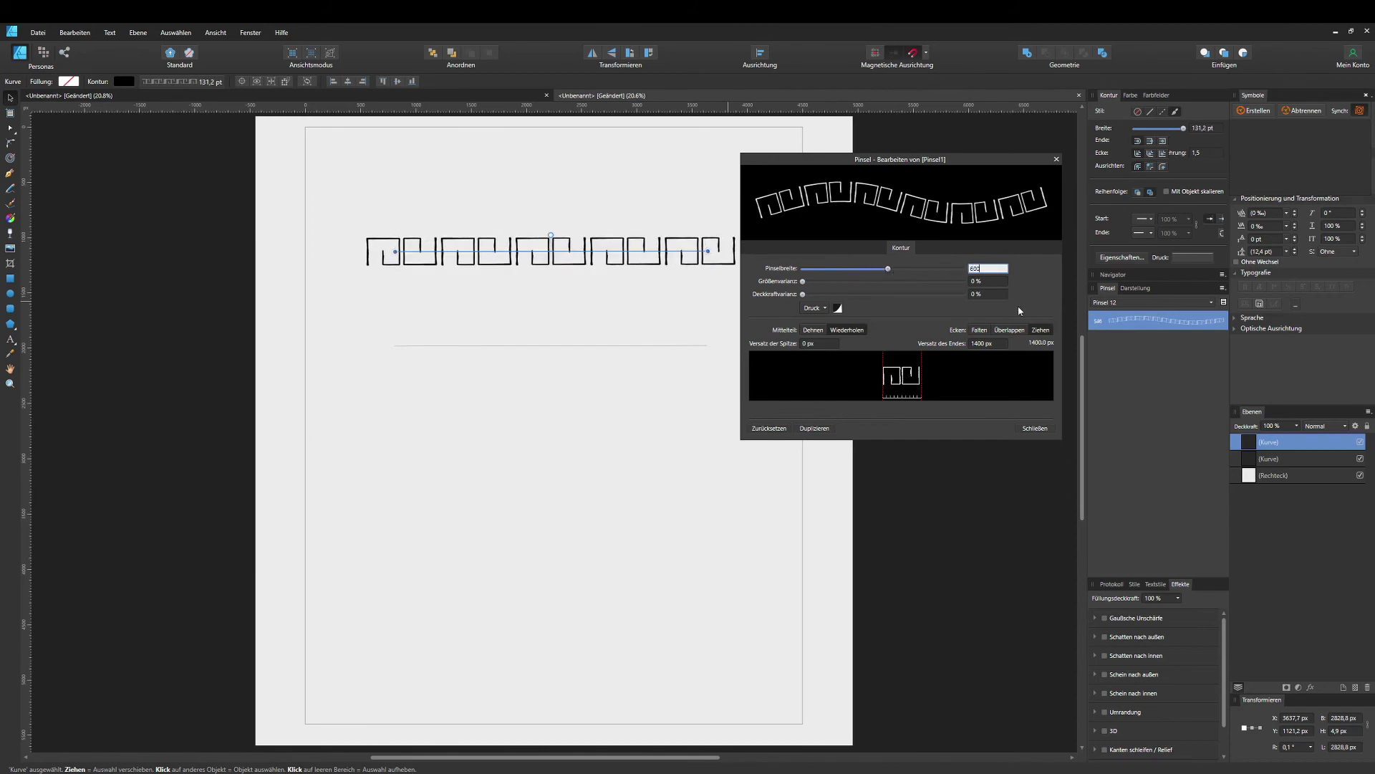
key(Tab)
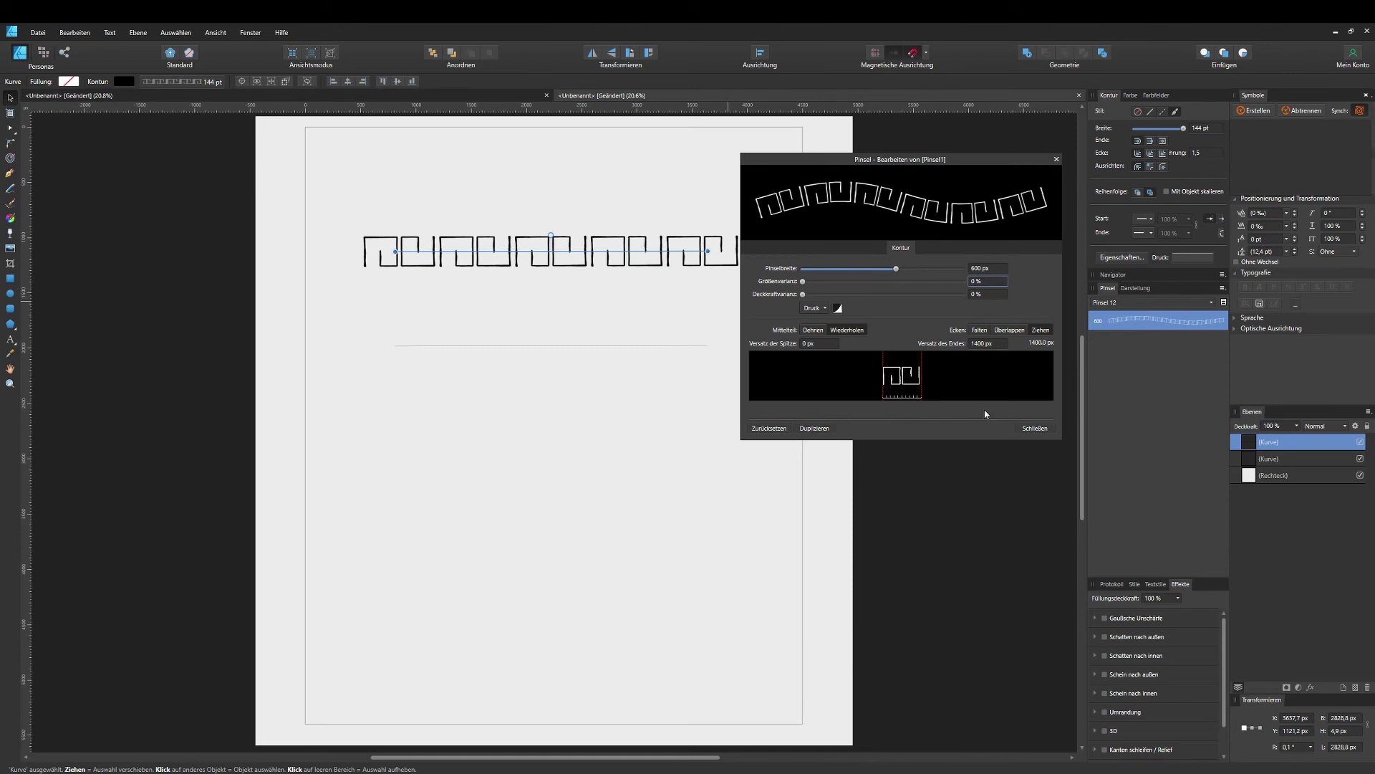
click(1032, 430)
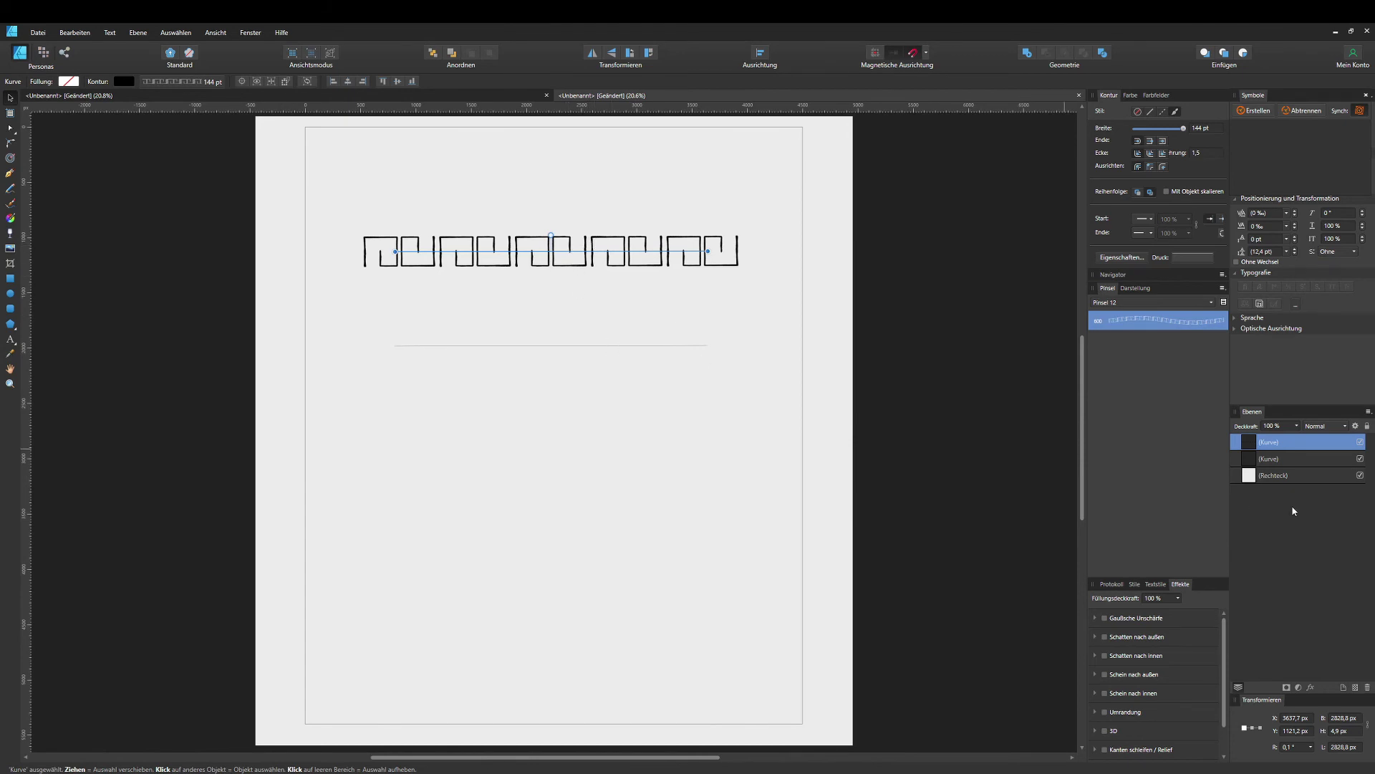
With the lower line selected, import Pinsel2.png as a second brush into the Pinsel 12 category
click(1288, 458)
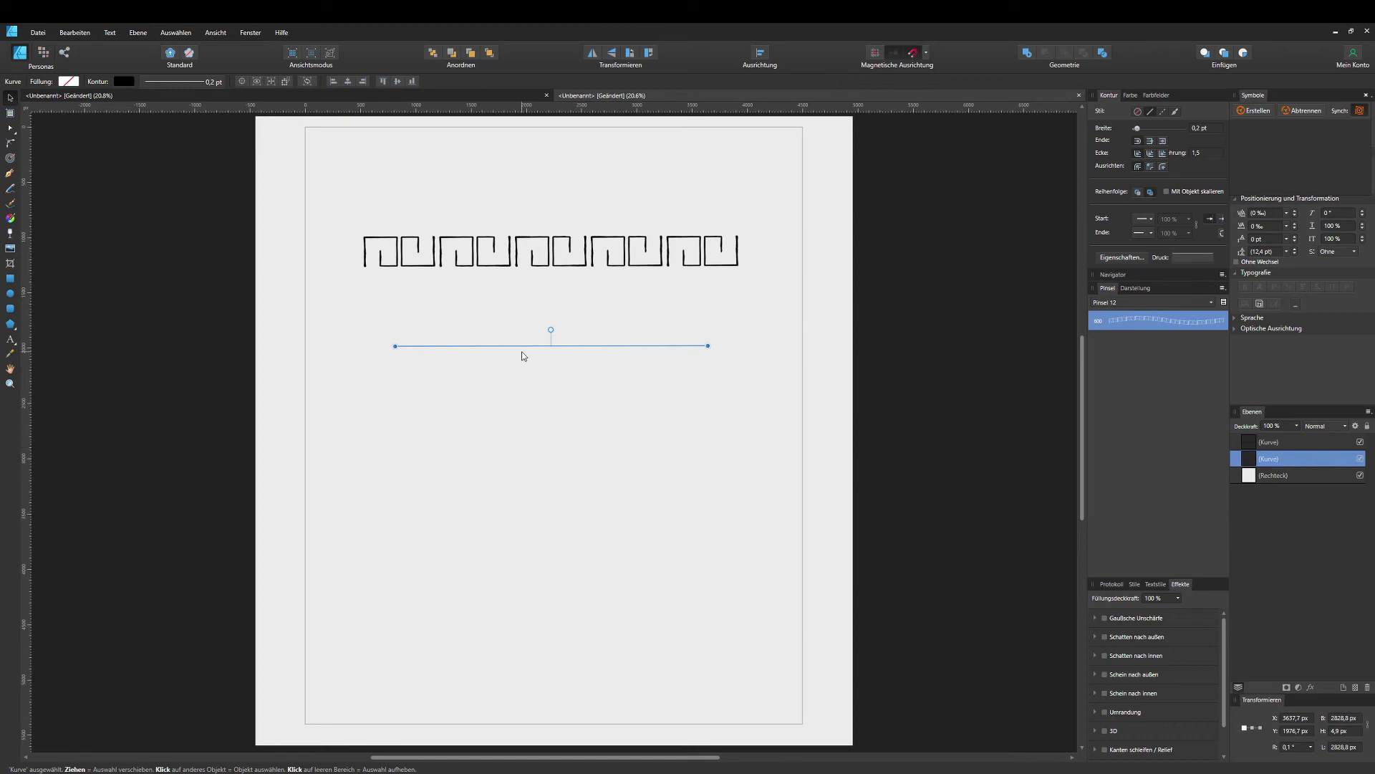
click(1223, 288)
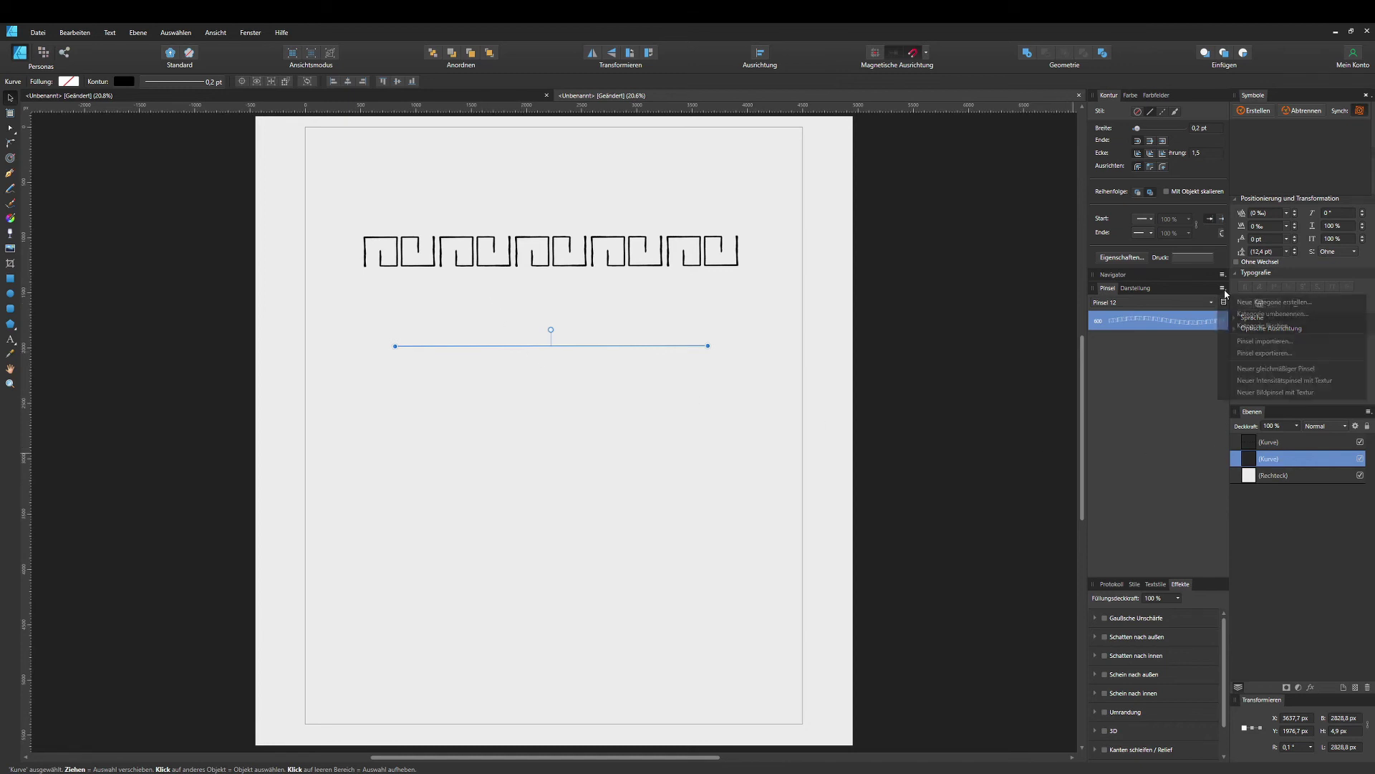
click(1261, 380)
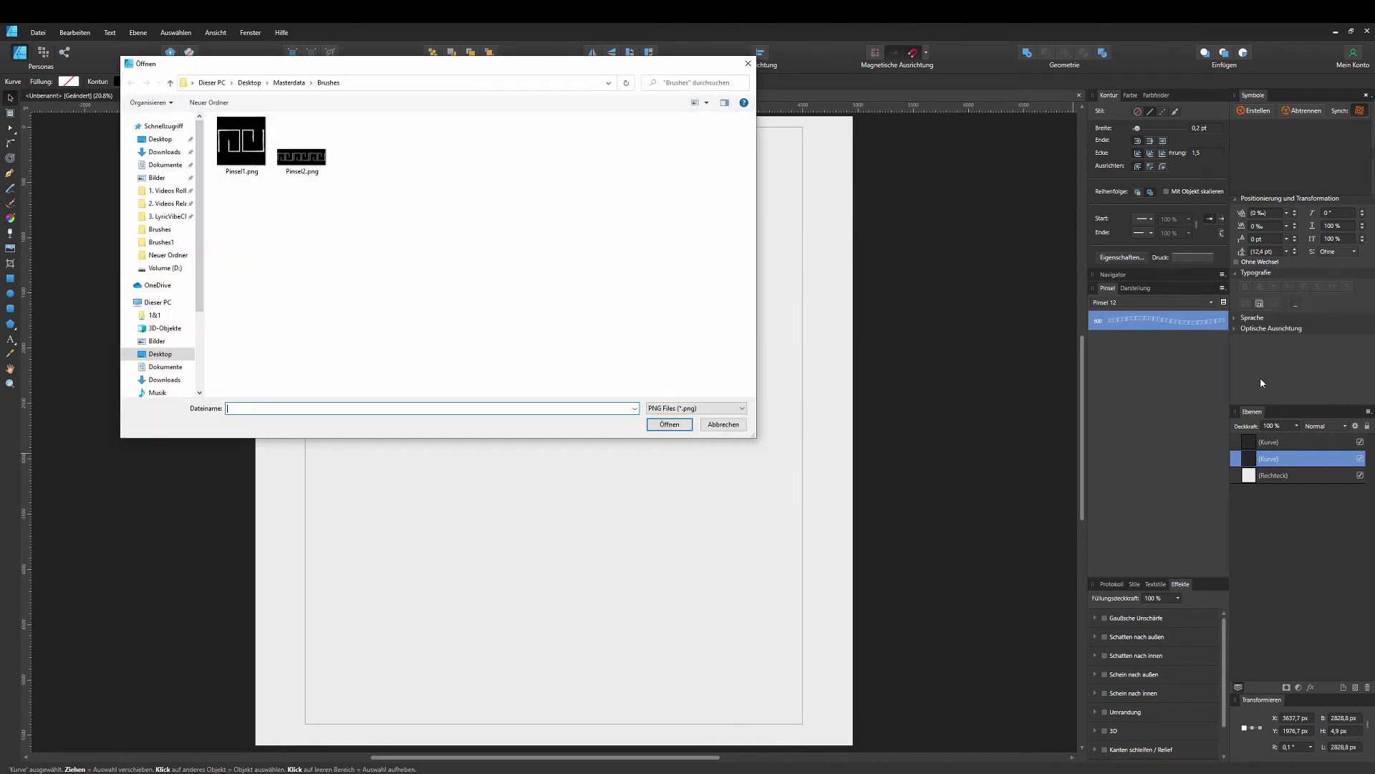
double_click(309, 167)
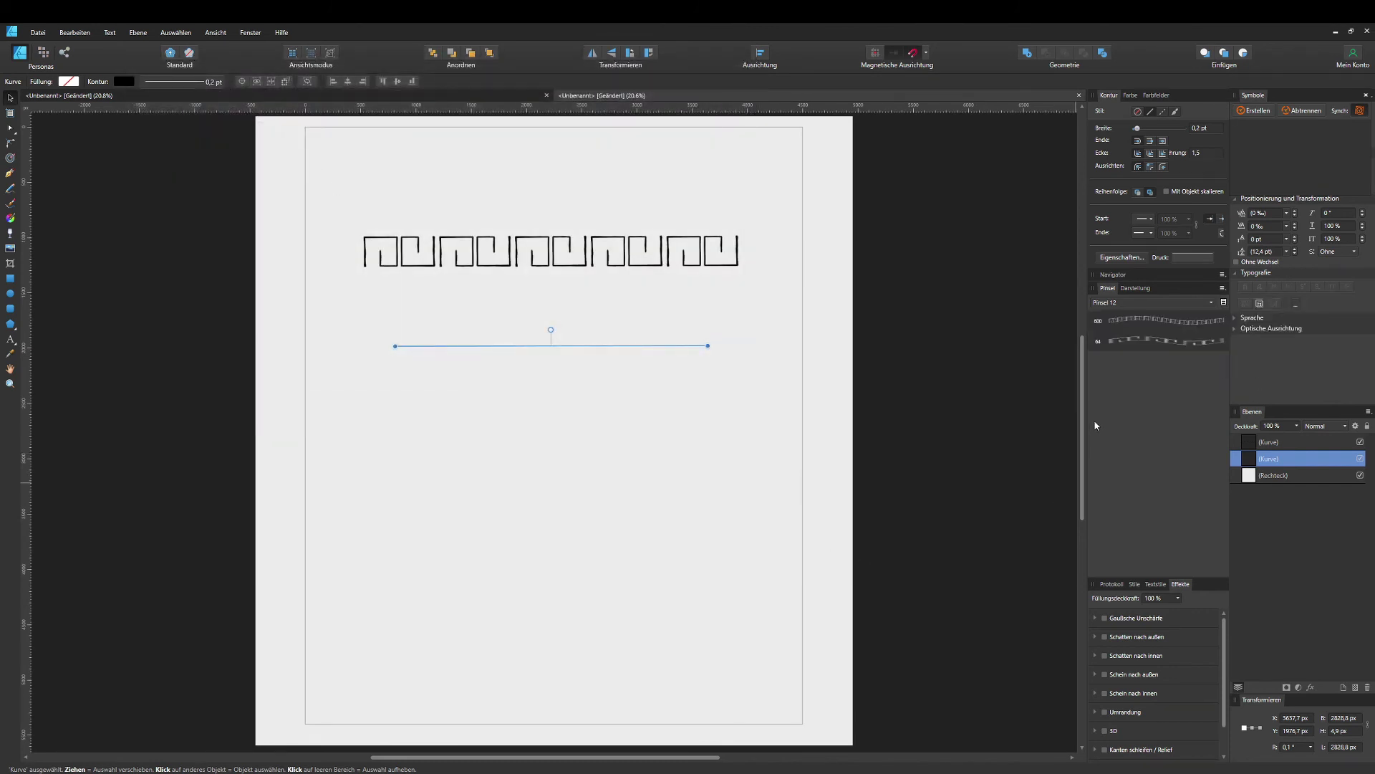
Apply the Pinsel2 brush to the lower line: repeating middle, 600 px width, 1400/2800 px offsets
double_click(1141, 343)
drag(729, 255, 965, 171)
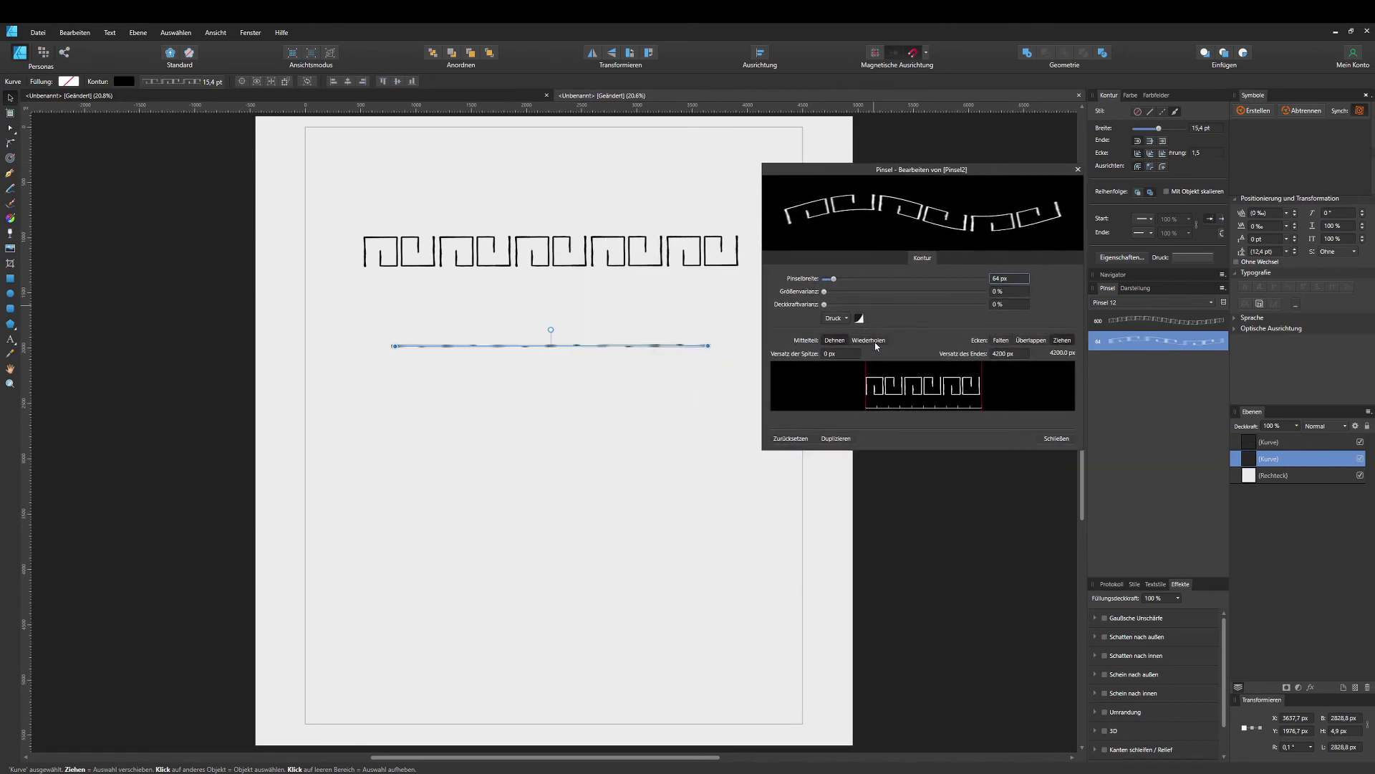
click(875, 345)
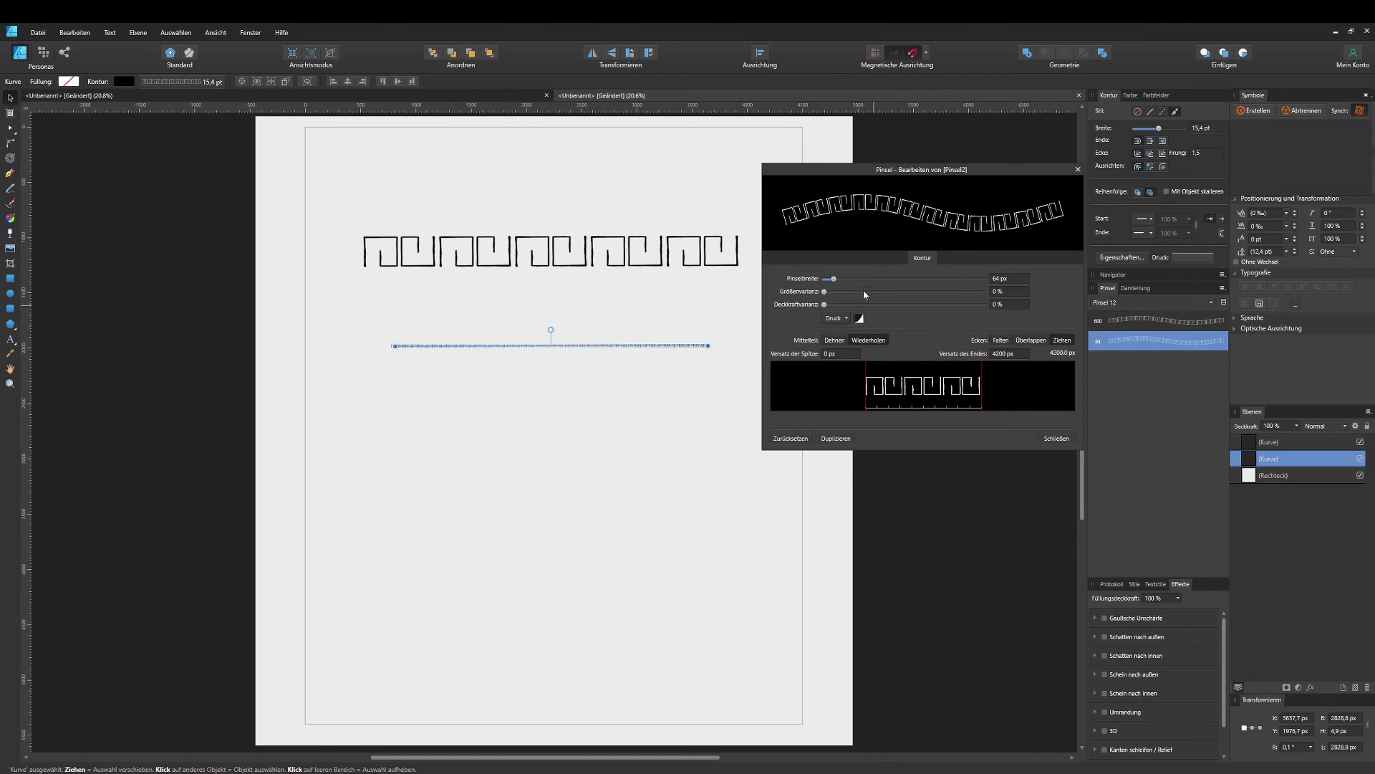
click(1010, 278)
key(Tab)
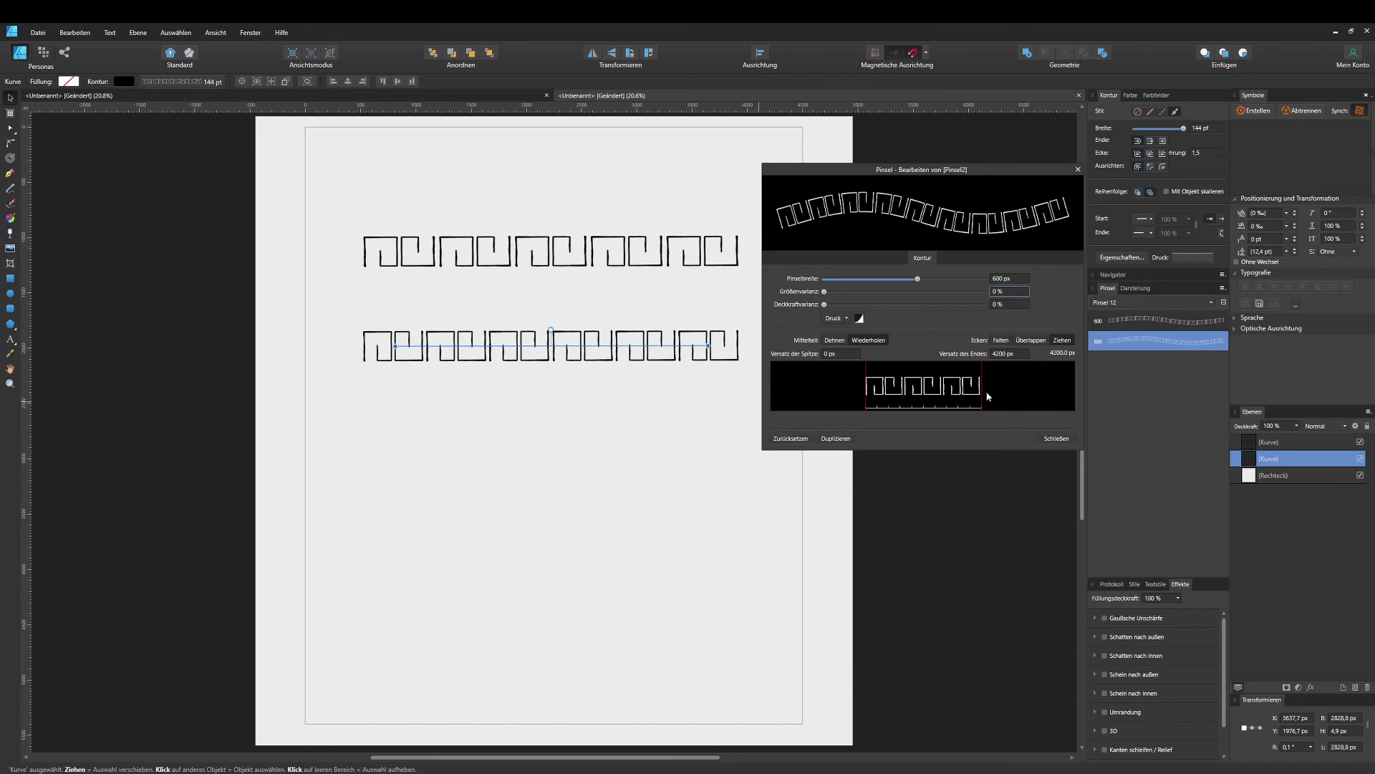
click(830, 354)
text(1400)
key(Tab)
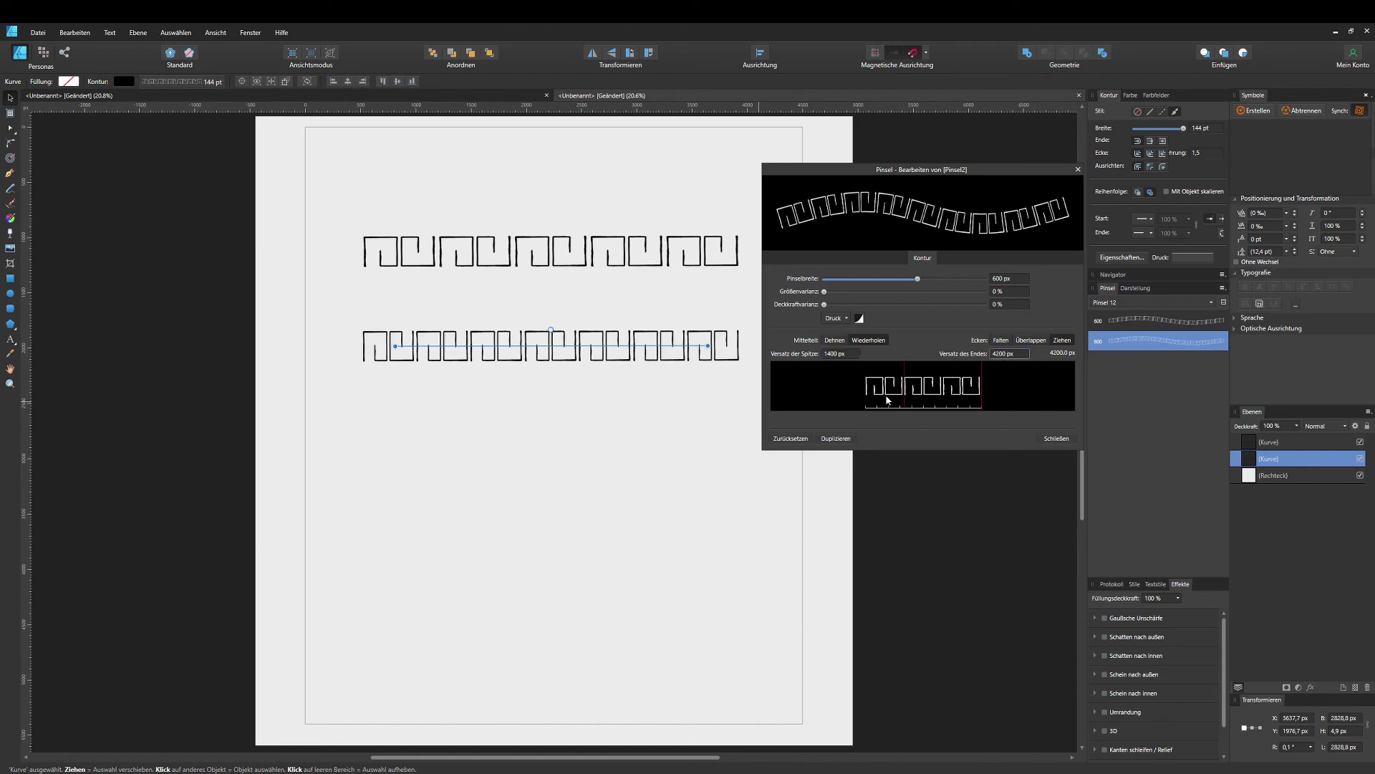
click(1025, 354)
text(2800)
key(Tab)
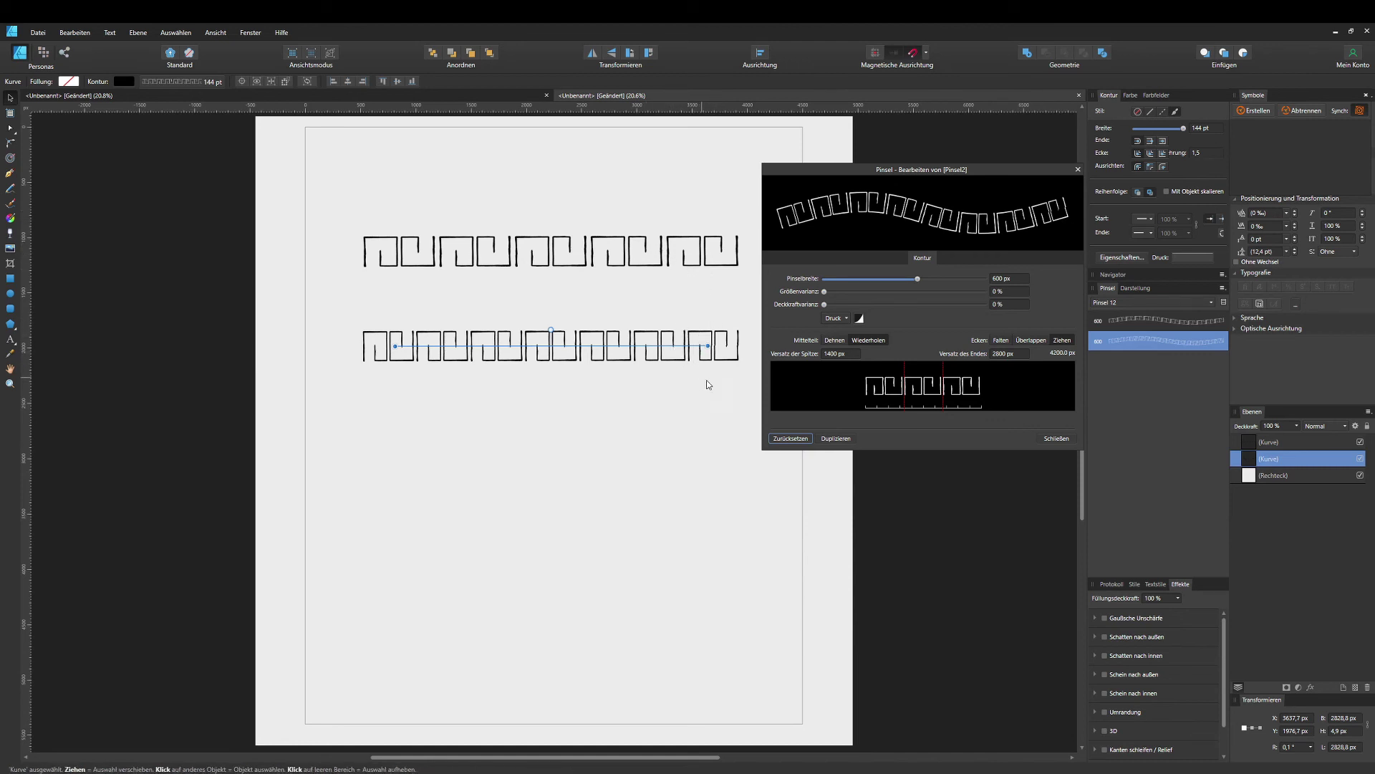
click(1064, 438)
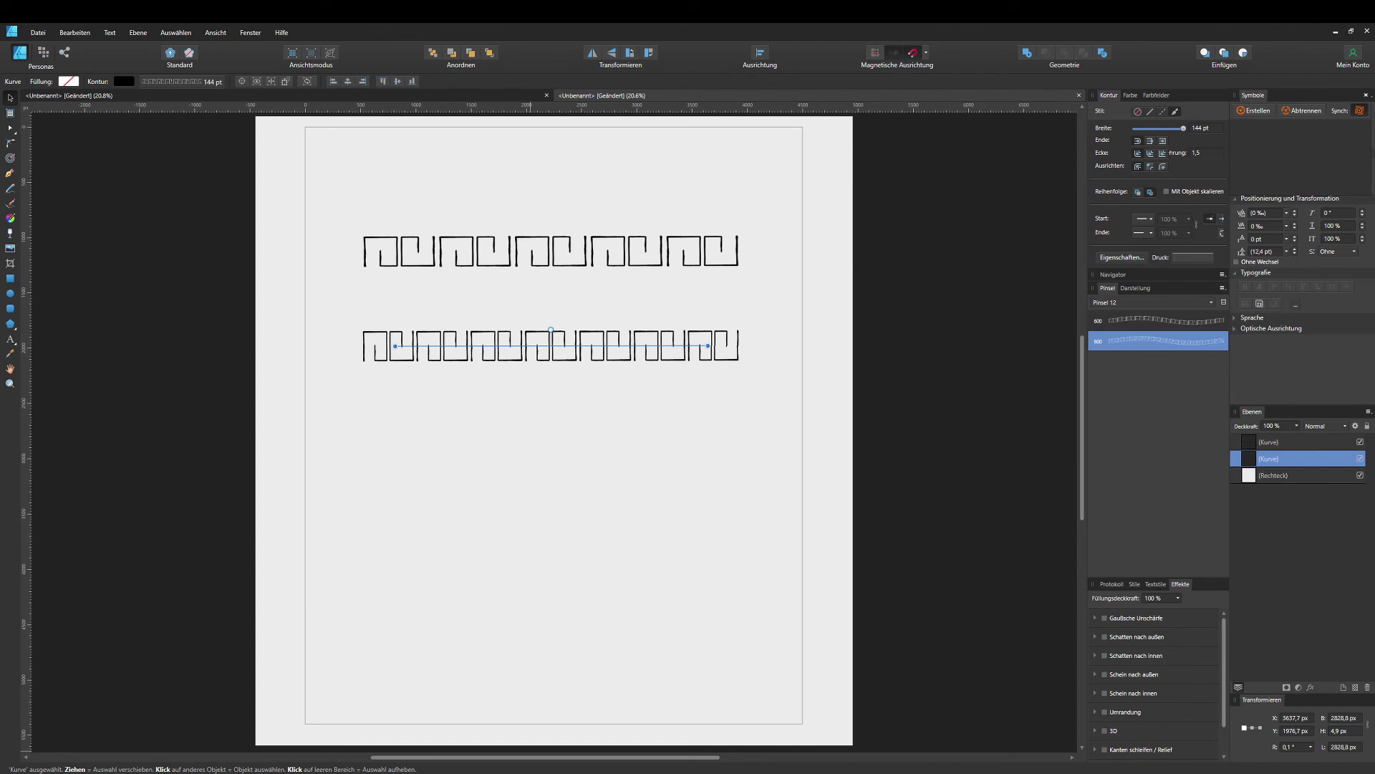
Briefly view the Pinsel2.png and Pinsel1.png samples in Photos, then return to Affinity Designer
key(alt+Tab)
click(187, 404)
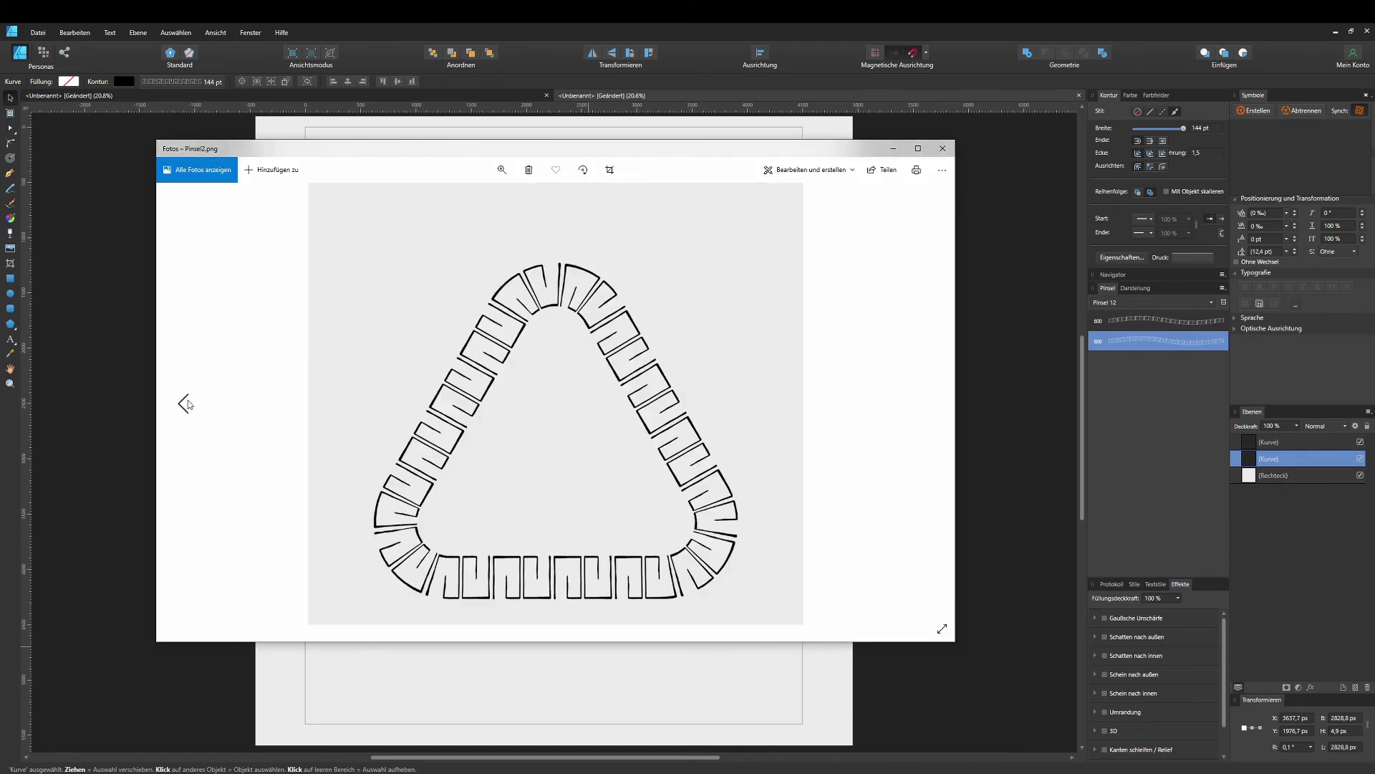
click(186, 404)
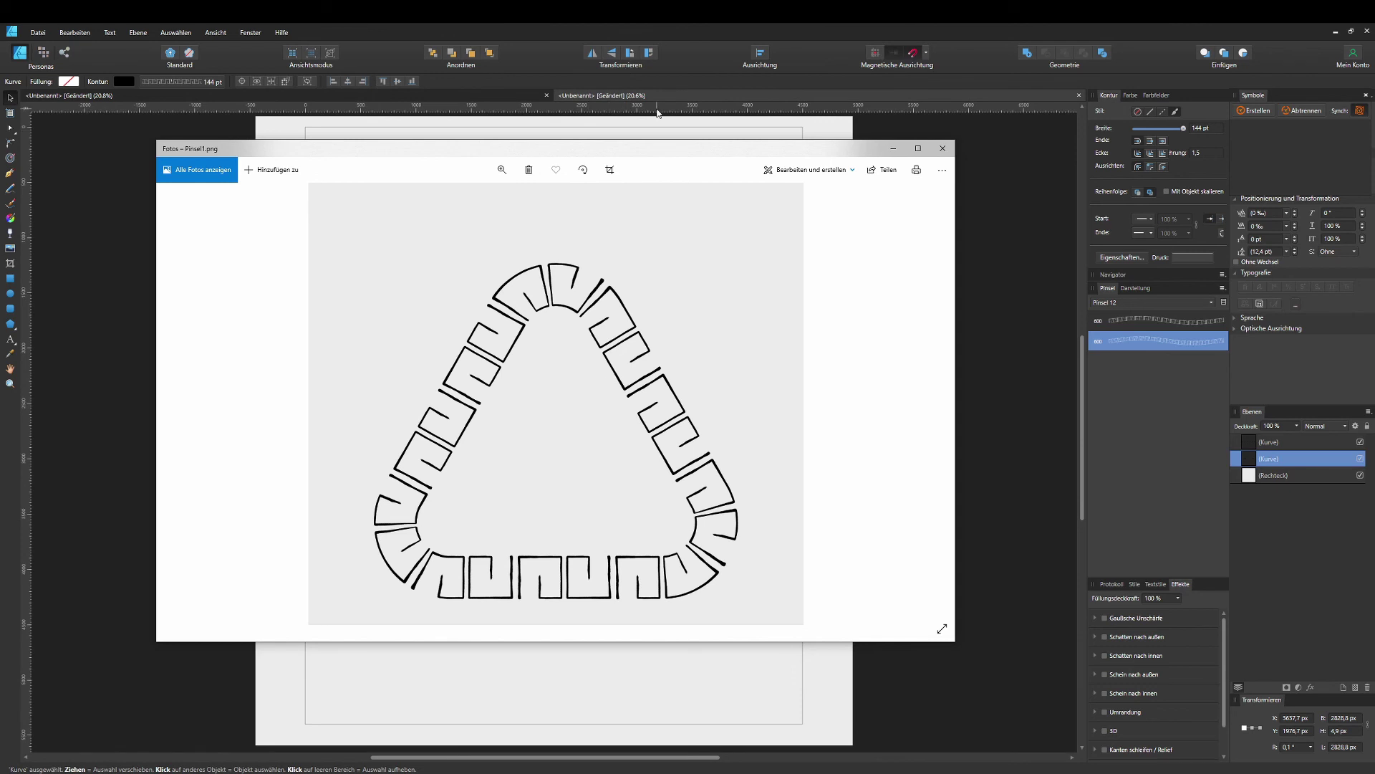
click(665, 27)
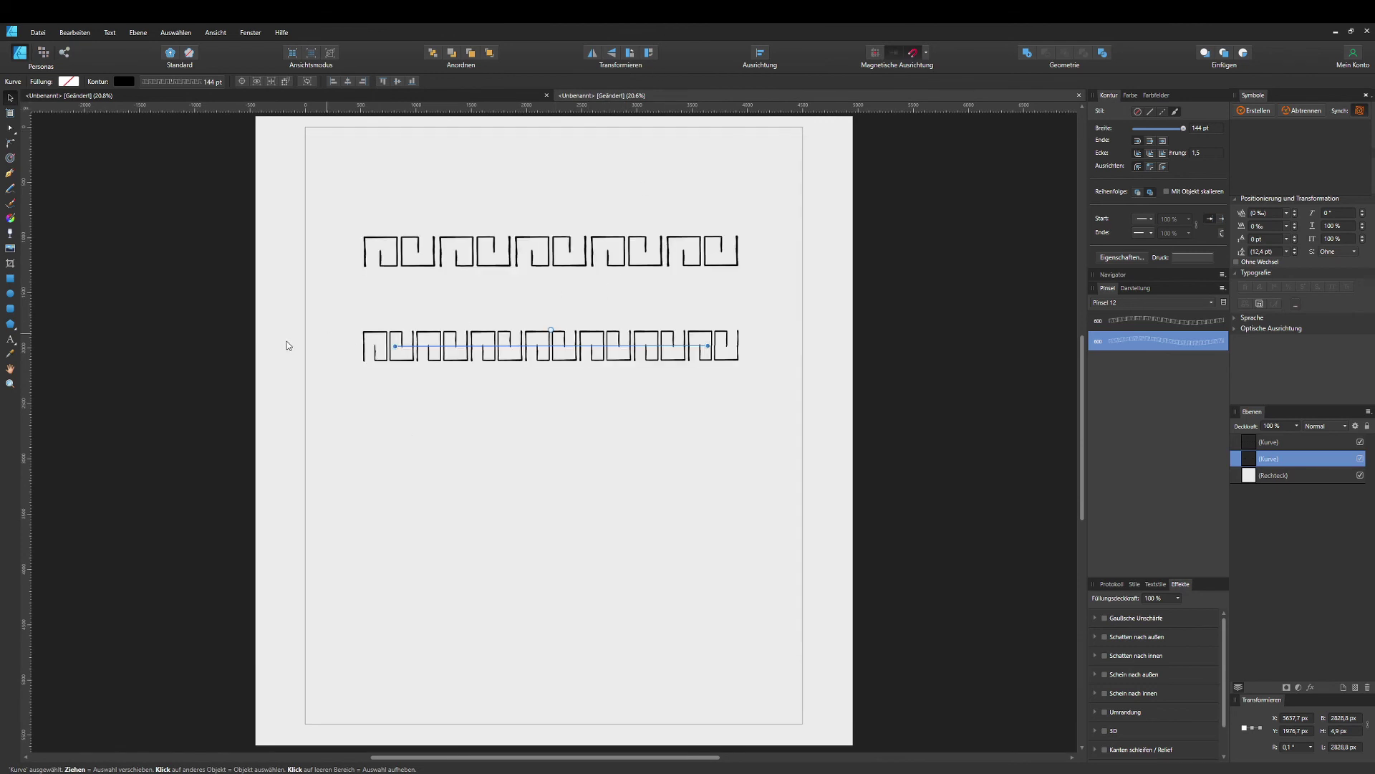
Draw a test triangle, then undo it along with both meander lines
click(12, 326)
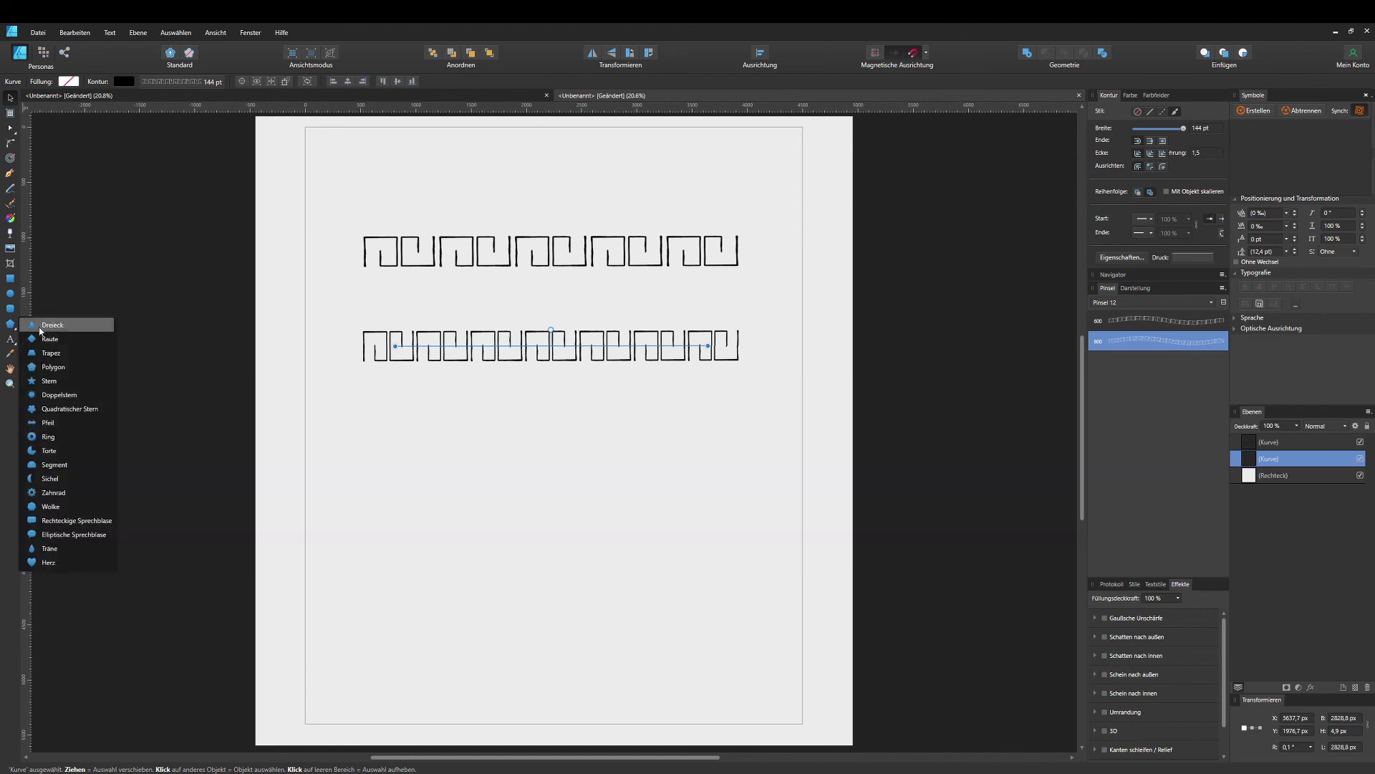
click(47, 326)
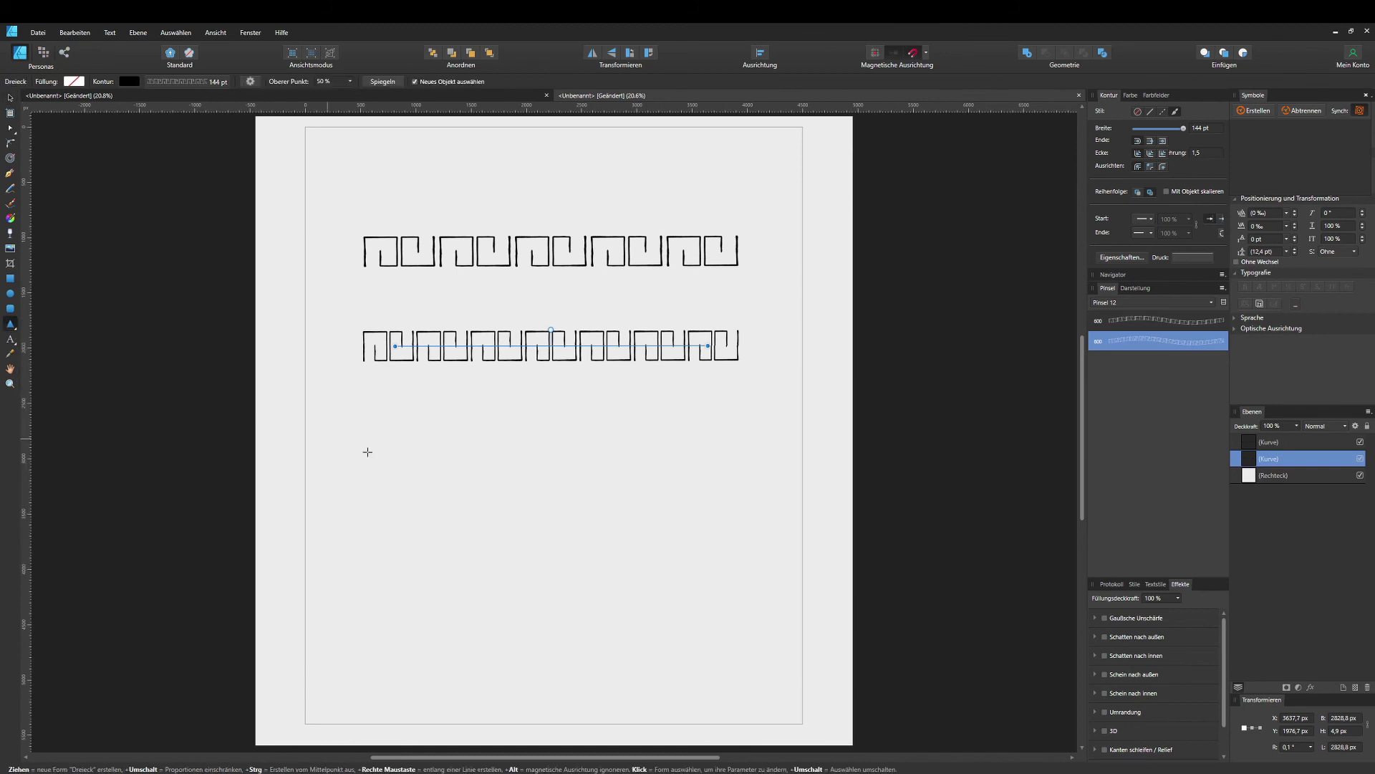
drag(430, 411, 671, 653)
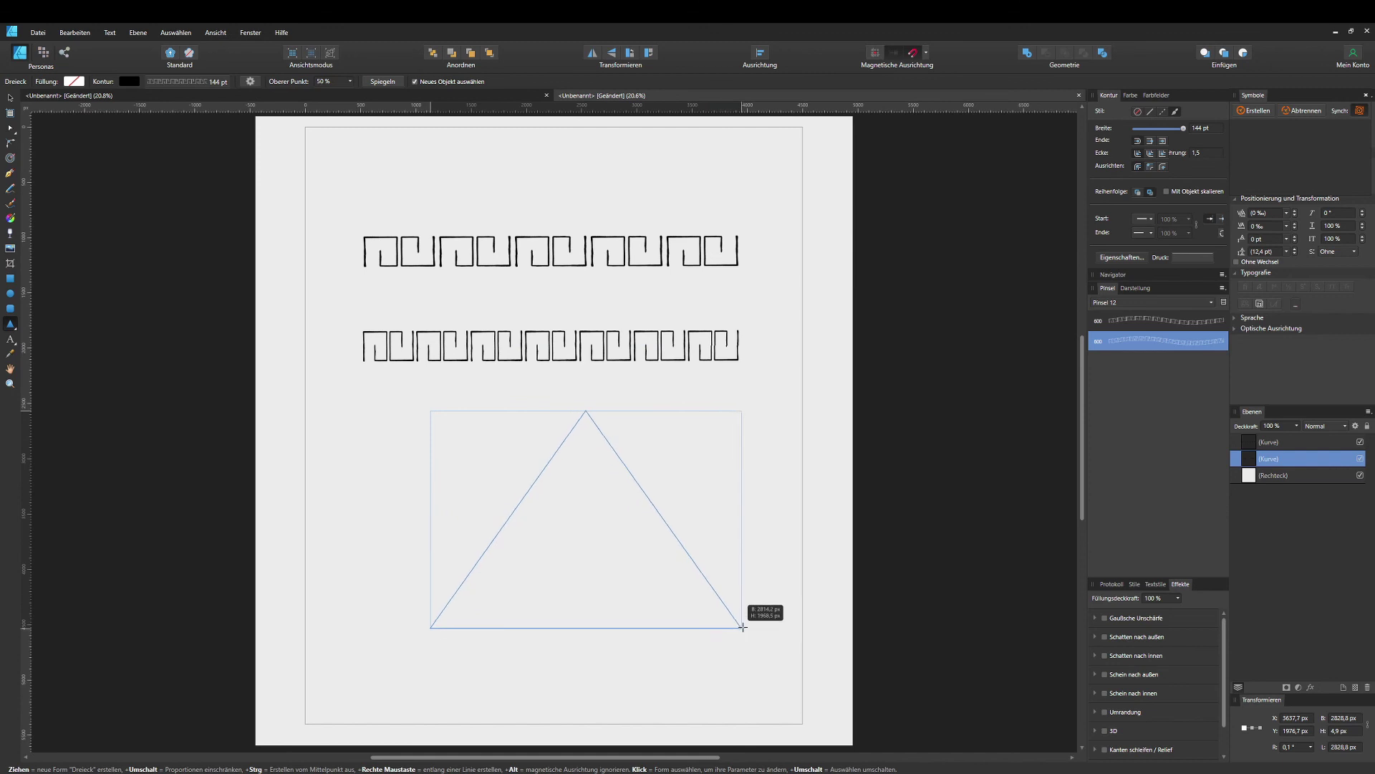
drag(670, 654, 732, 650)
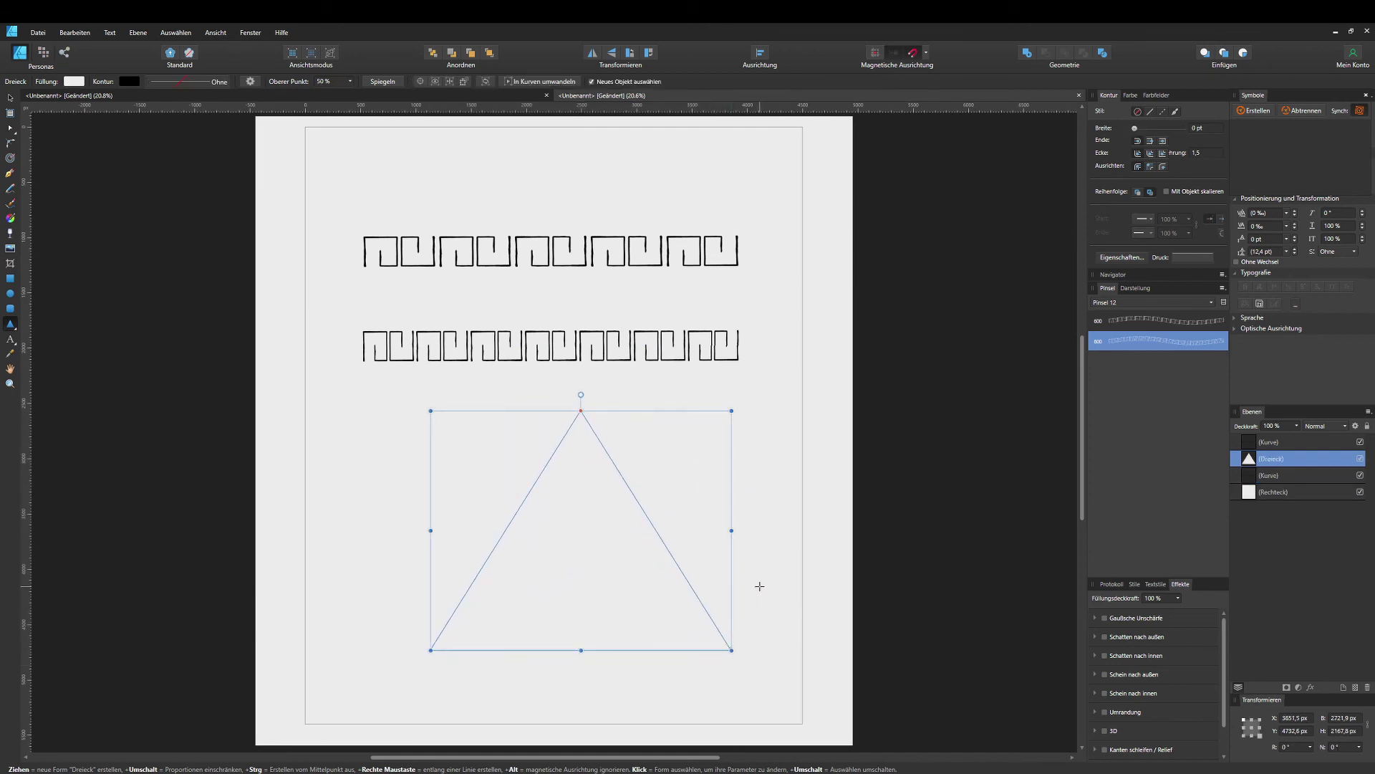
key(ctrl+z)
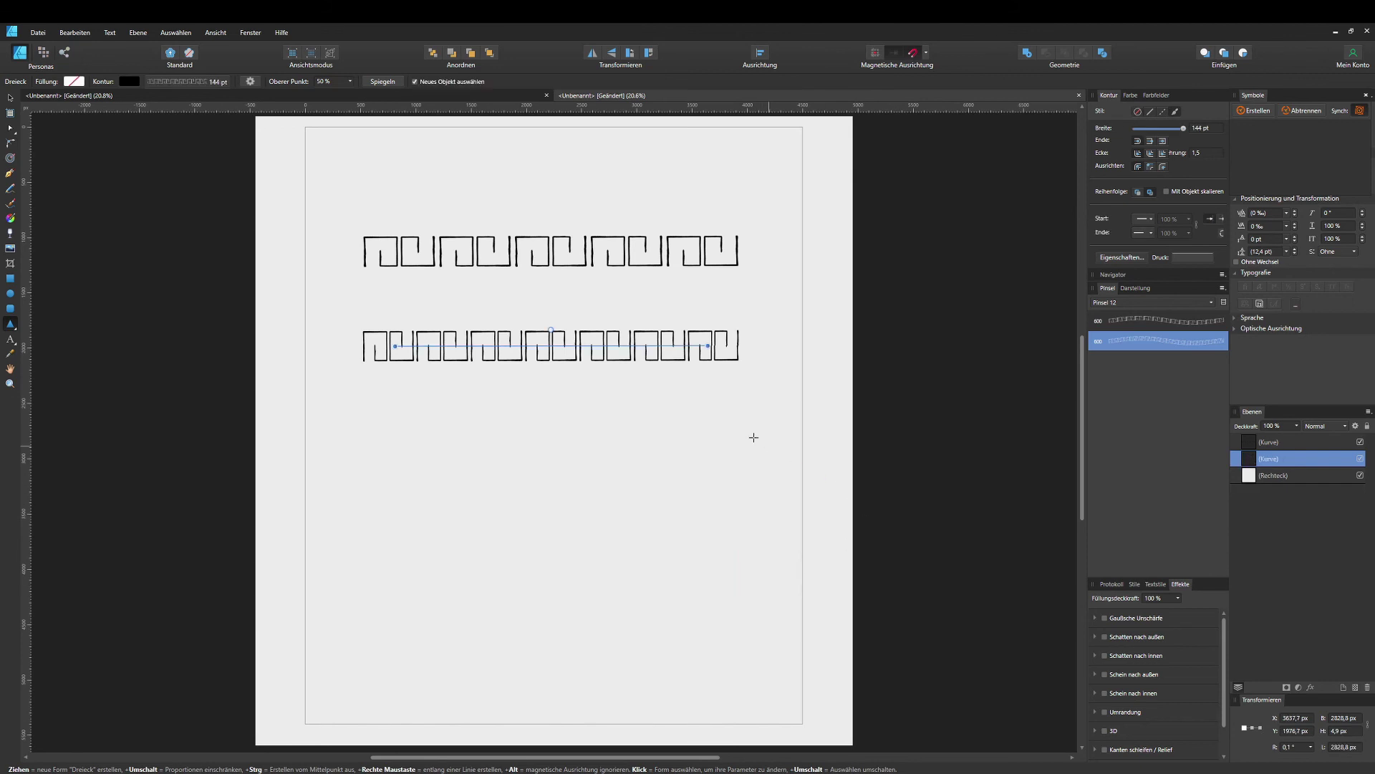
key(ctrl+z)
key(ctrl+z)
key(ctrl+z)
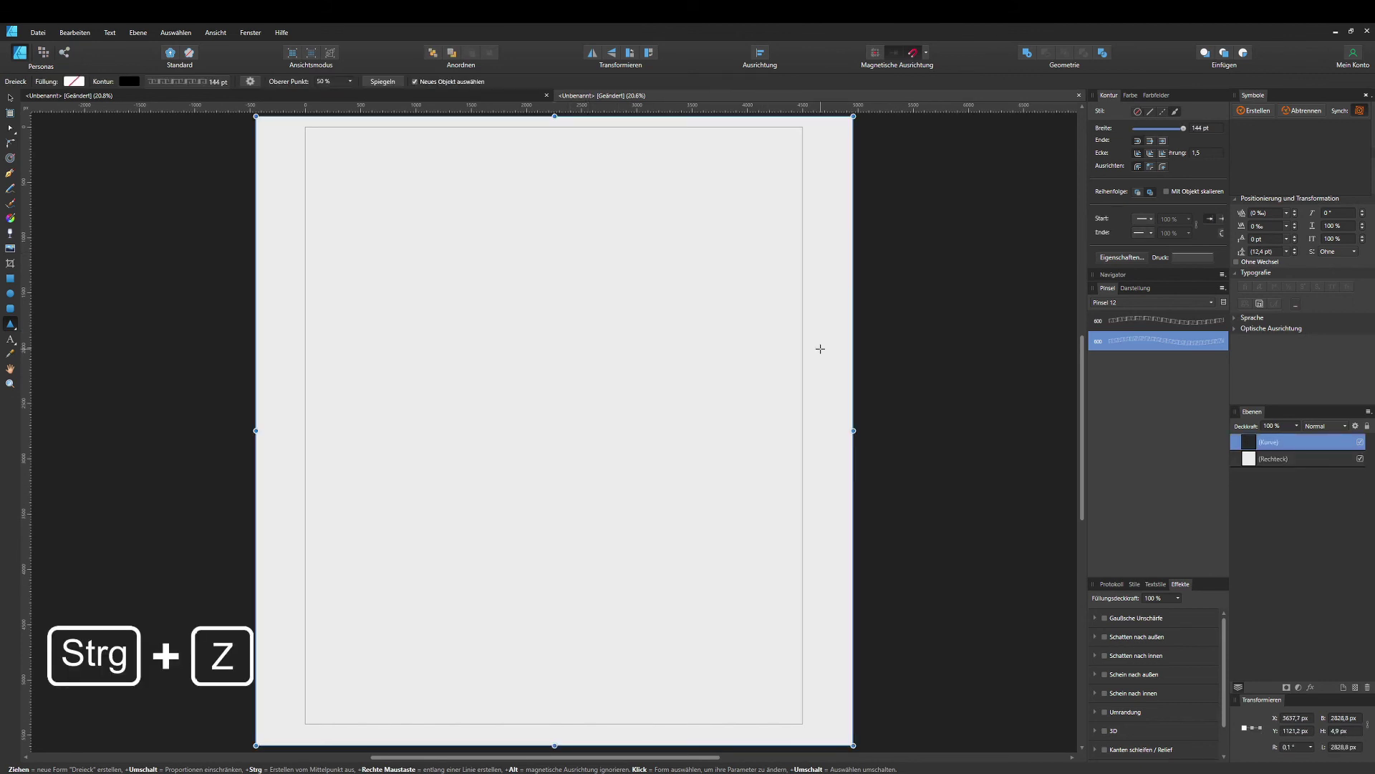
Draw a polygon near the page centre and set its sides to 3, making a triangle
click(14, 330)
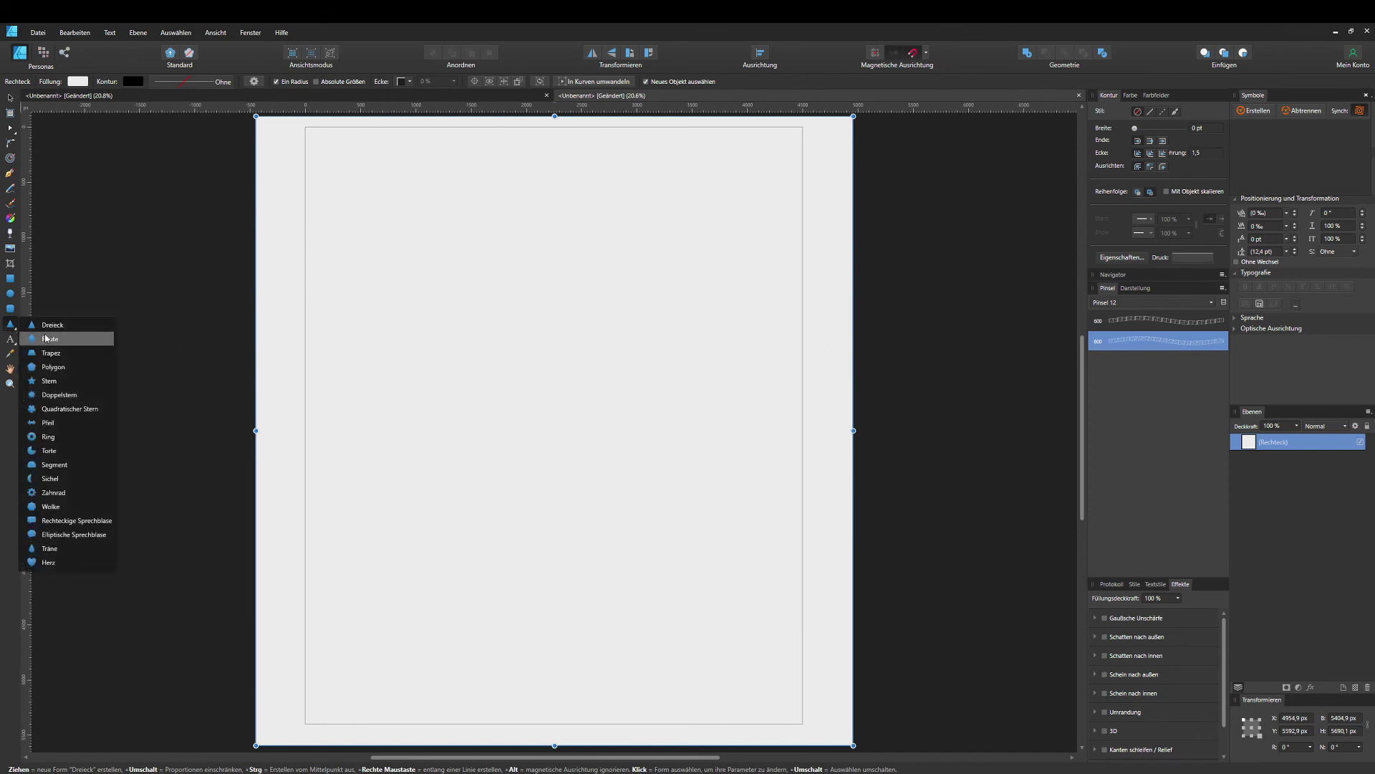
click(51, 368)
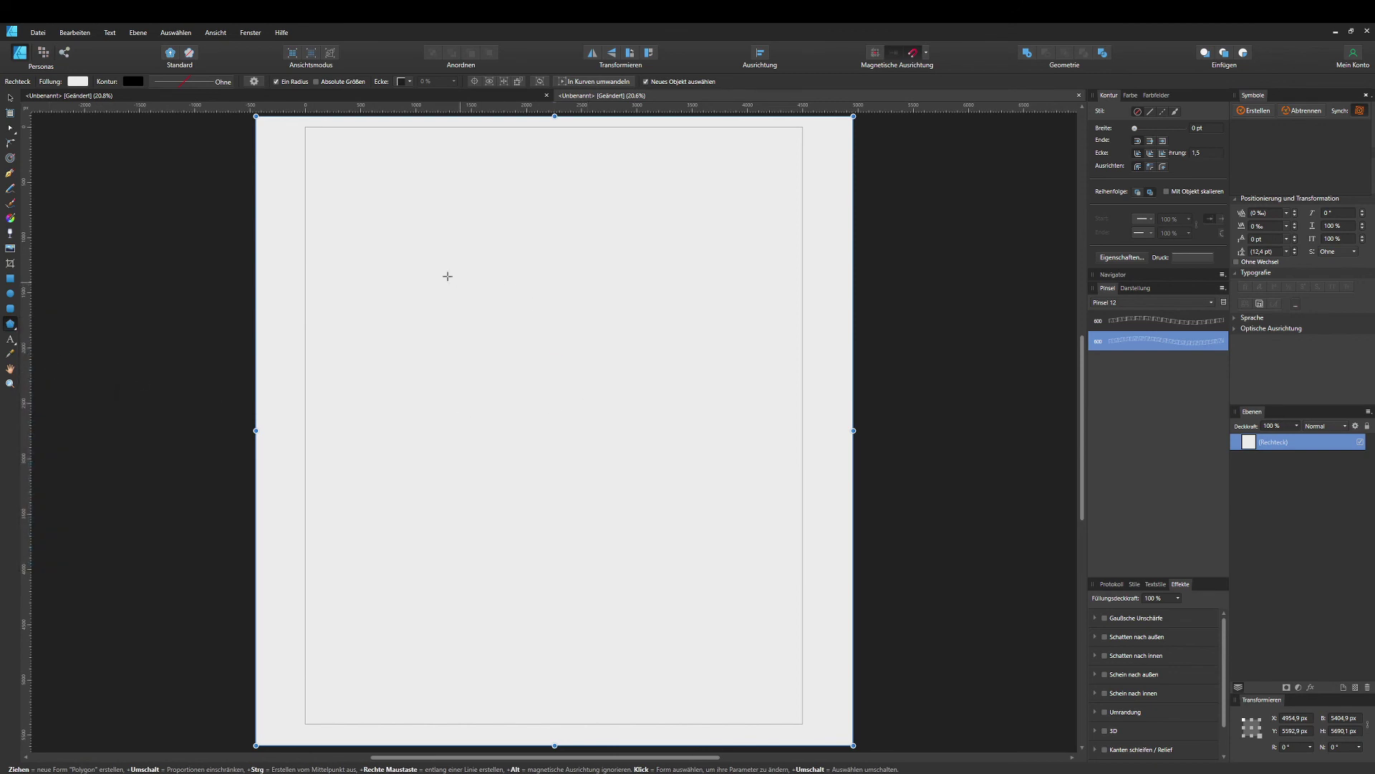
drag(438, 253, 734, 512)
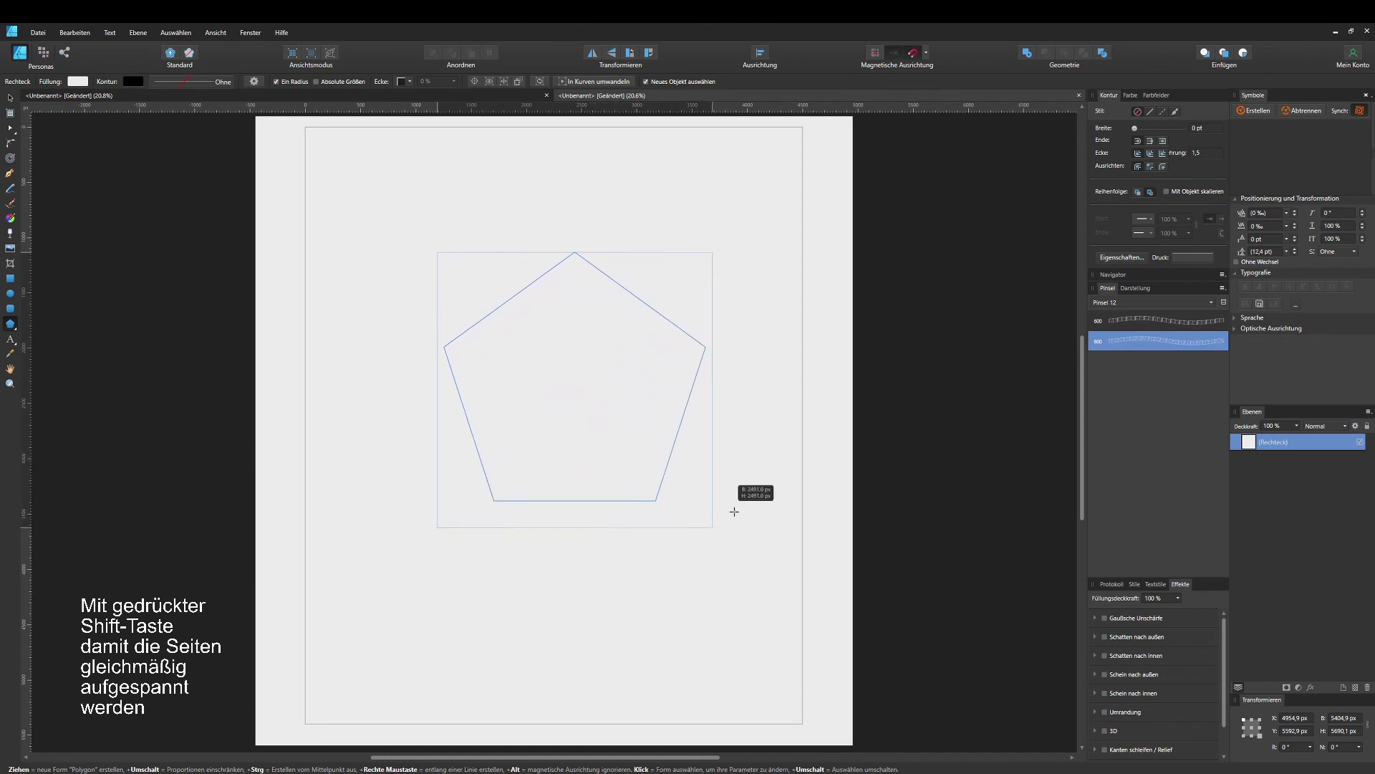
drag(734, 511, 753, 528)
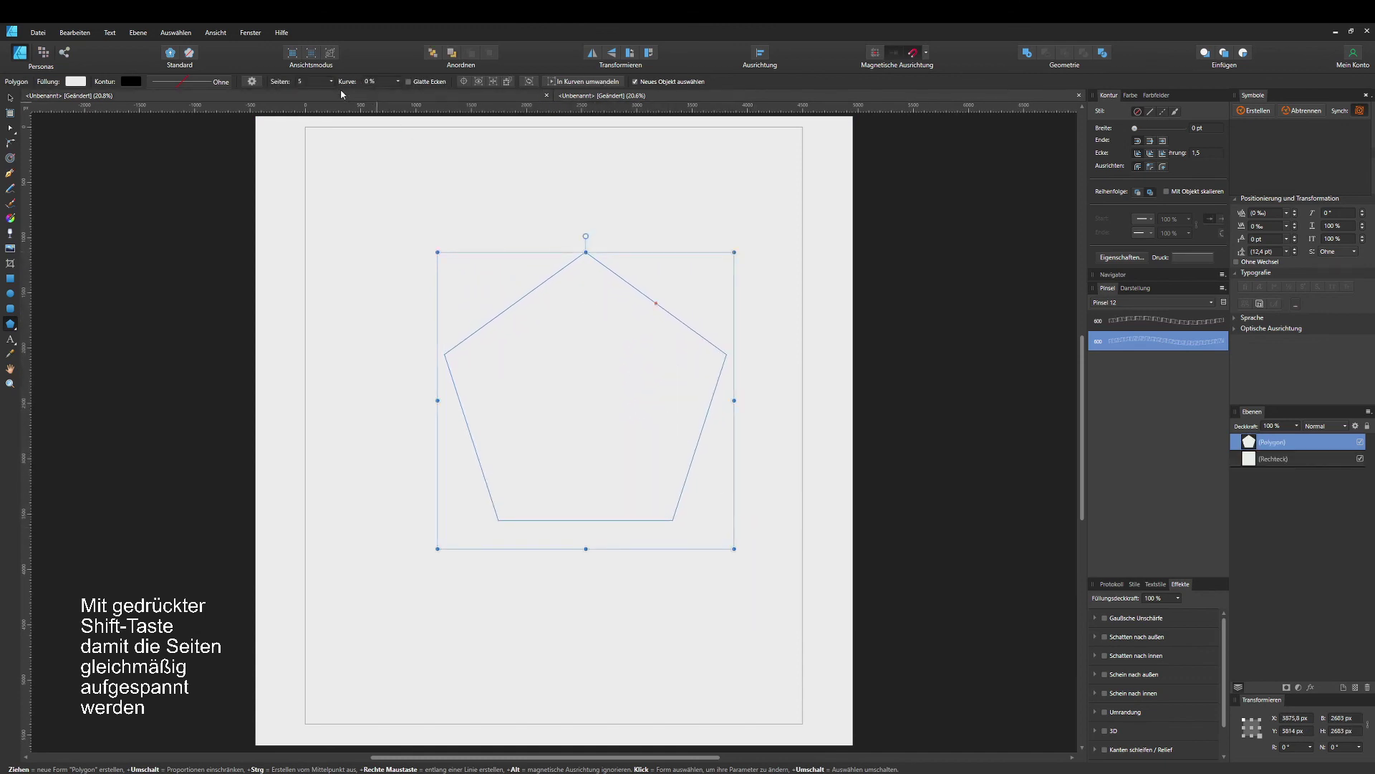
double_click(303, 81)
text(3)
key(Return)
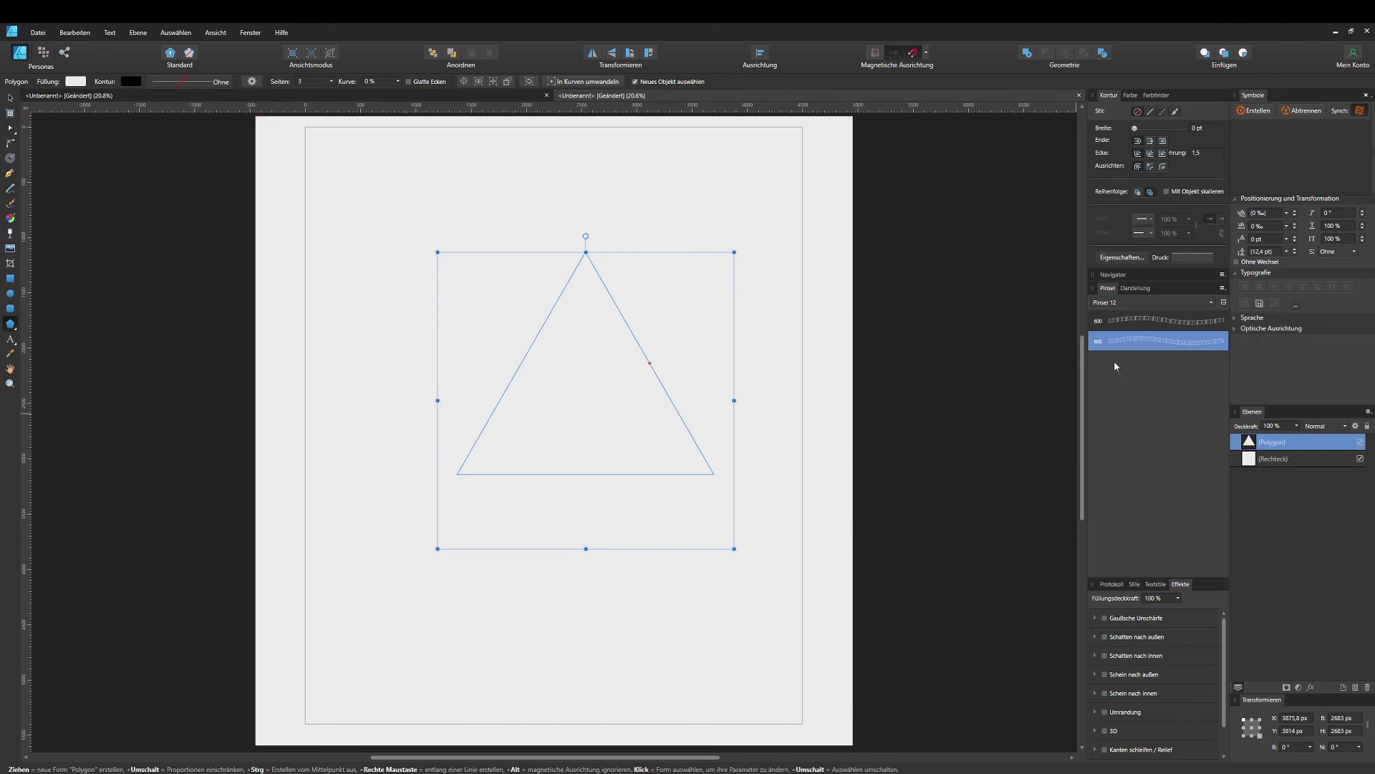
Stroke the triangle with the second Greek-key brush and shift it slightly left
click(1144, 342)
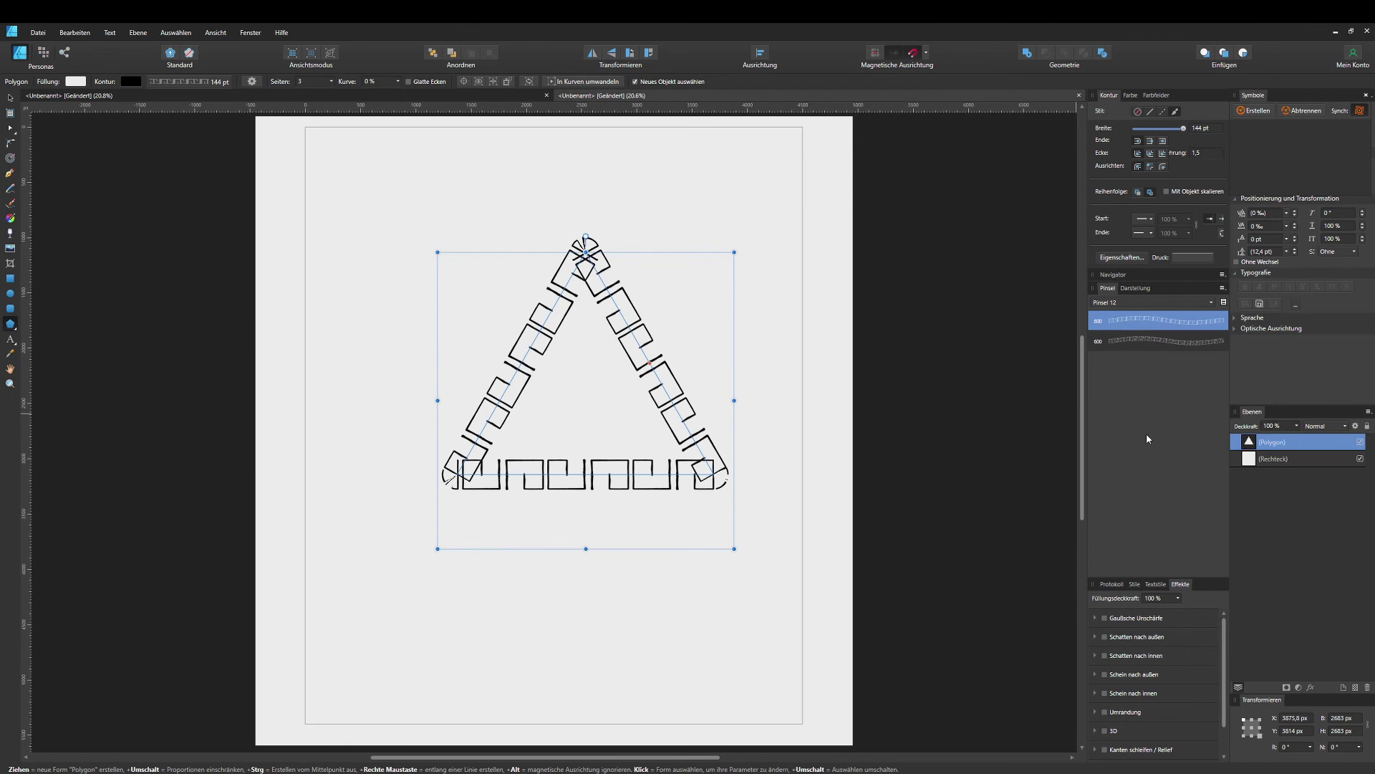
click(1161, 342)
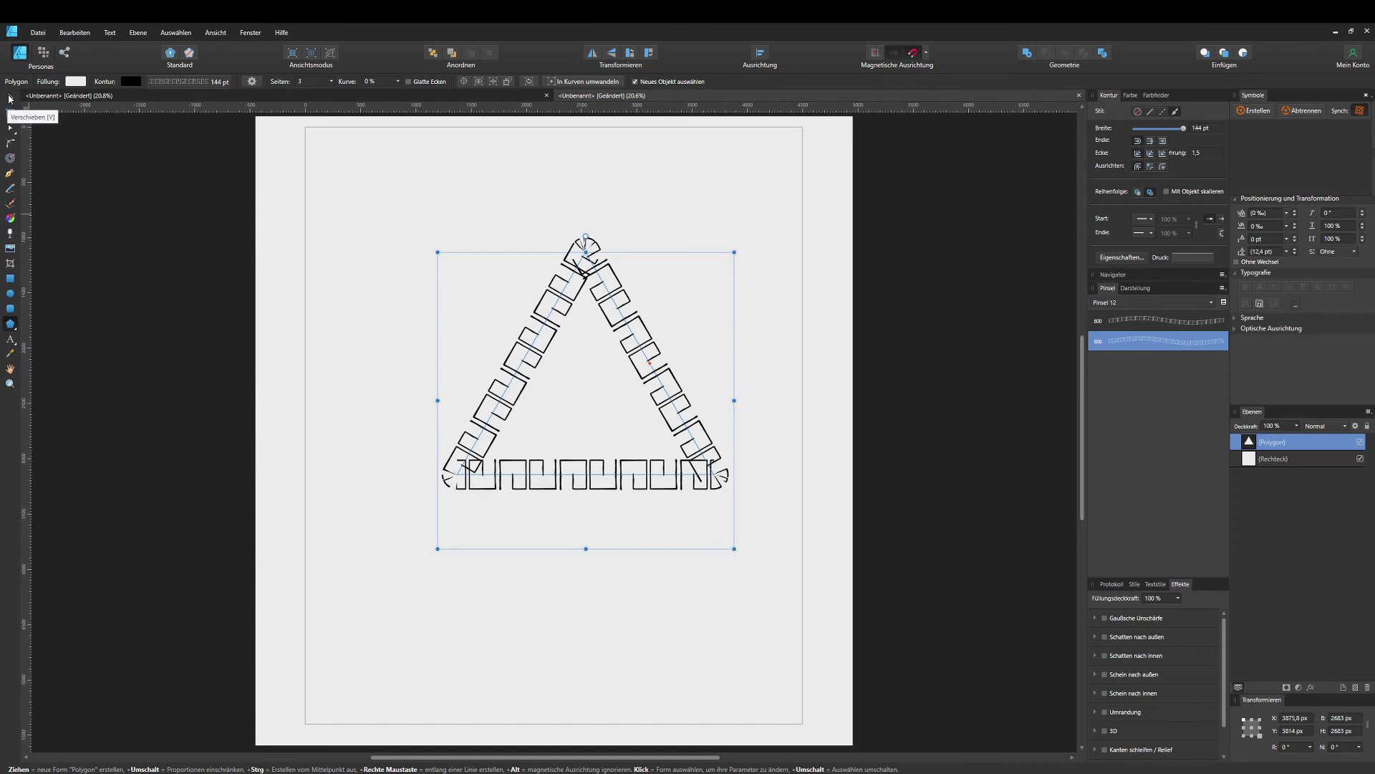
click(11, 98)
drag(575, 342, 500, 359)
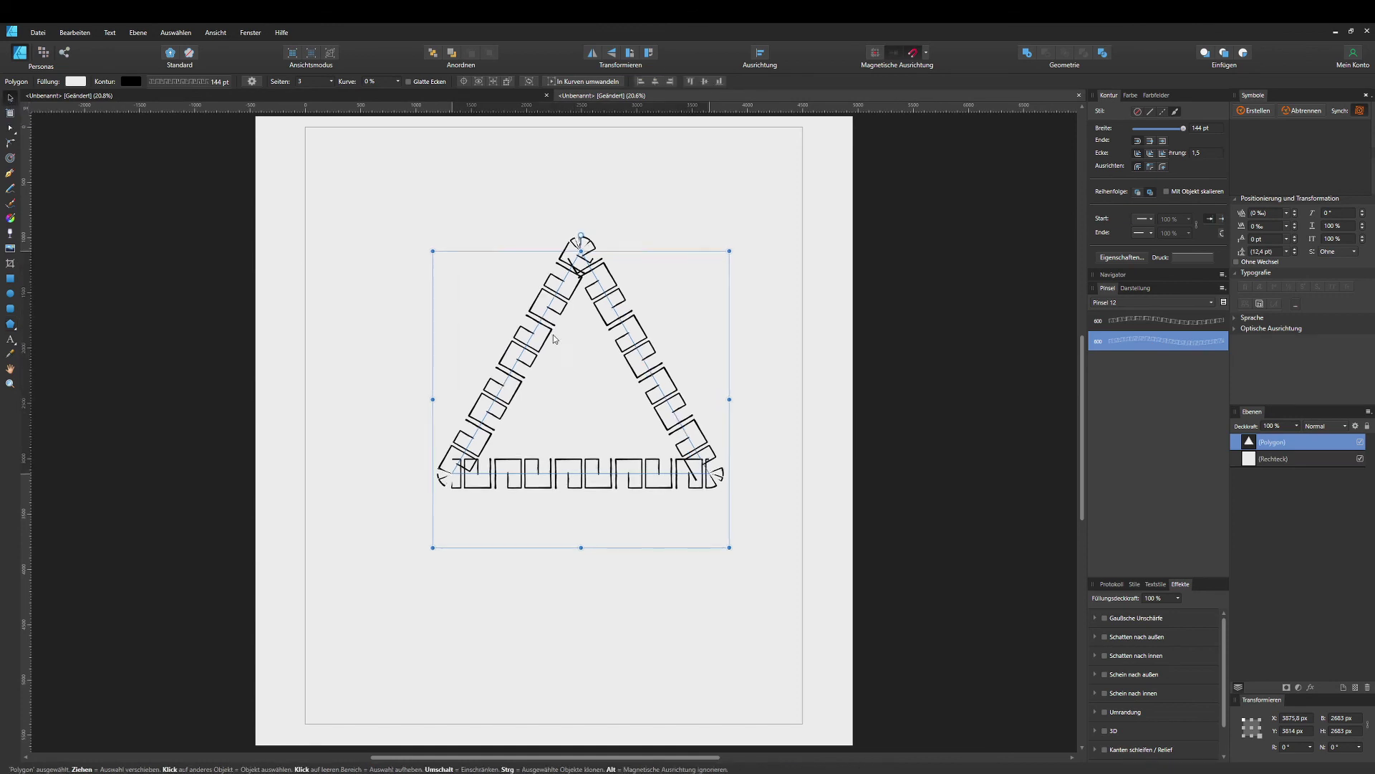
Enlarge the triangle proportionally to about 3742 px
drag(669, 263, 774, 207)
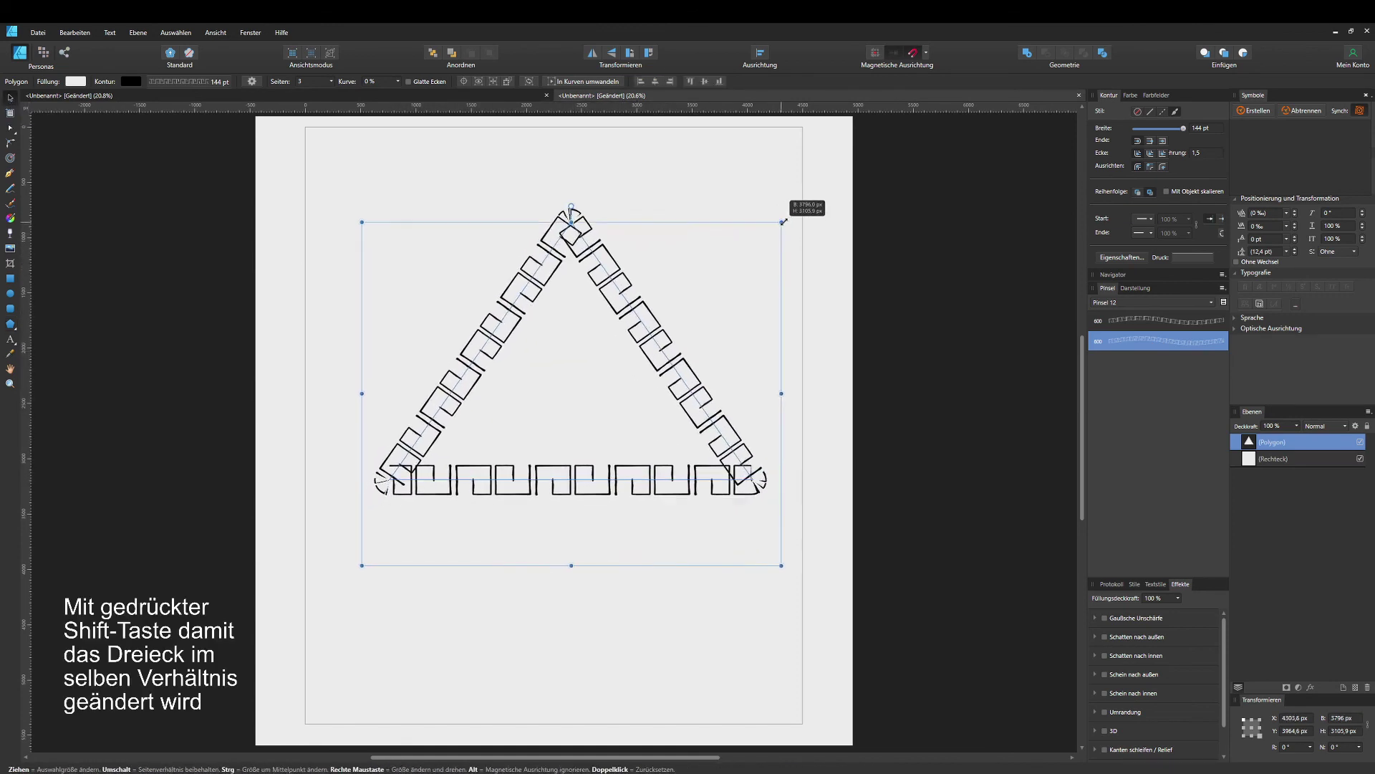
key(ctrl+z)
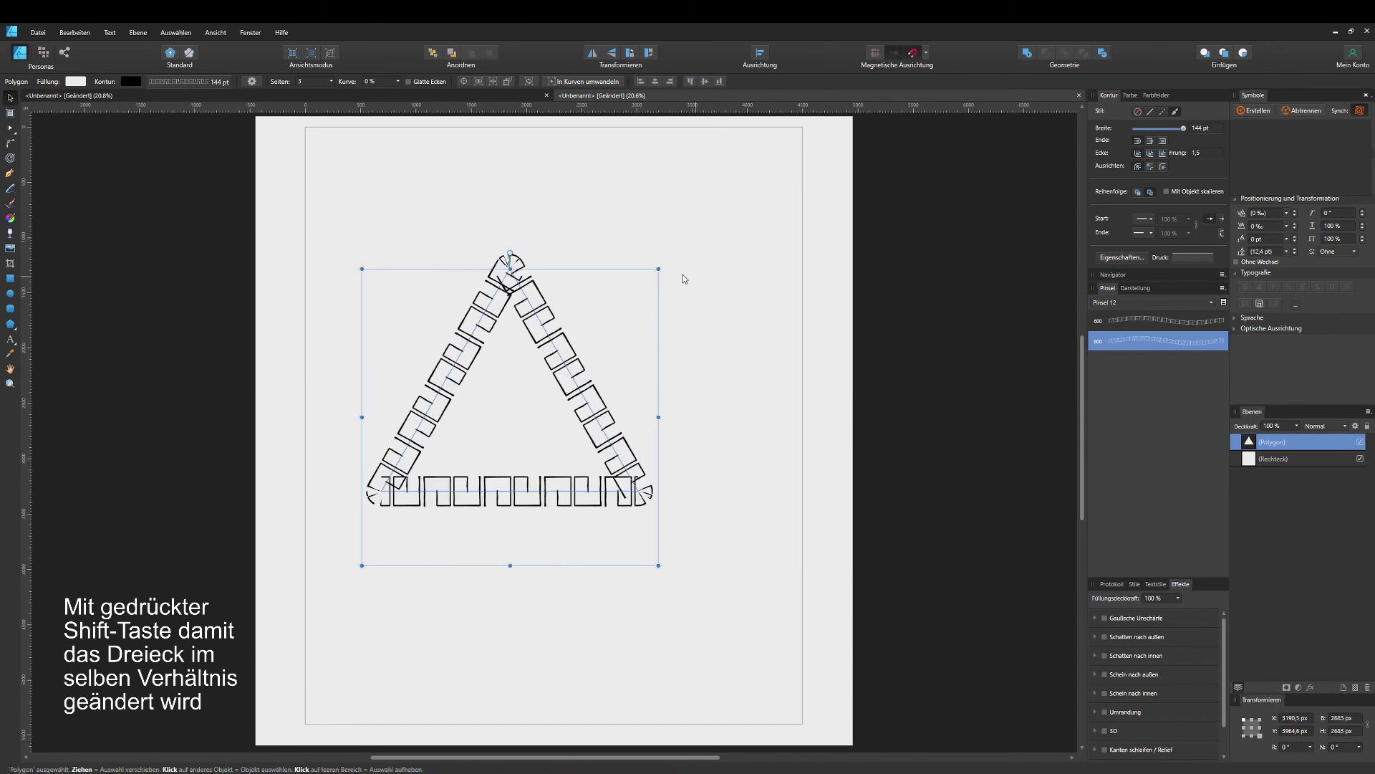
mouse_move(658, 269)
mouse_down()
mouse_move(730, 217)
mouse_move(813, 194)
mouse_up()
drag(659, 254, 642, 384)
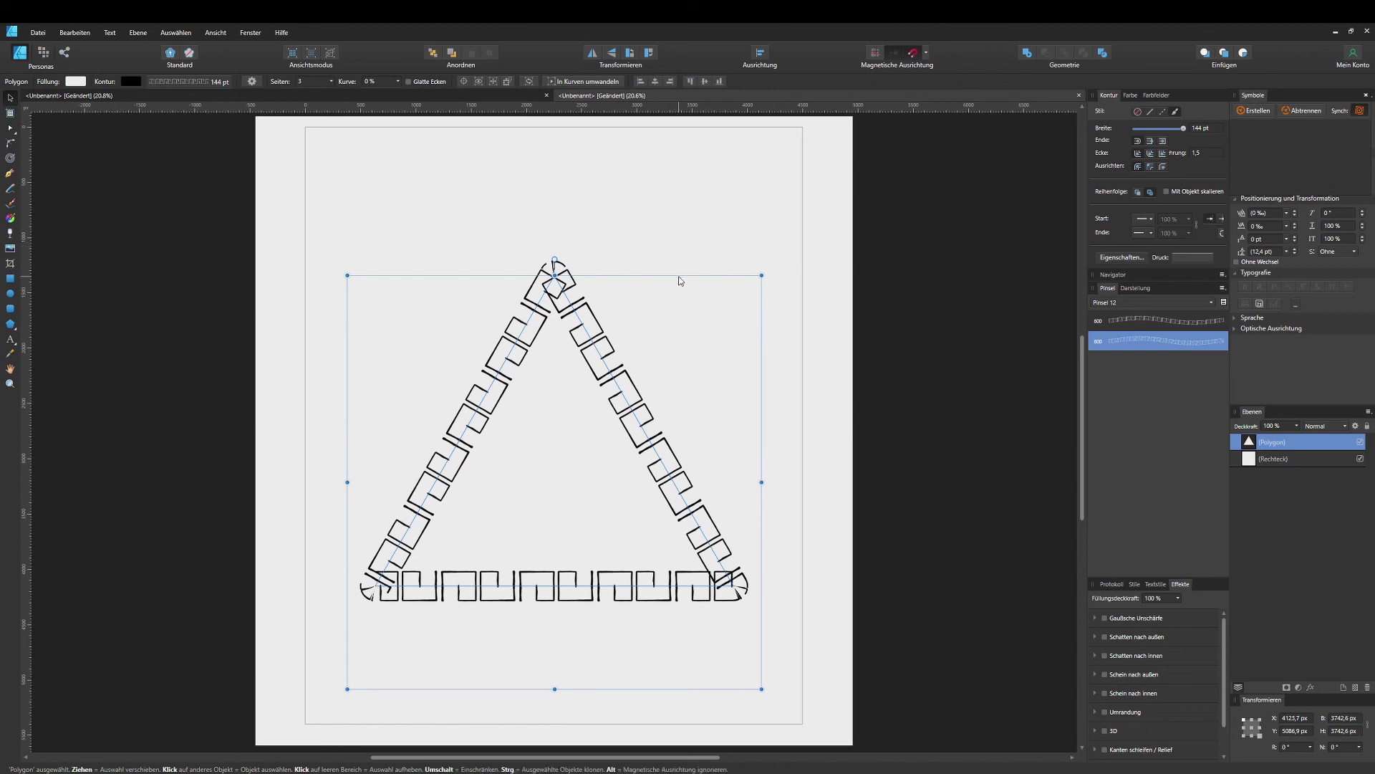
click(8, 146)
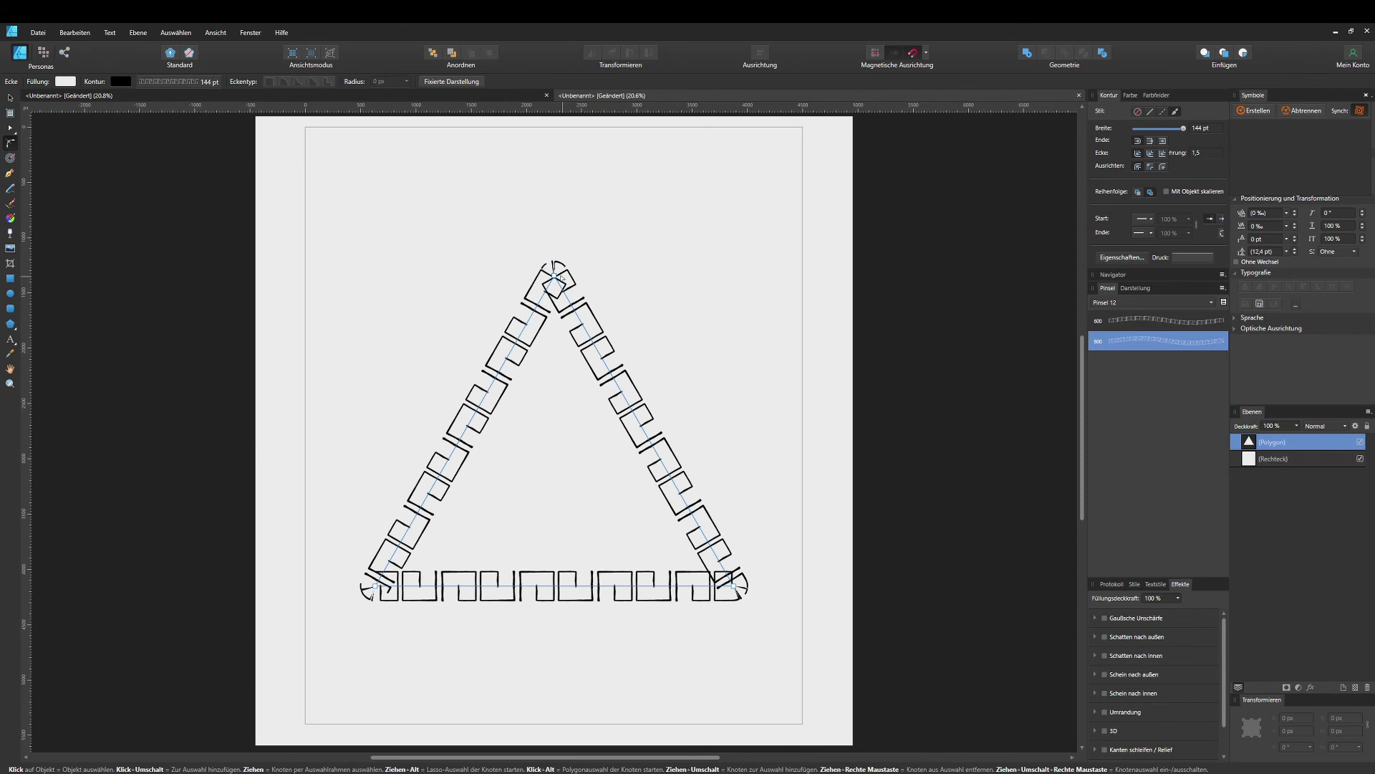
Round the triangle's apex corner to a 350 px radius
click(554, 275)
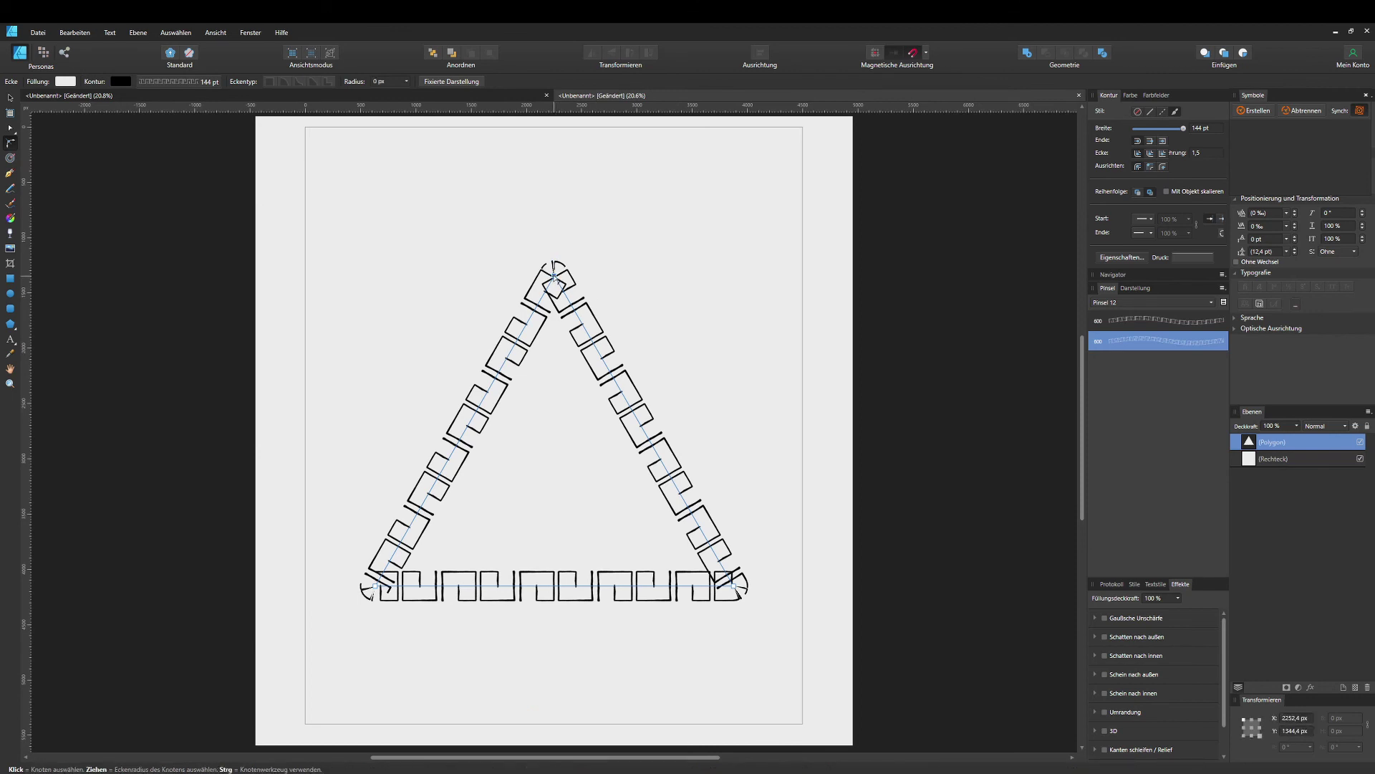
drag(554, 276, 560, 339)
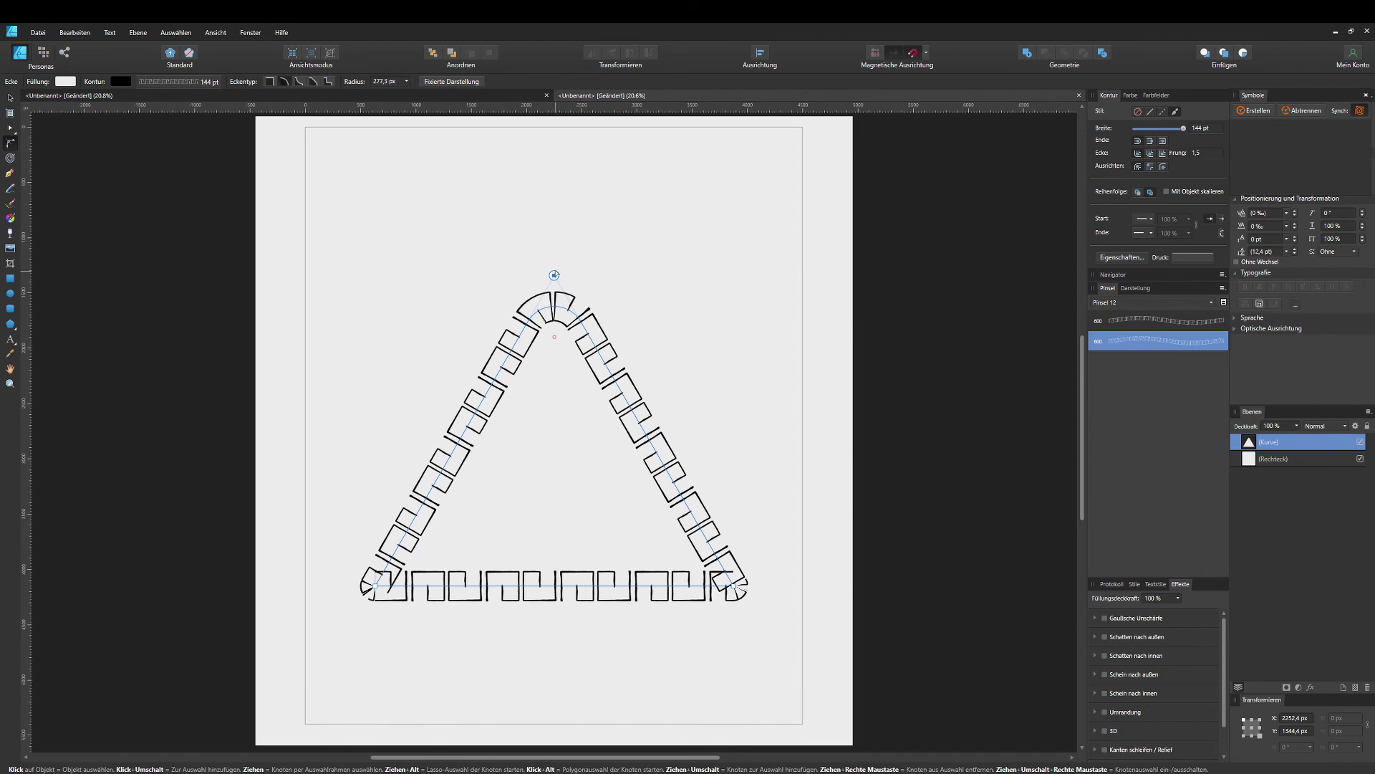
mouse_move(556, 319)
mouse_down()
mouse_move(570, 497)
mouse_move(590, 327)
mouse_move(599, 450)
mouse_up()
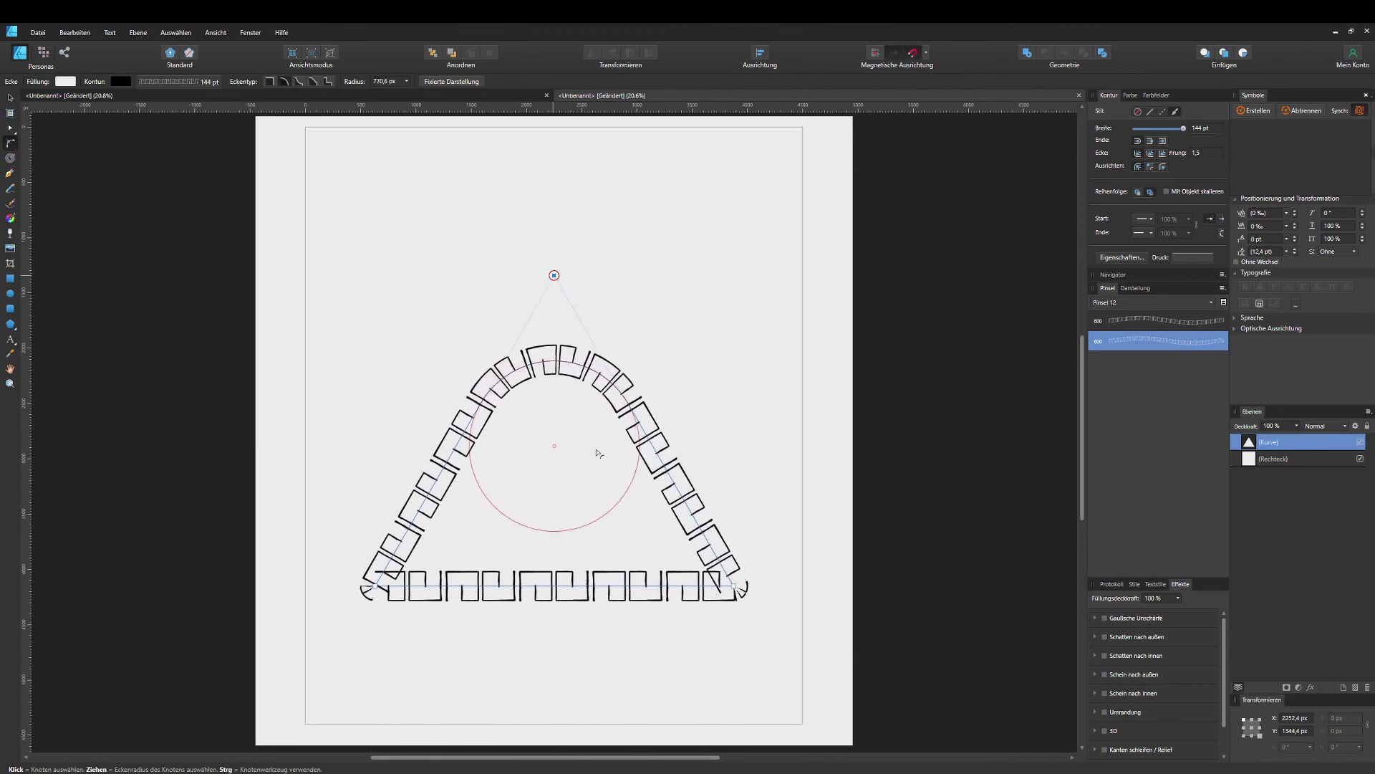
drag(598, 449, 594, 268)
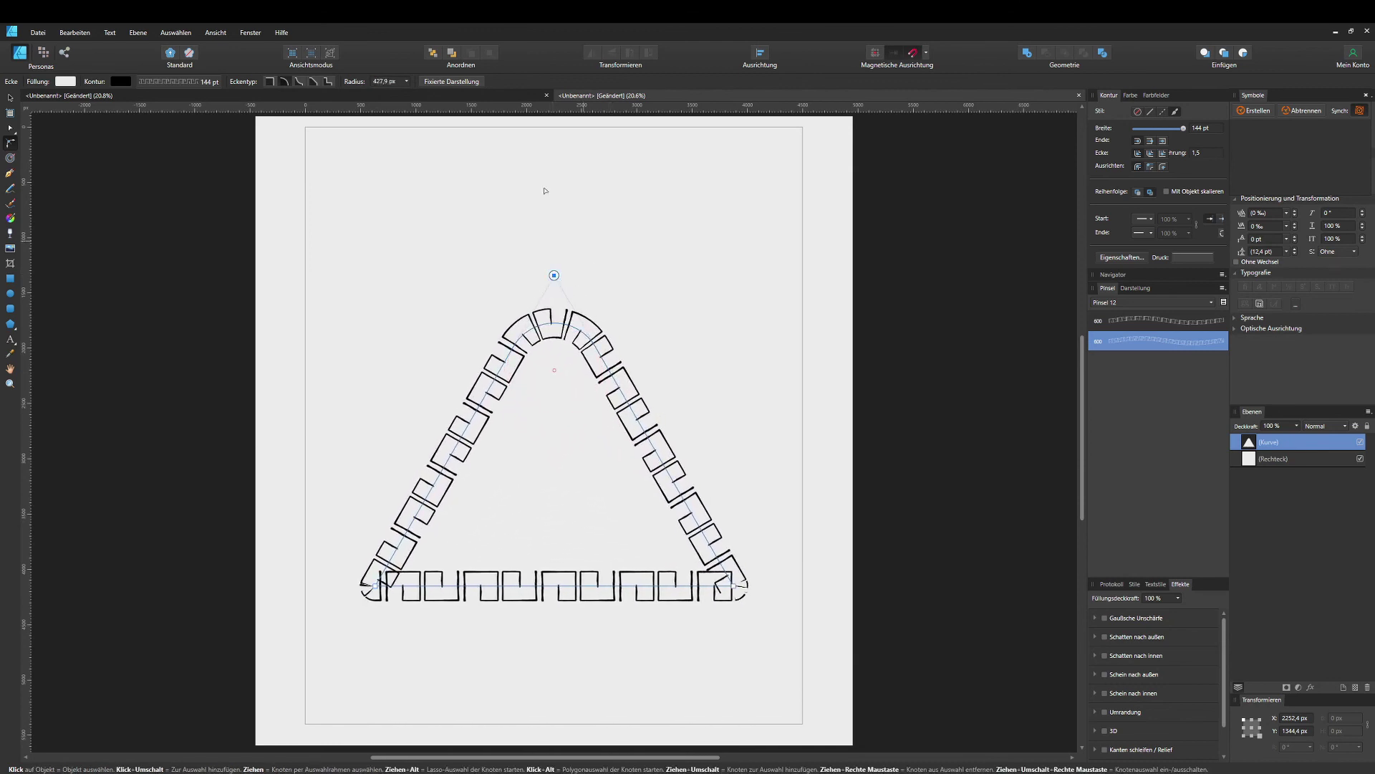
text(350)
key(Return)
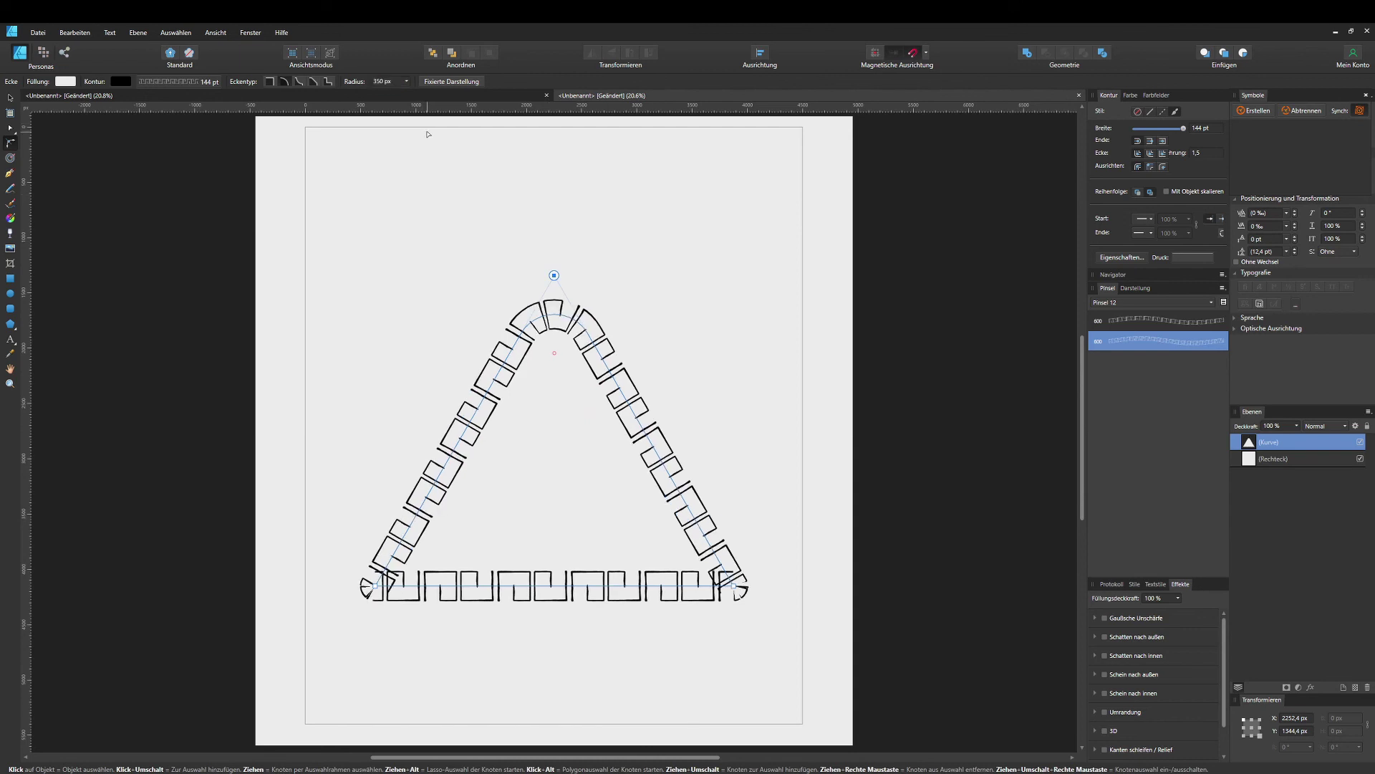
Round both bottom corners to 350 px and switch the stroke to the first Greek key brush
click(375, 585)
click(382, 82)
text(350)
key(Return)
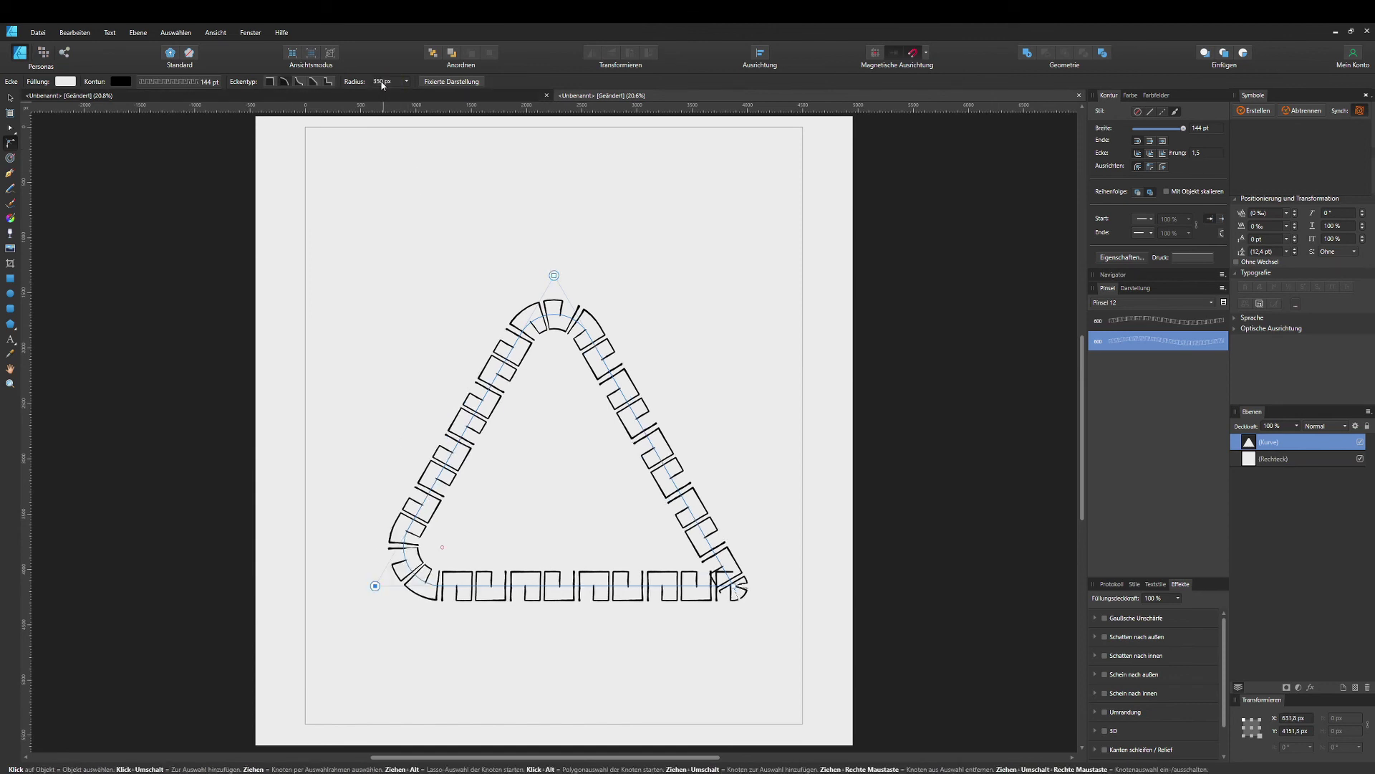
click(732, 587)
click(386, 81)
text(350)
key(Return)
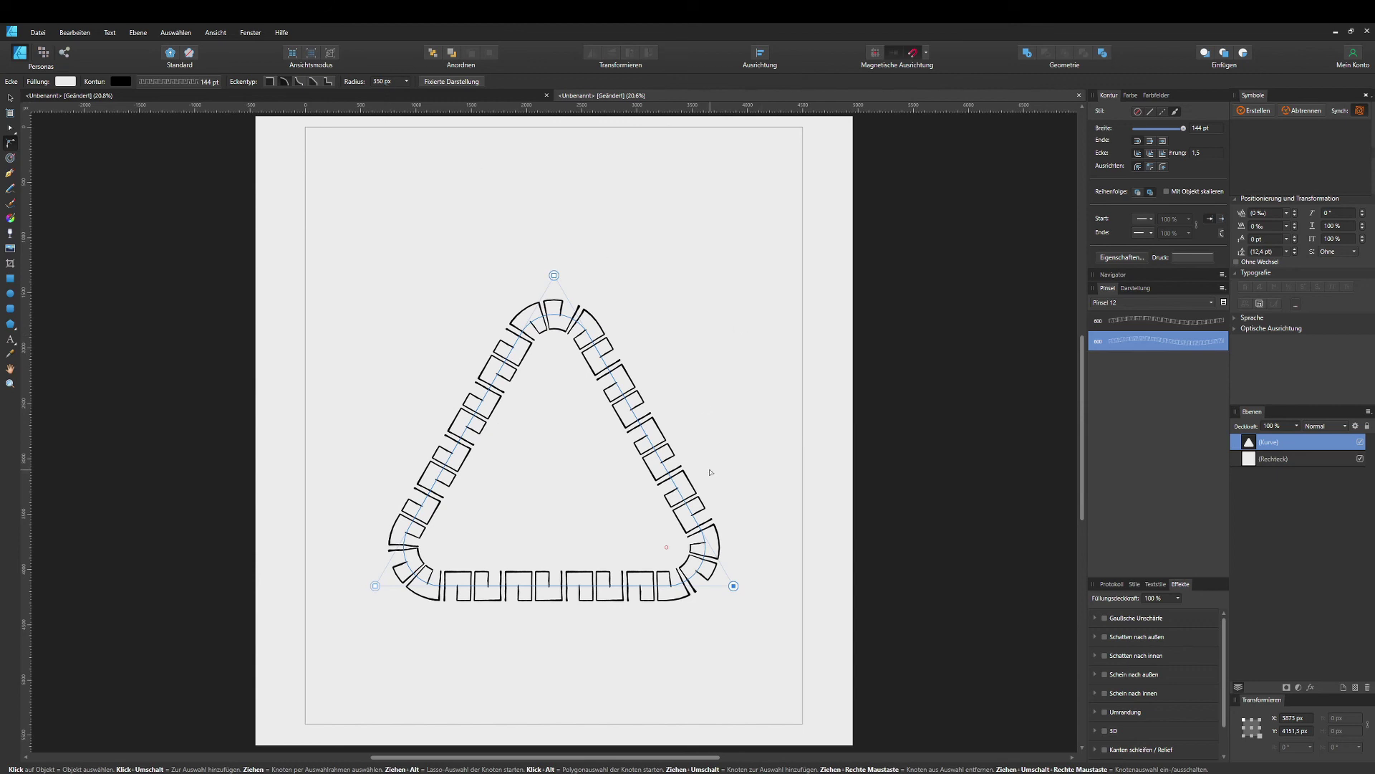
click(1158, 321)
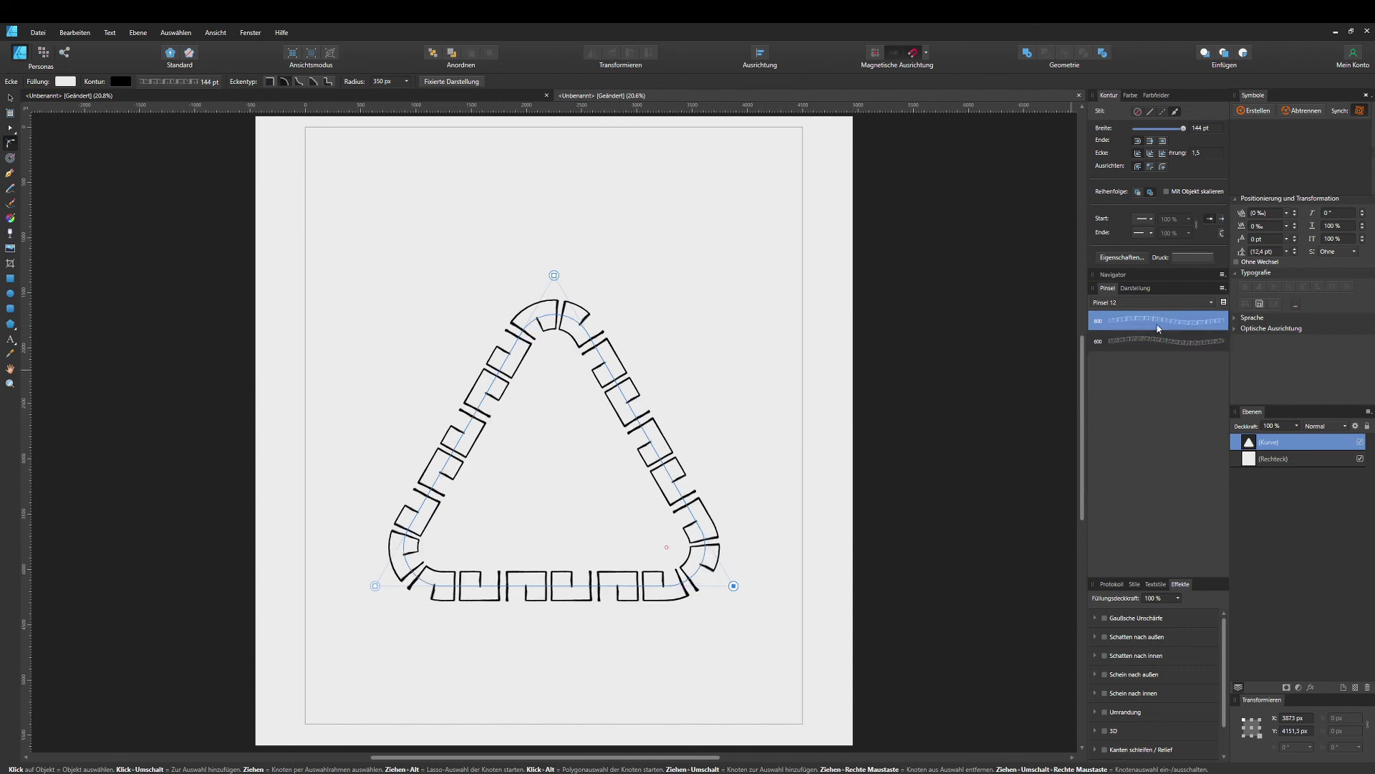
click(1171, 342)
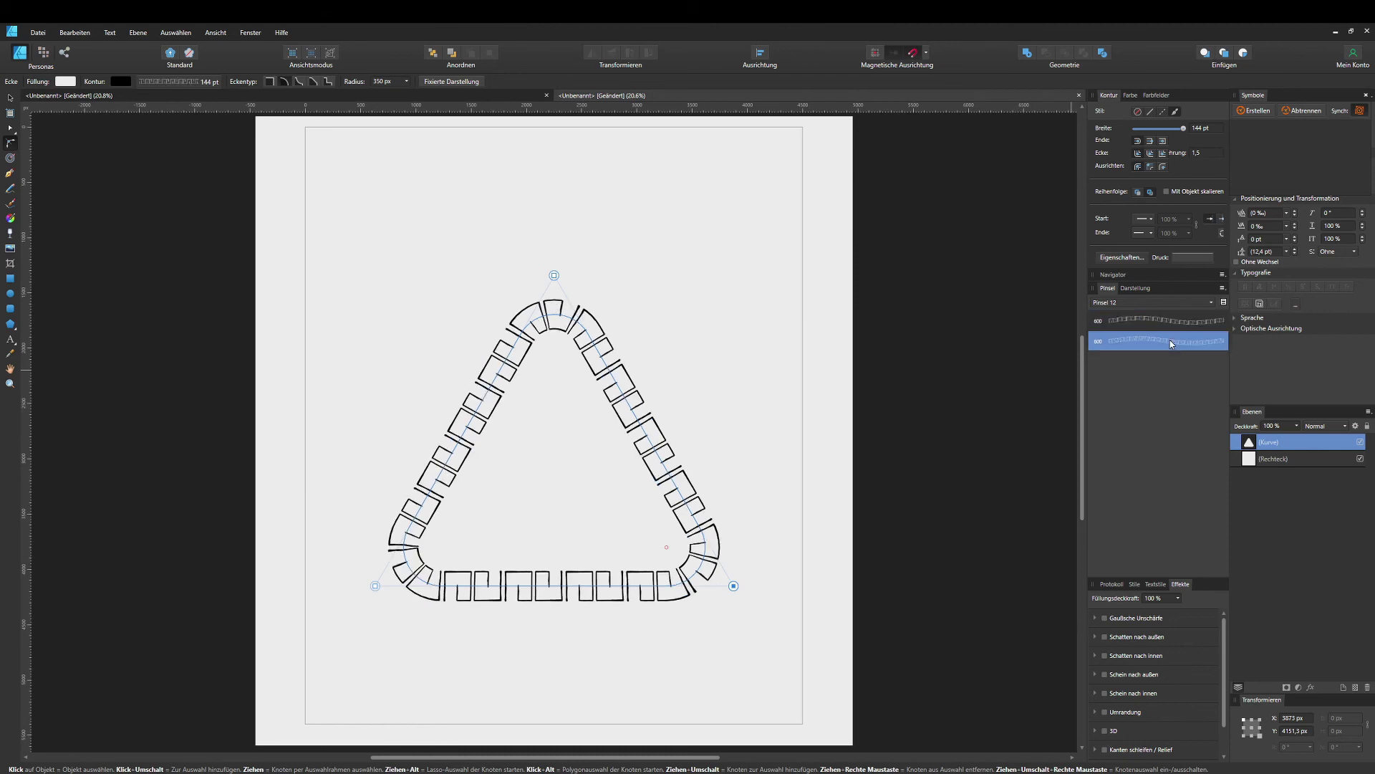
click(1177, 325)
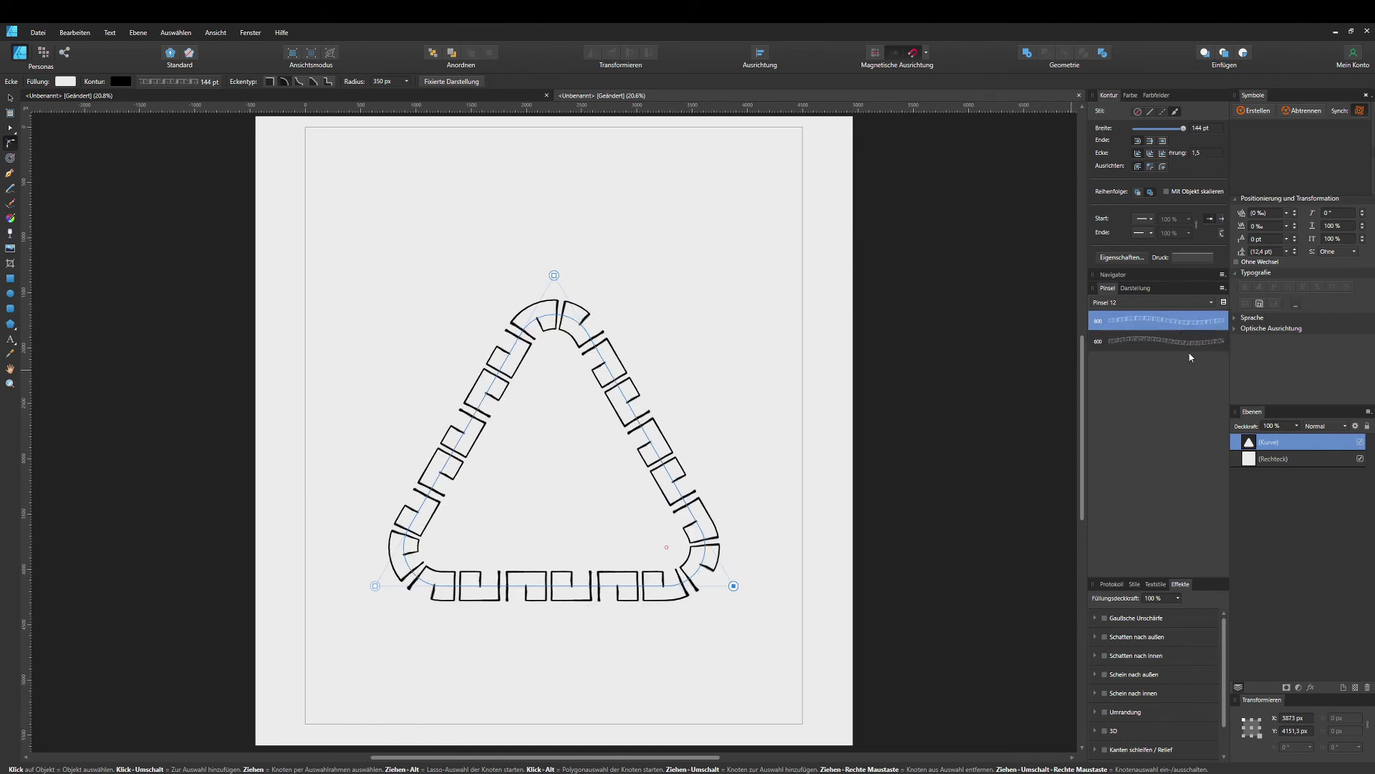
click(1191, 343)
click(1191, 326)
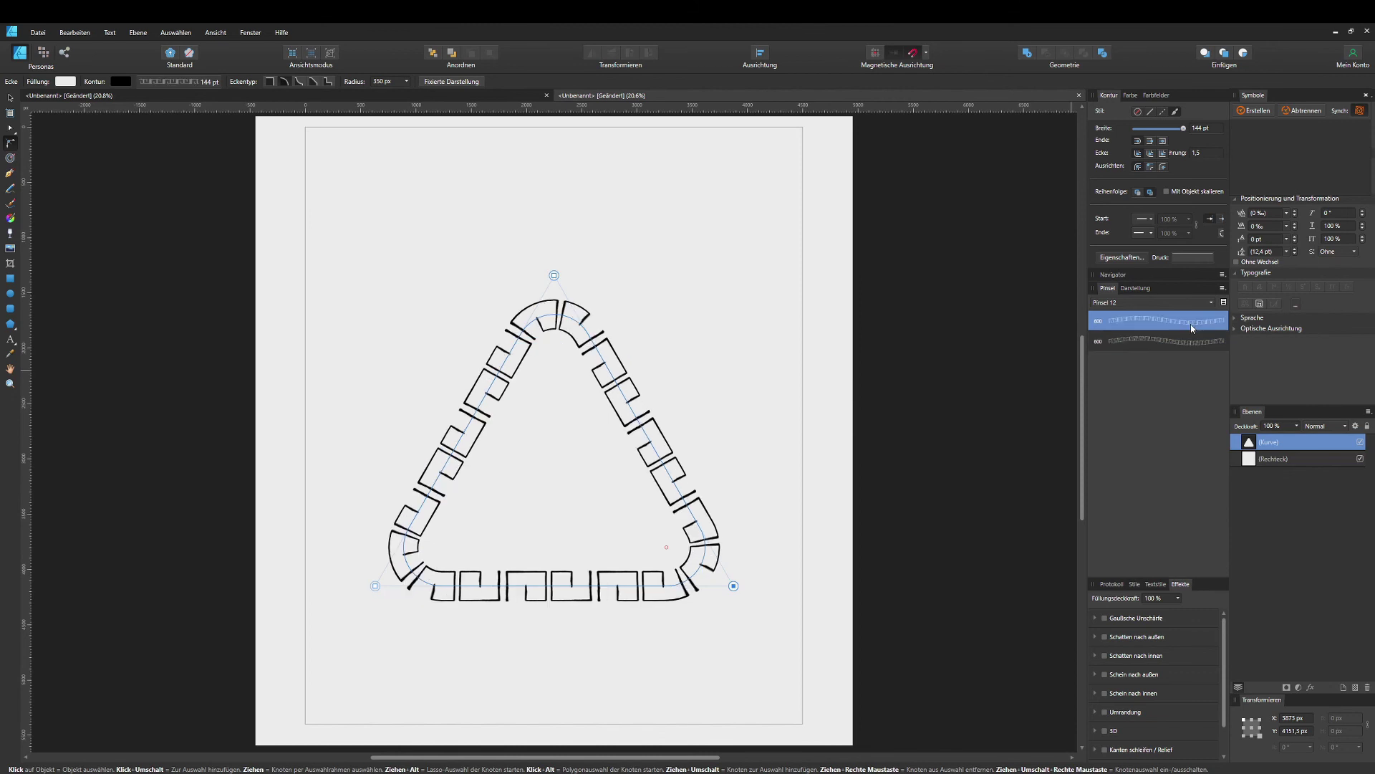